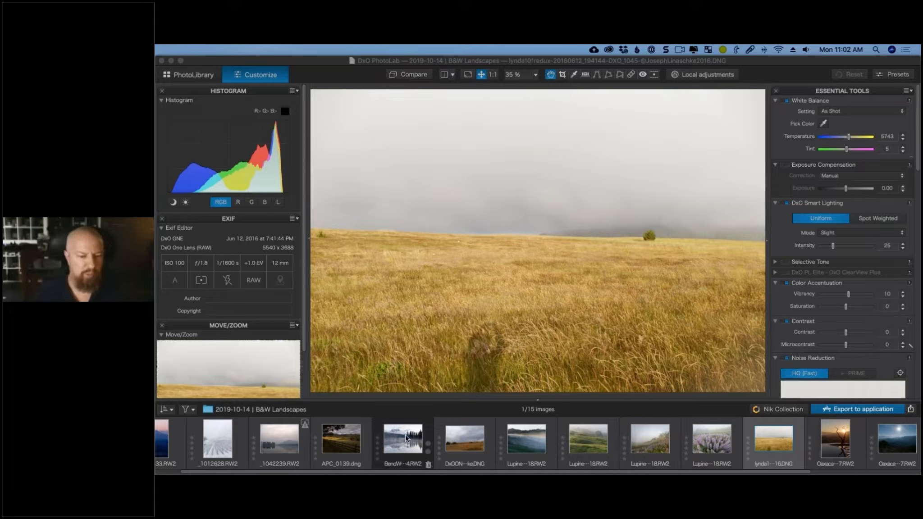
scroll(406, 437, right, 3)
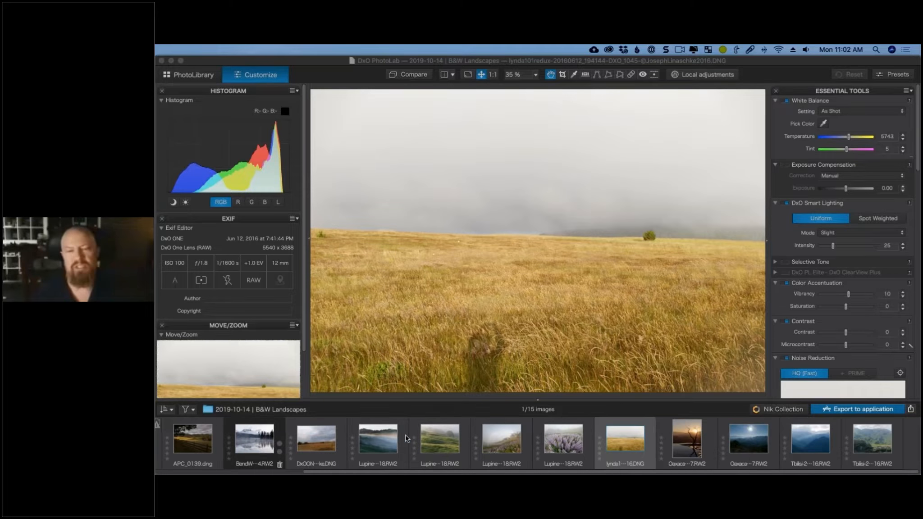
scroll(407, 438, left, 1)
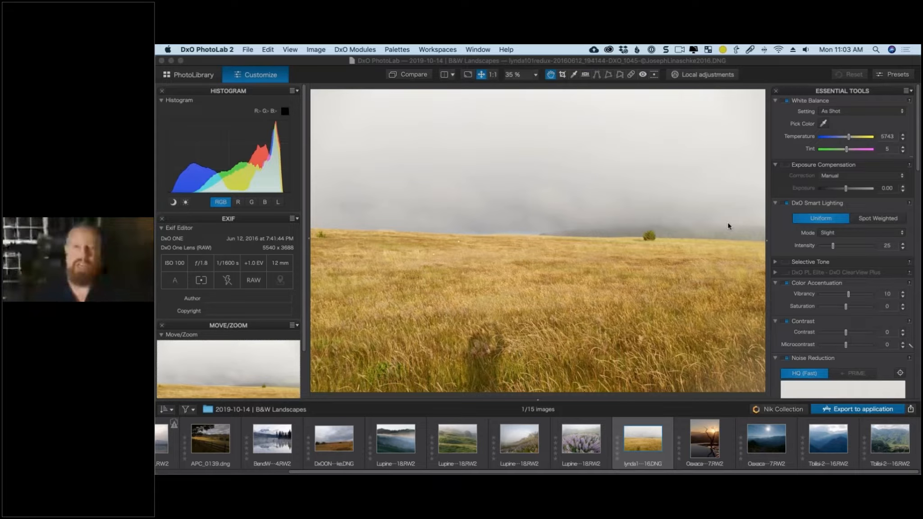
click(729, 226)
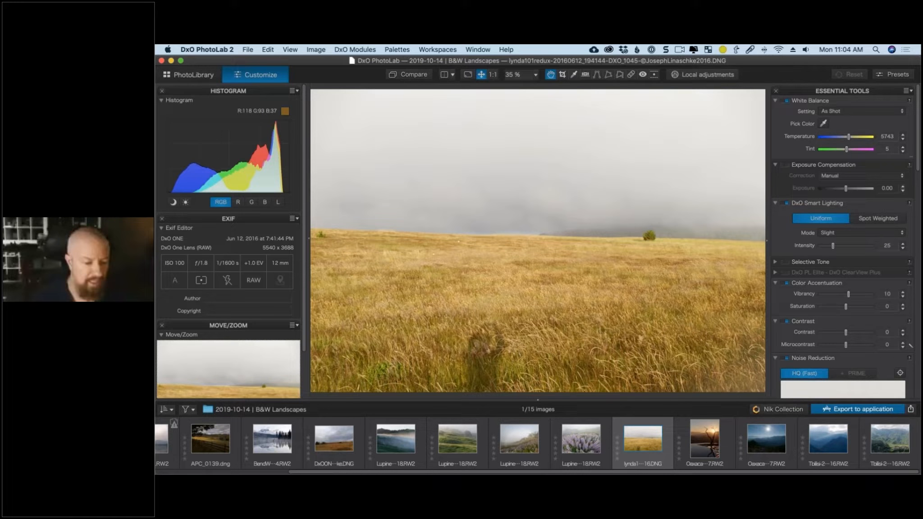
scroll(388, 438, left, 5)
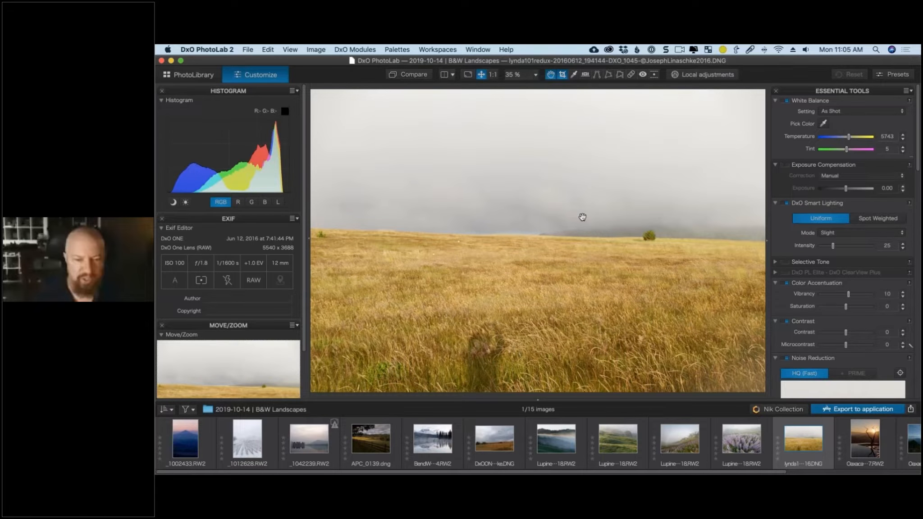
Crop the grass field photo from the bottom and top to an unconstrained panorama of about 5326 x 2212 px.
key(c)
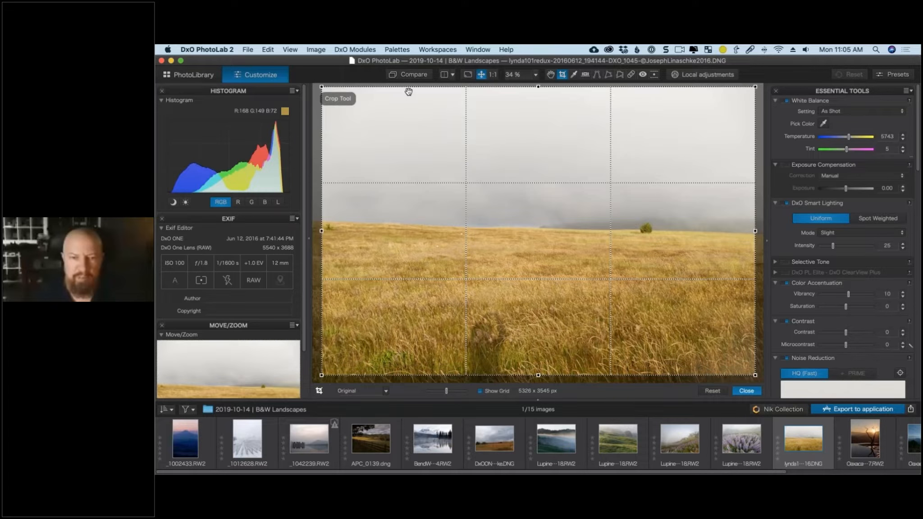
drag(538, 375, 538, 313)
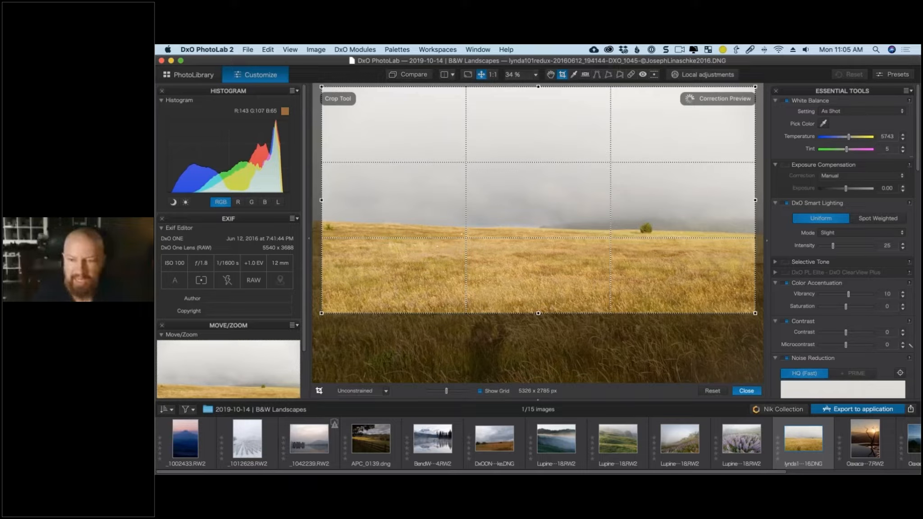
drag(539, 86, 537, 133)
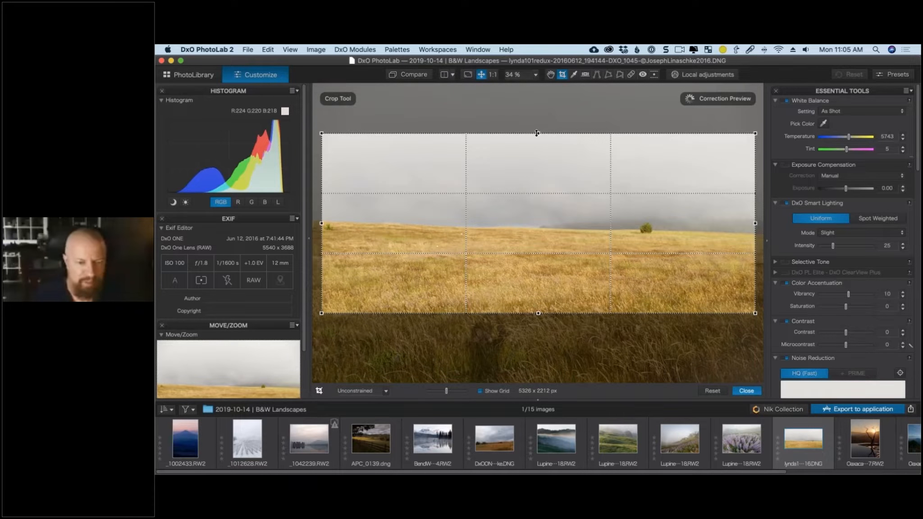
key(Return)
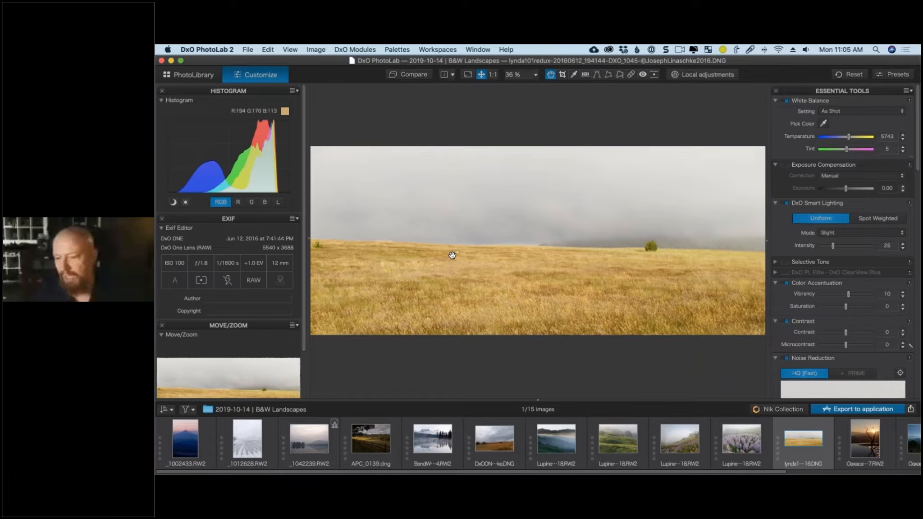
Inspect the grass at 100 %, view the Accessibility display settings in System Preferences, and return to DxO PhotoLab.
click(453, 256)
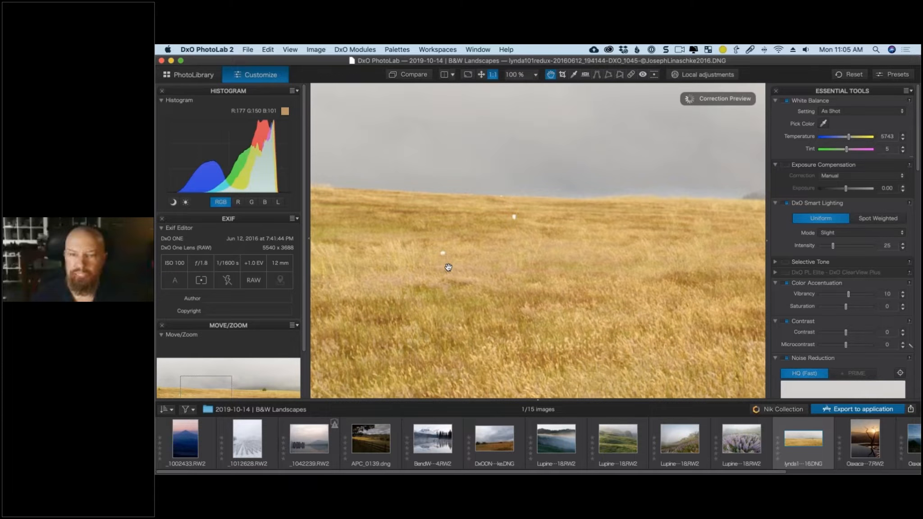
key(super+Tab)
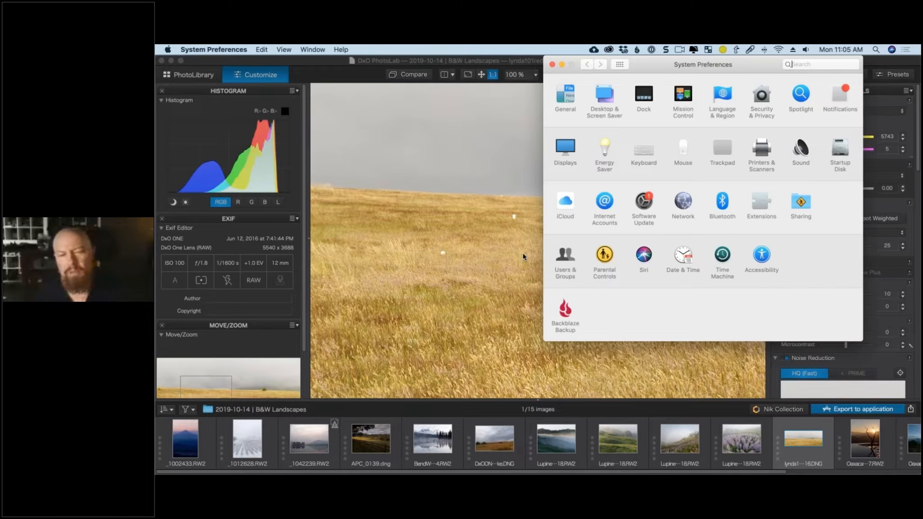
click(762, 255)
drag(580, 69, 581, 80)
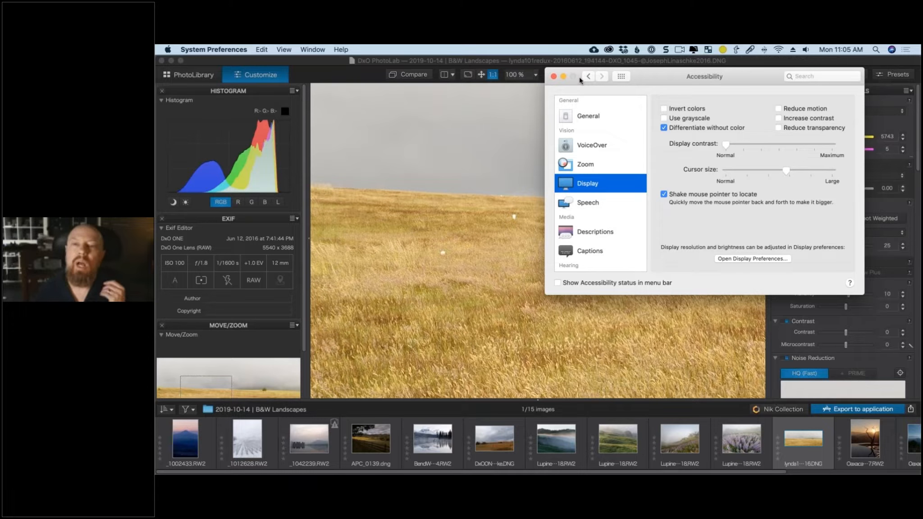
click(504, 234)
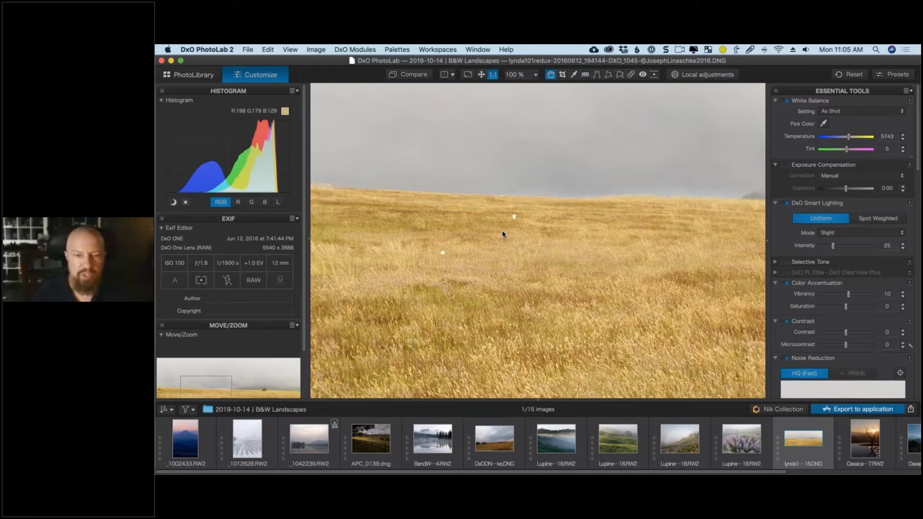
Remove the two white spots in the grass with the Repair tool at brush size 8.
click(630, 76)
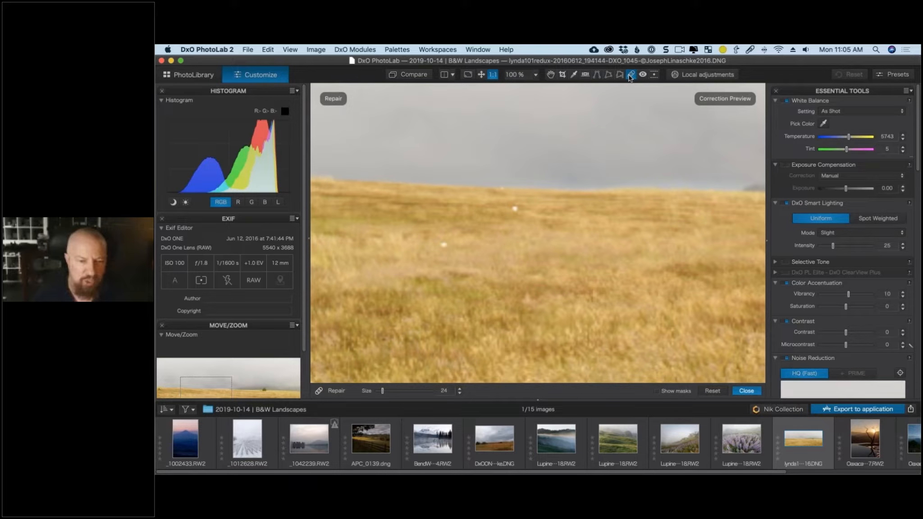
scroll(525, 210, down, 5)
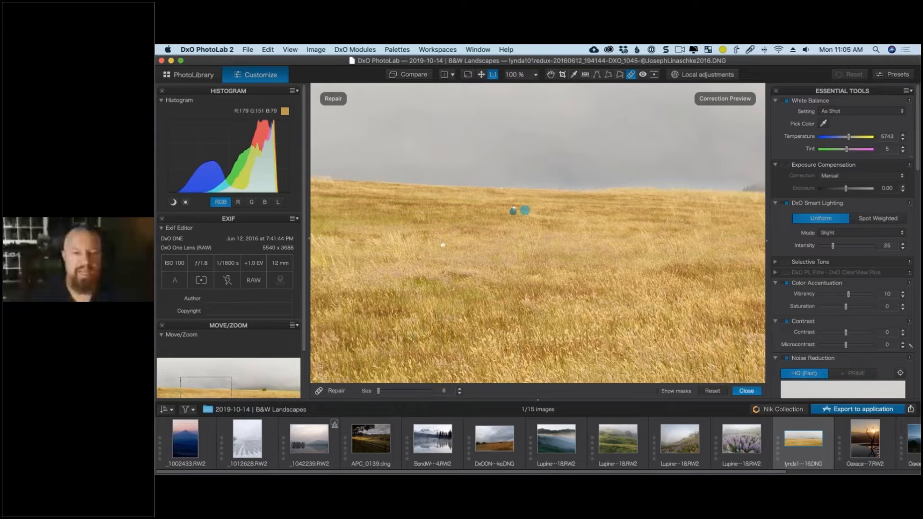
click(444, 246)
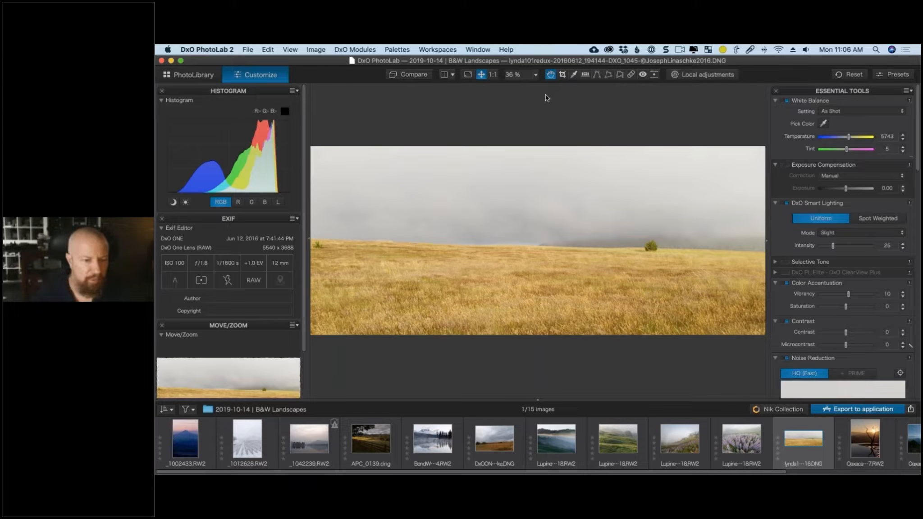
Crop the photo's left edge inward past the small bush, to about 5173 x 2212 px.
click(563, 75)
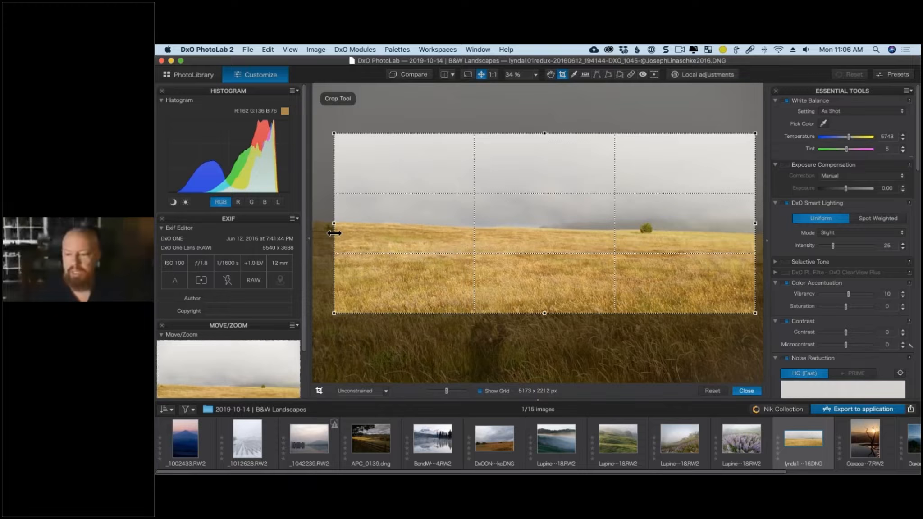
click(745, 390)
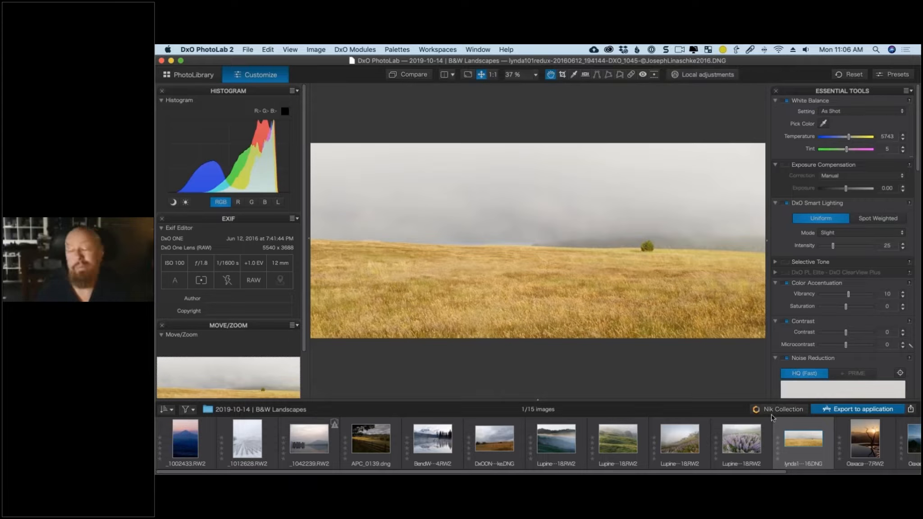
Configure the Nik Collection export settings to process as TIFF and export with 16-bit quality.
mouse_move(782, 423)
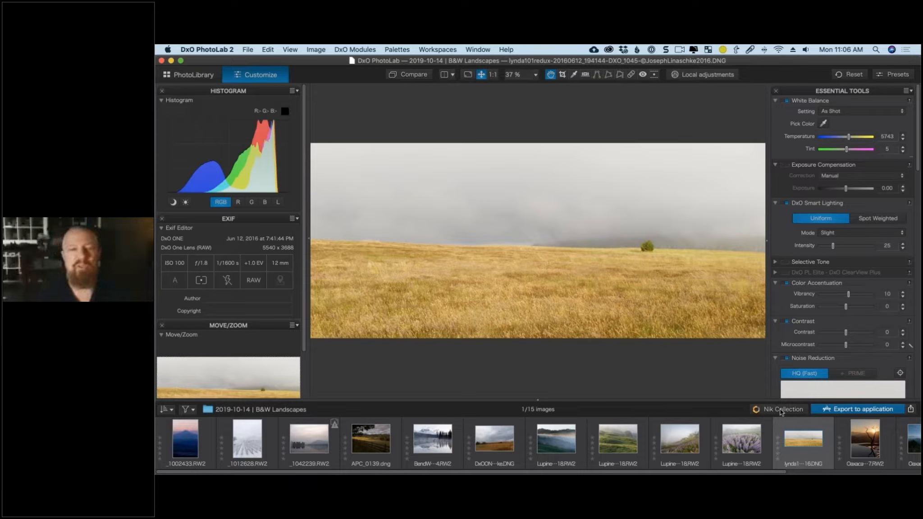
click(782, 411)
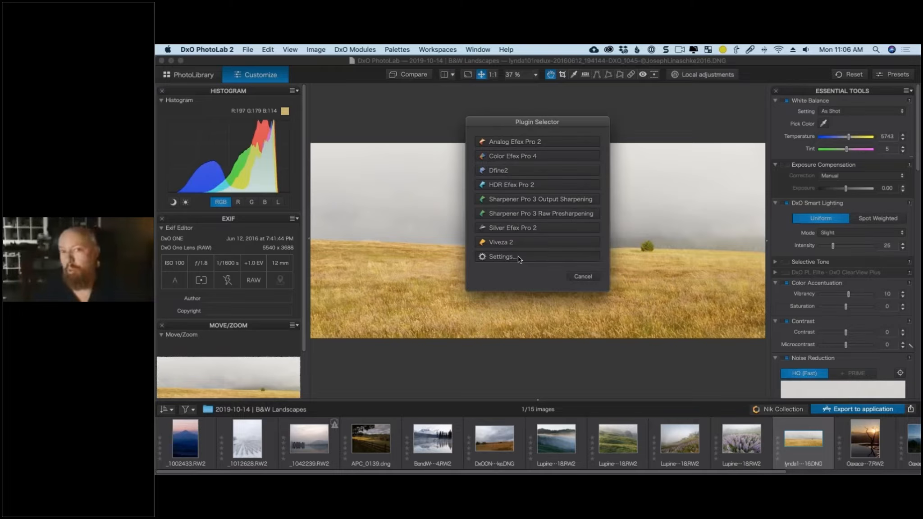
click(519, 257)
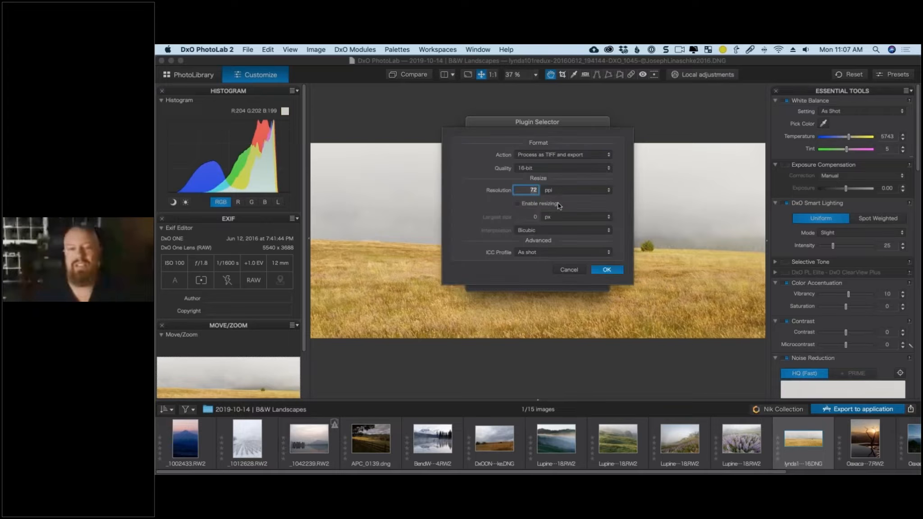
click(562, 155)
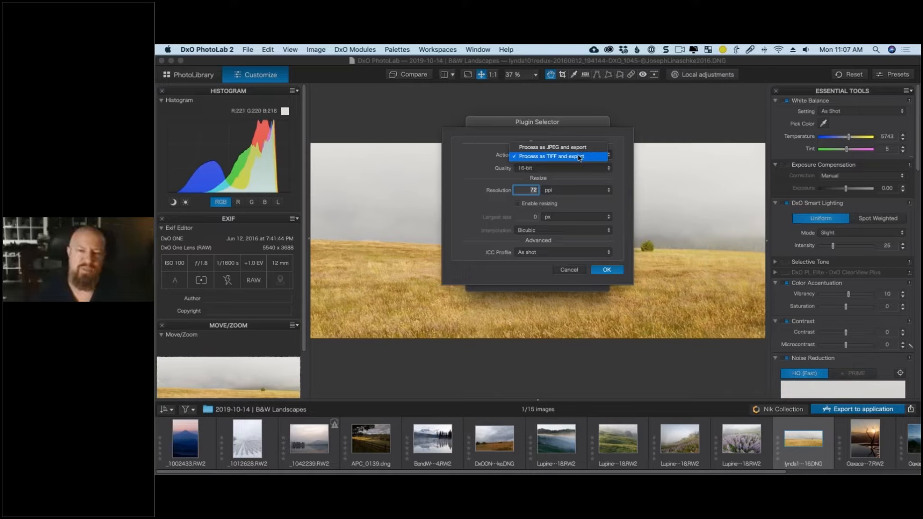
click(577, 158)
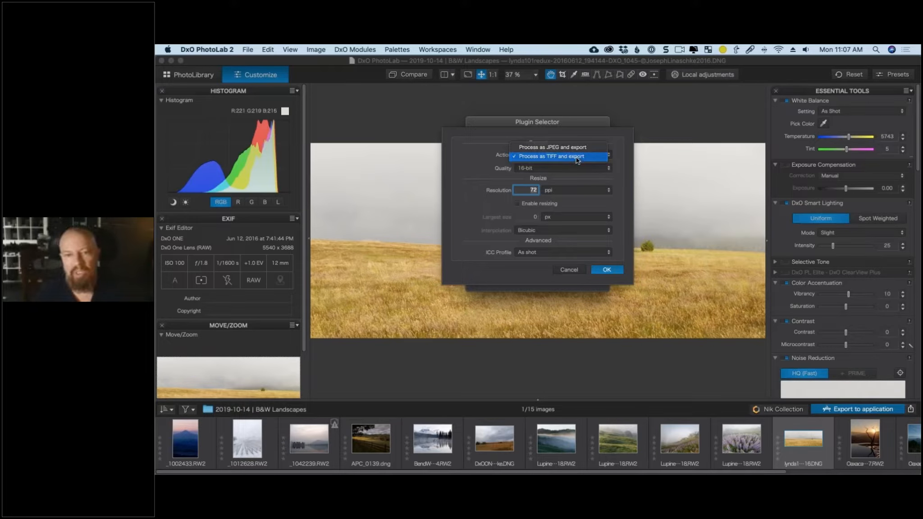
click(559, 174)
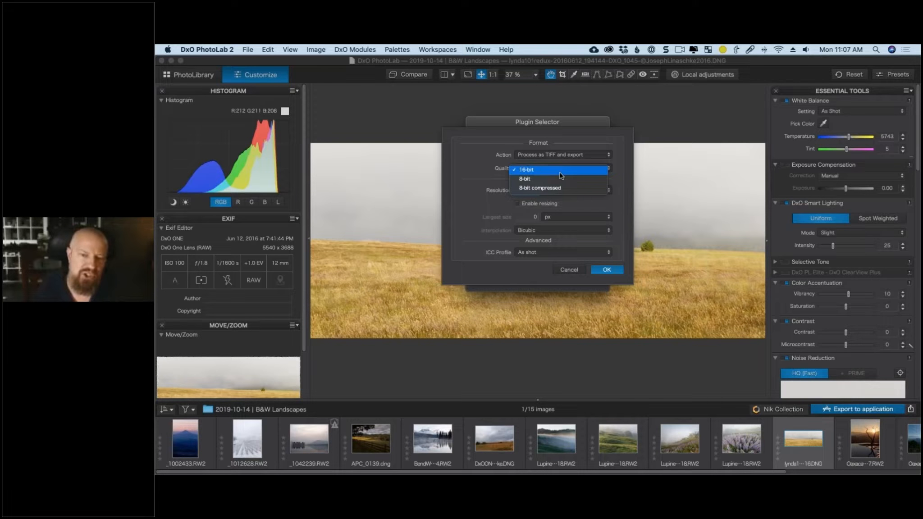
click(560, 171)
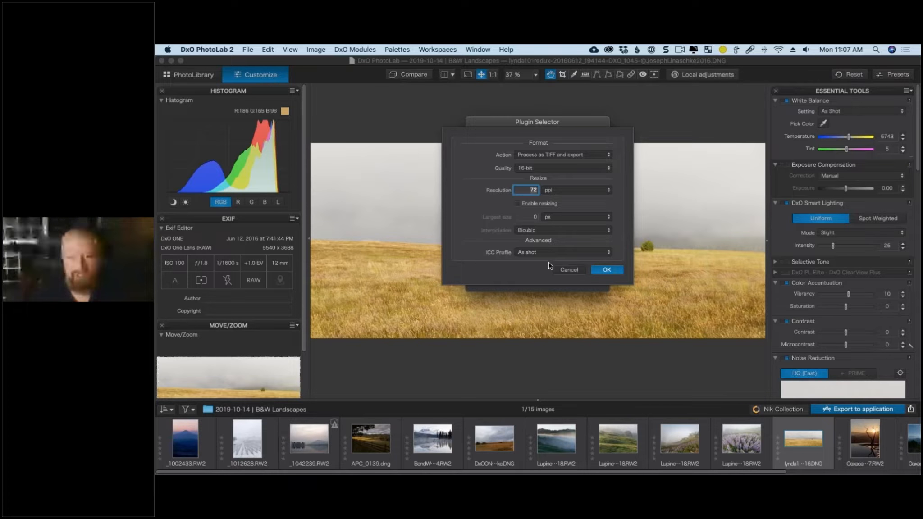
click(611, 271)
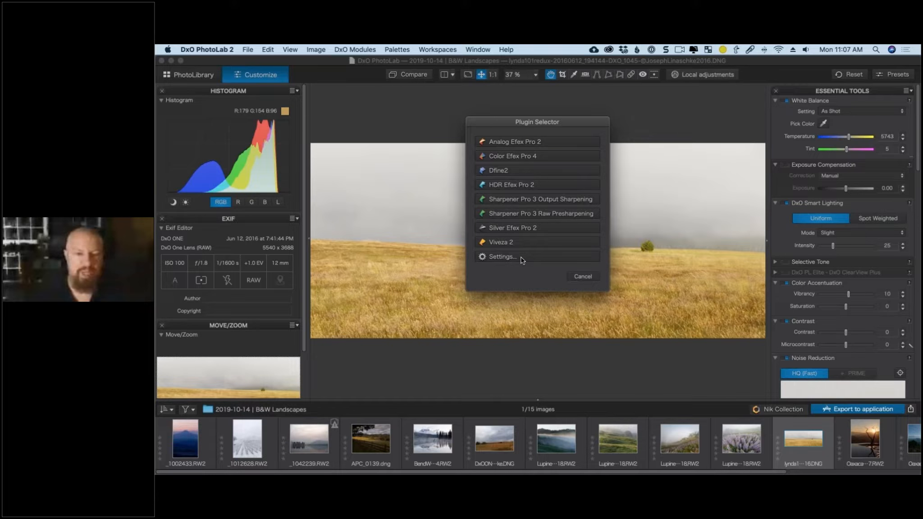
Open the photo in Silver Efex Pro 2 and browse the preset library's Classic, Modern, Vintage and Favorites categories.
click(557, 229)
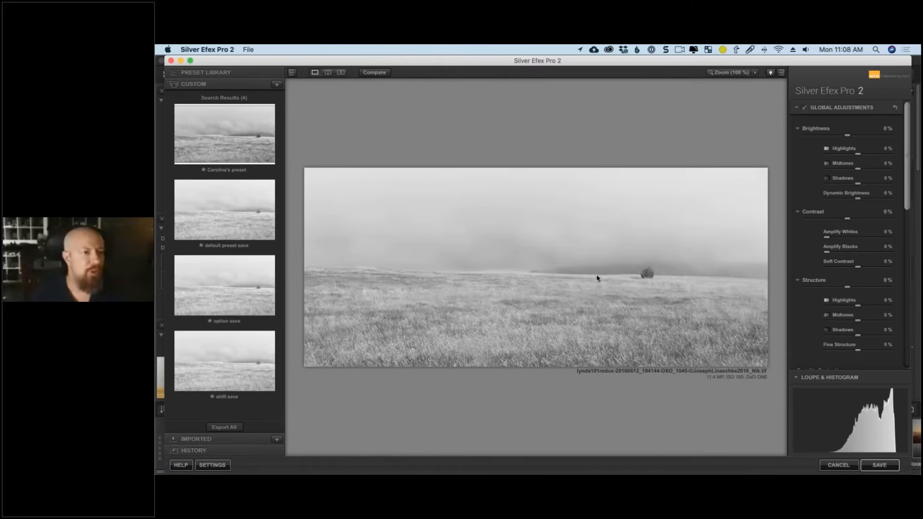
click(200, 84)
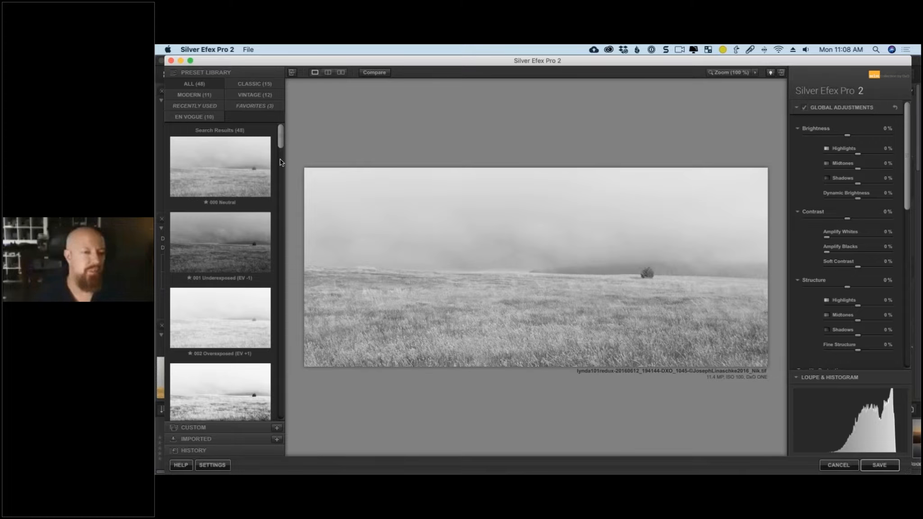
scroll(279, 162, down, 3)
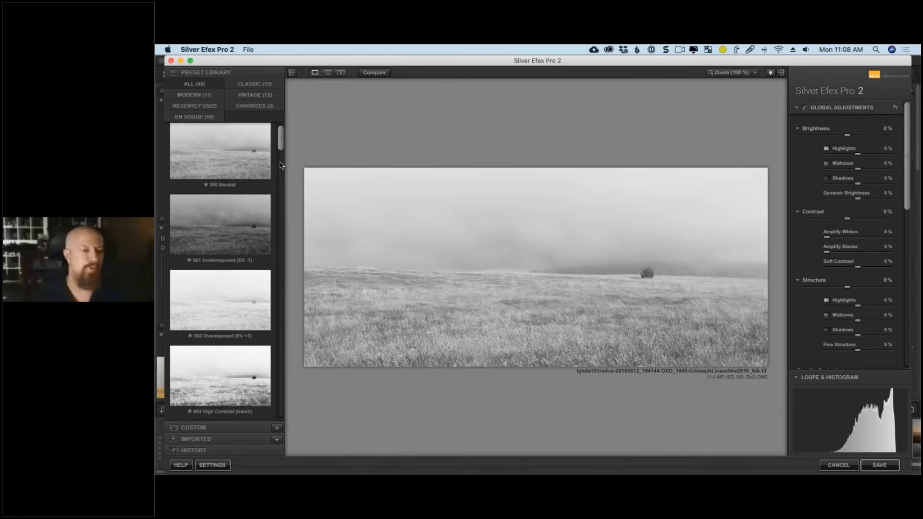
scroll(227, 242, down, 2)
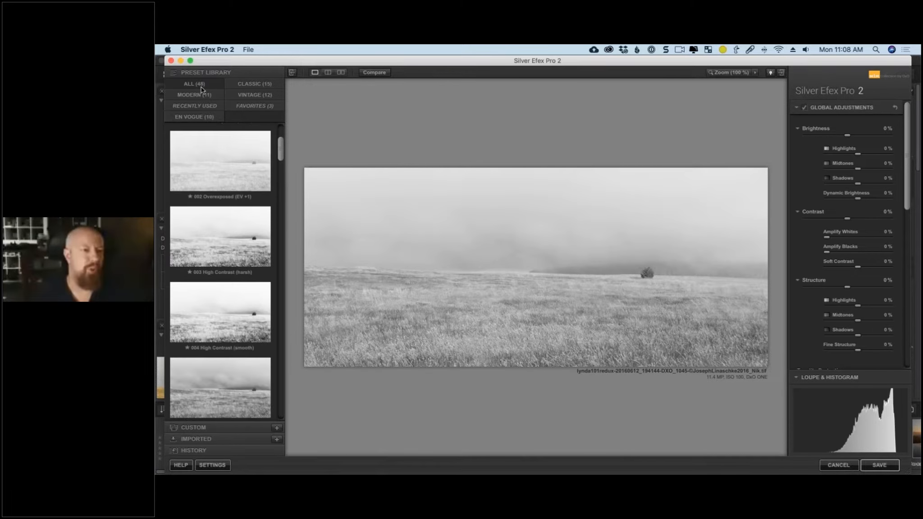
click(239, 86)
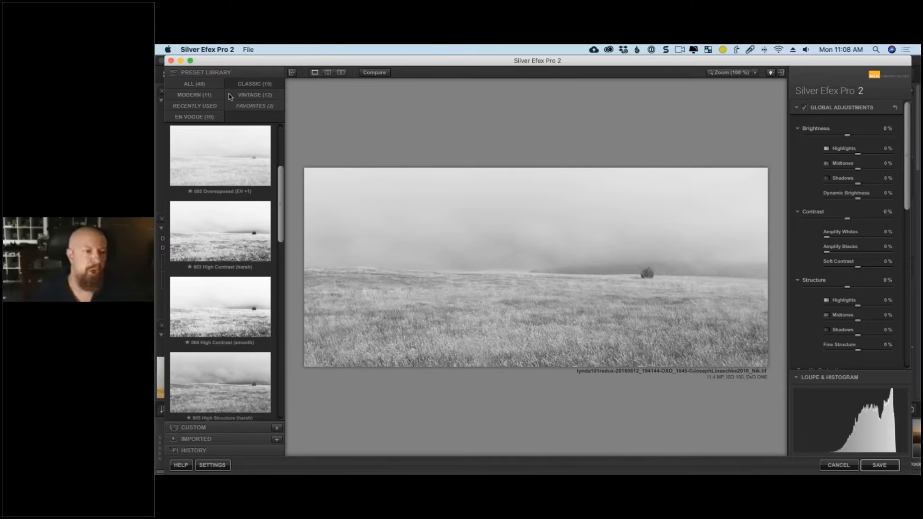
click(246, 95)
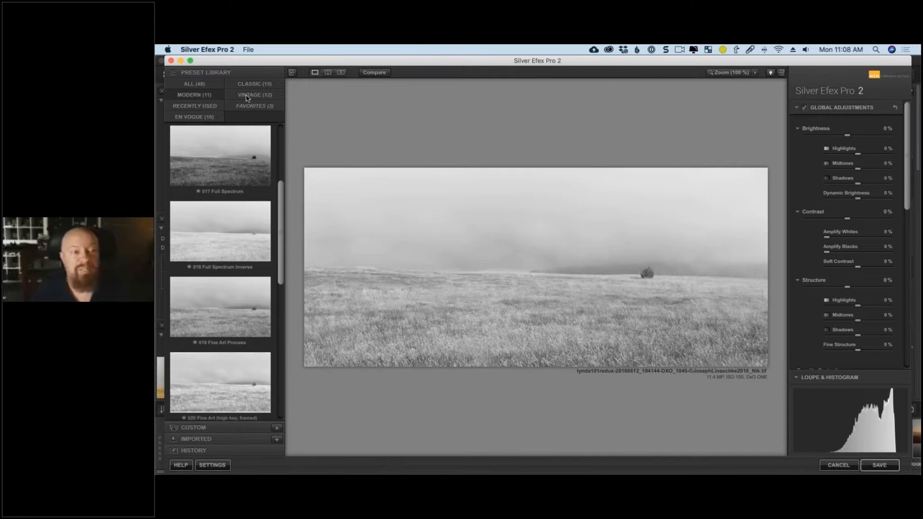
click(247, 95)
click(227, 106)
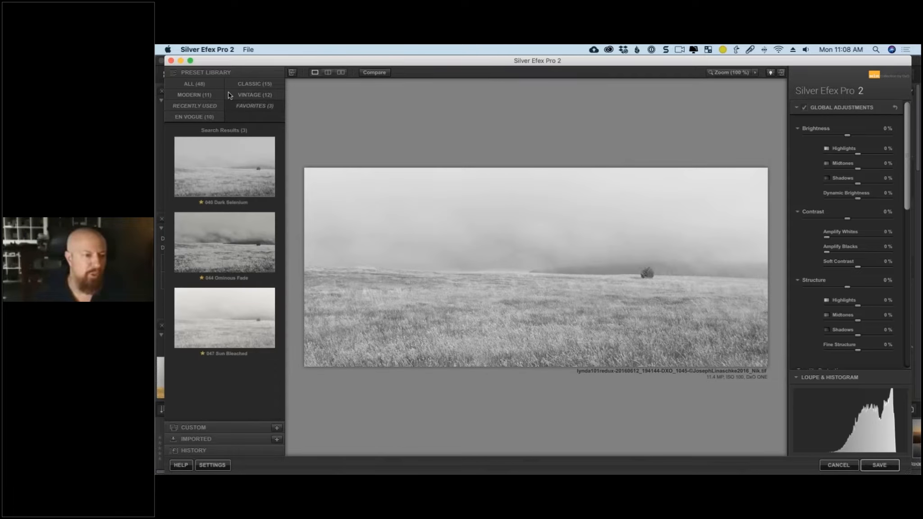
Mark the 000 Neutral preset as a favorite, check it under Favorites, and list all presets again.
click(218, 85)
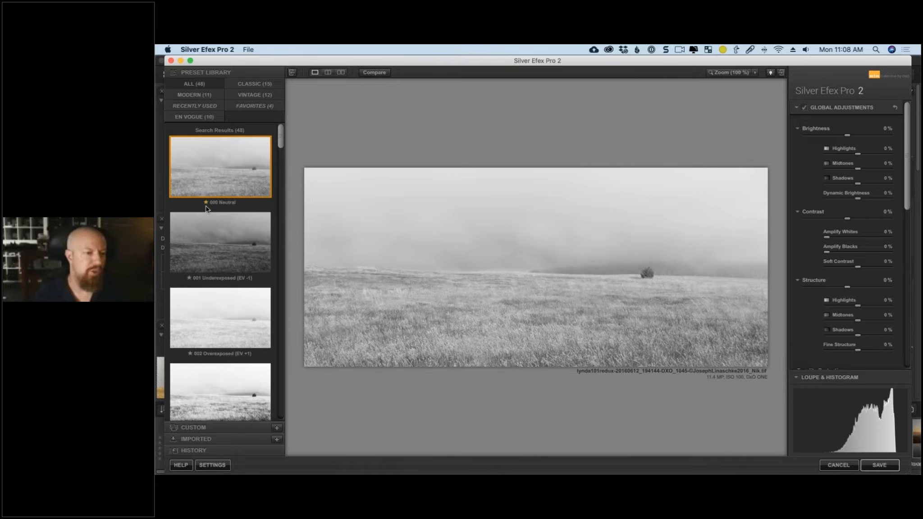
click(262, 109)
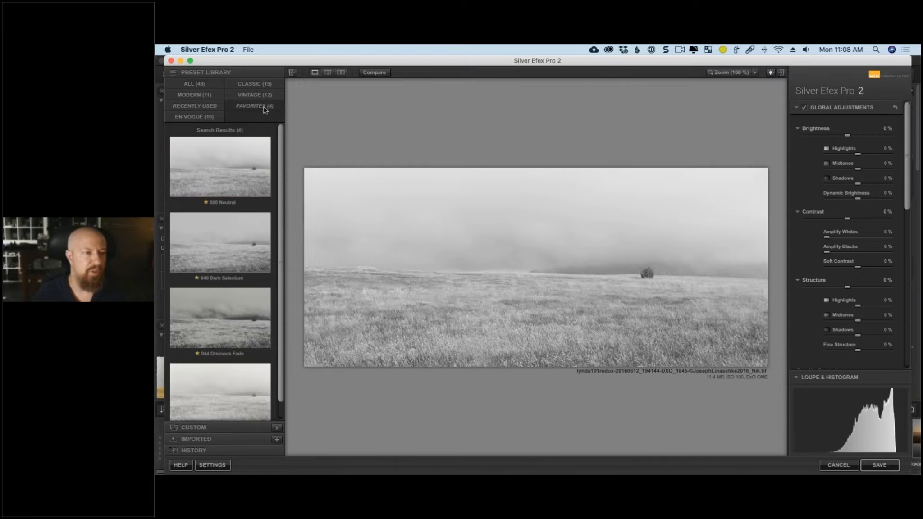
click(205, 85)
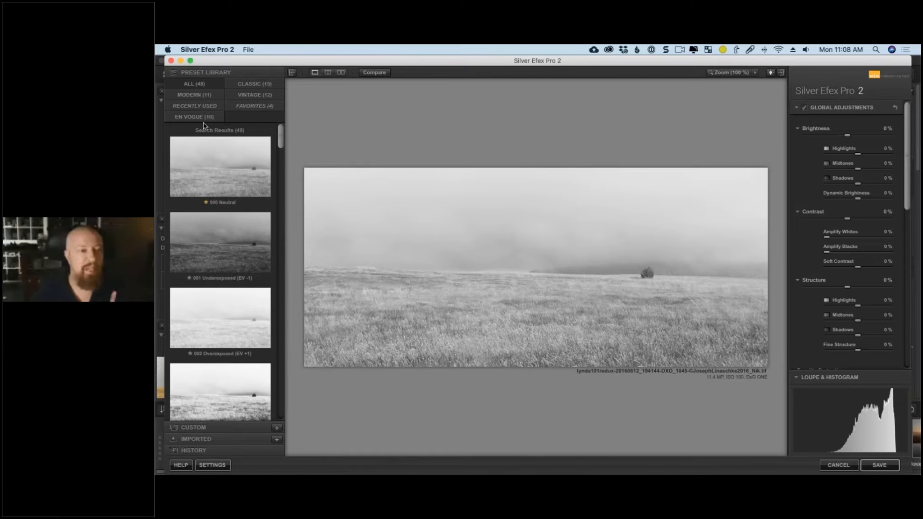
Browse the En Vogue presets and return to the list of all presets.
click(203, 119)
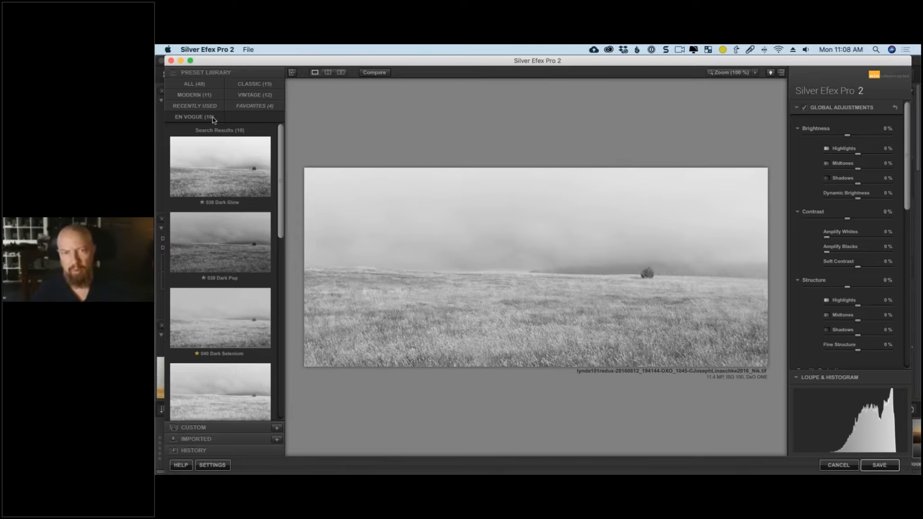
click(214, 85)
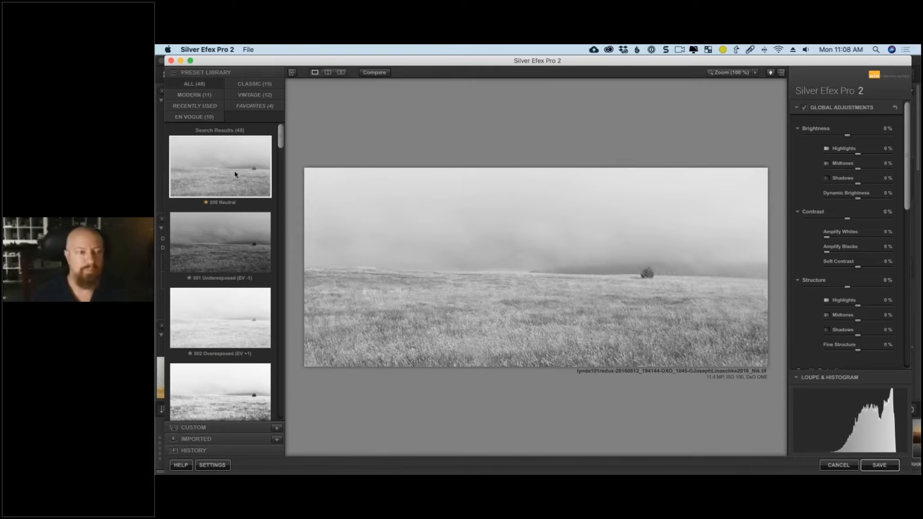
Preview the 001 Underexposed (EV -1) preset in a split before-and-after view, flipping the divider to horizontal and back to vertical.
click(327, 73)
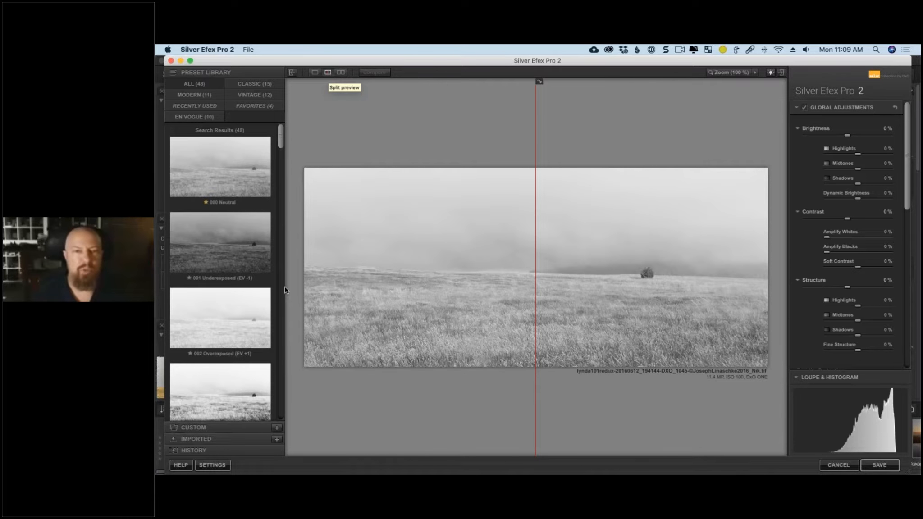
click(241, 266)
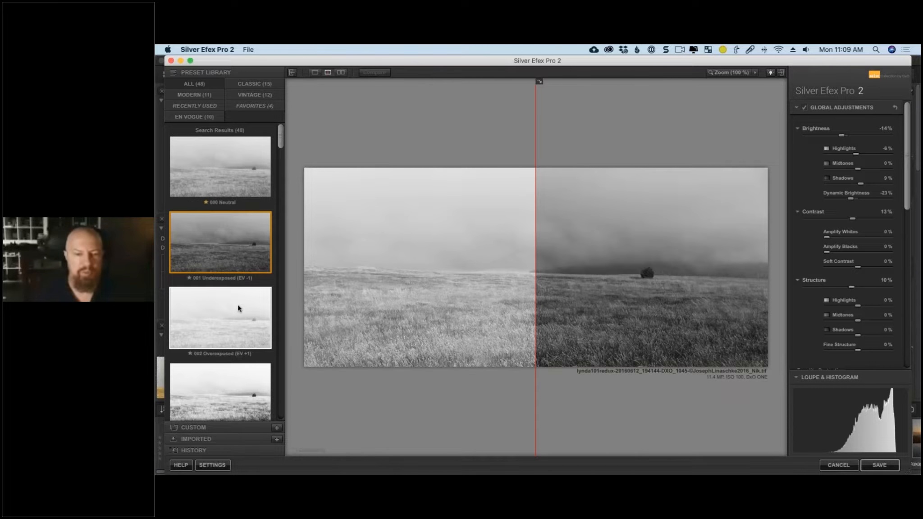
click(540, 81)
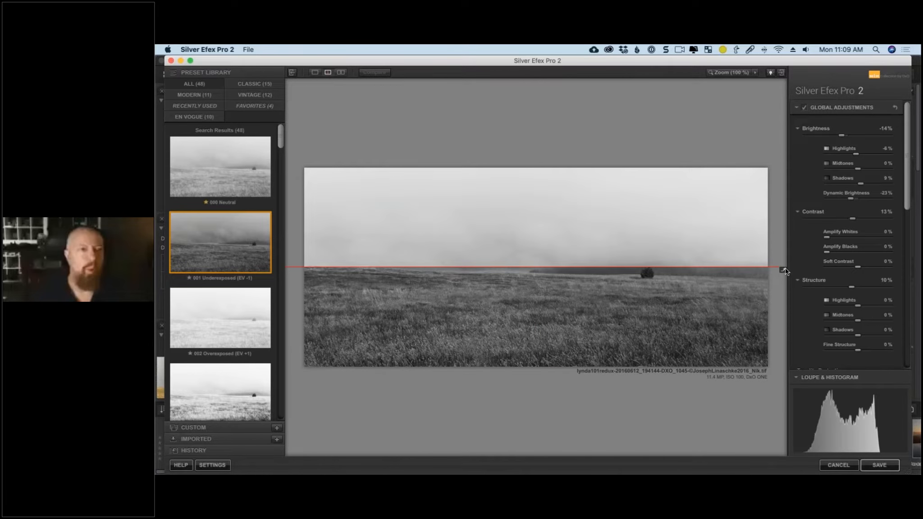
click(784, 271)
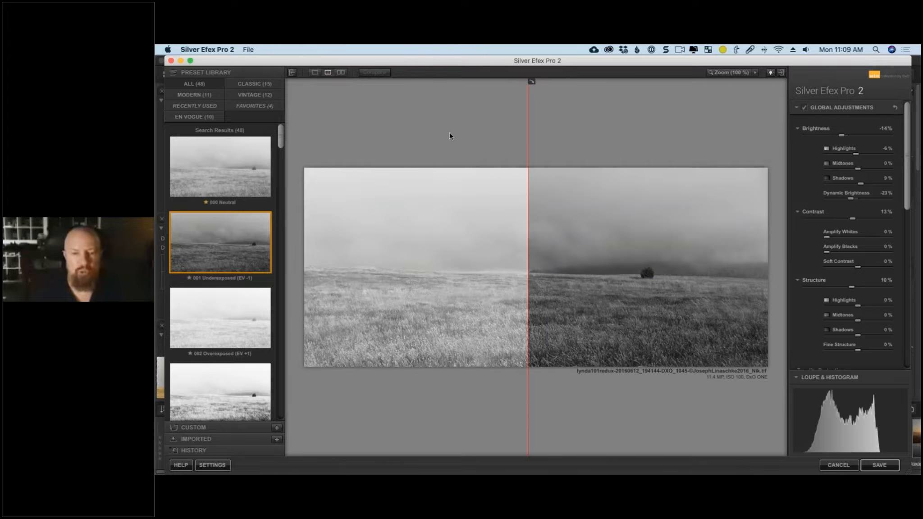
Compare the original and edited photo side by side, stacked and in single view, and reapply the 000 Neutral preset.
click(341, 73)
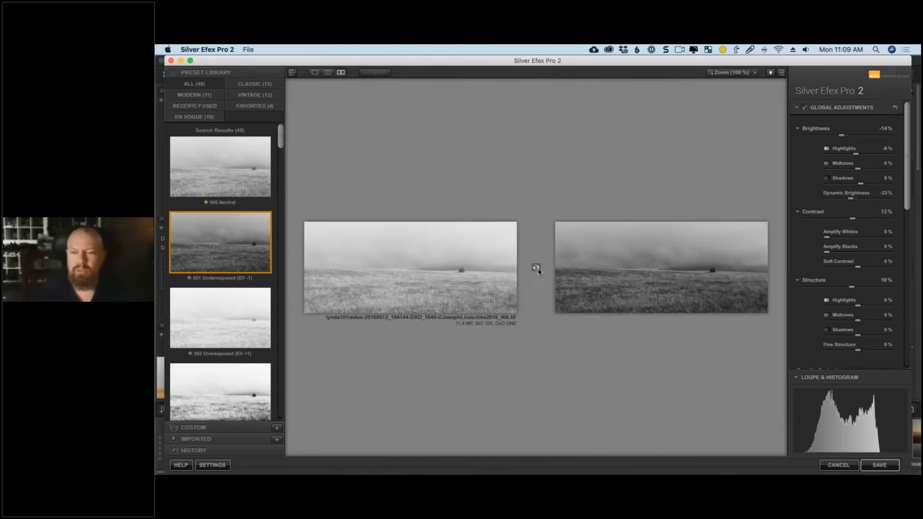
click(536, 268)
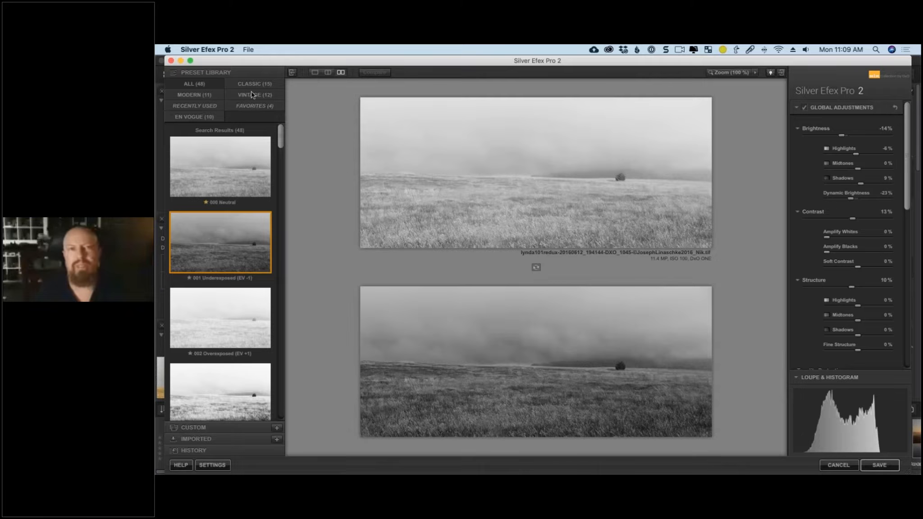
click(314, 72)
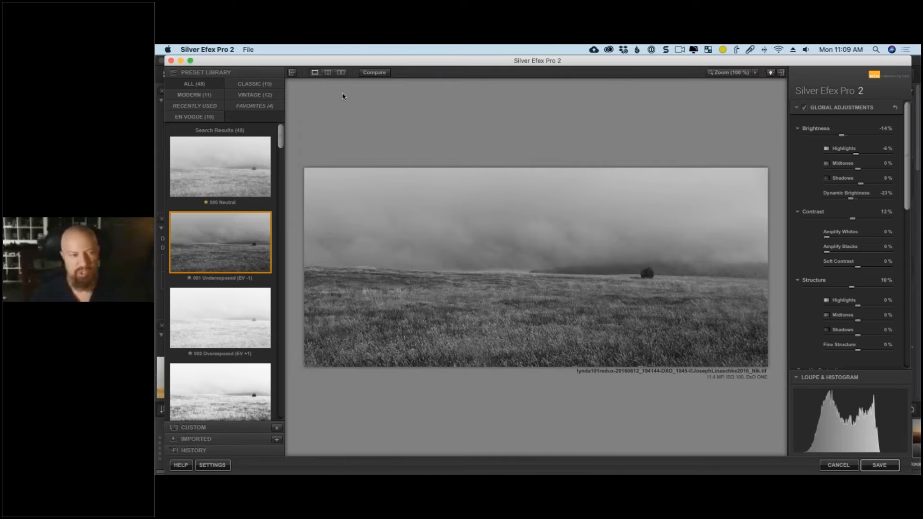
click(375, 75)
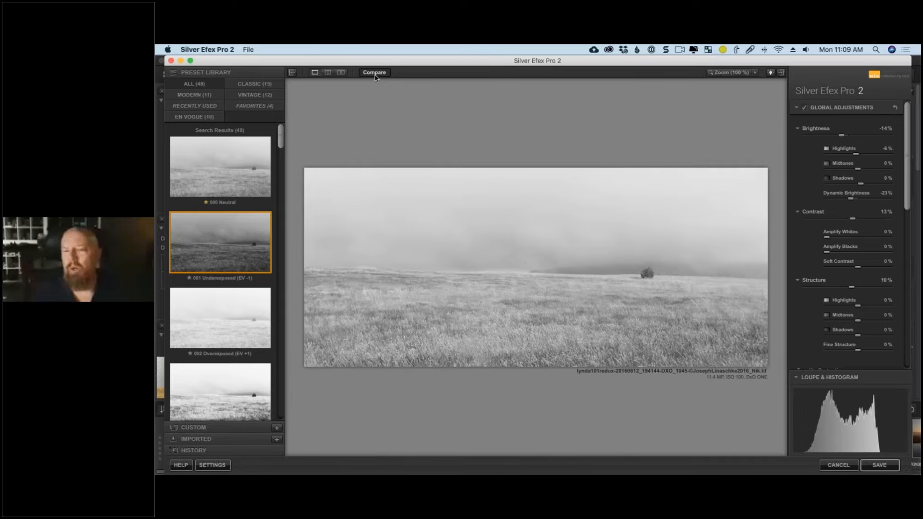
click(220, 167)
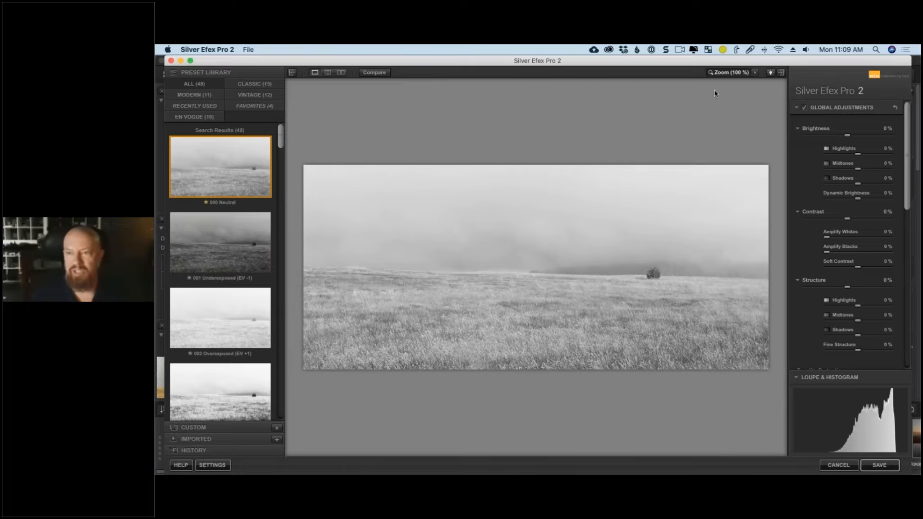
Inspect the field and tree at 200 % zoom, and try a white preview background before restoring the gray one.
click(737, 74)
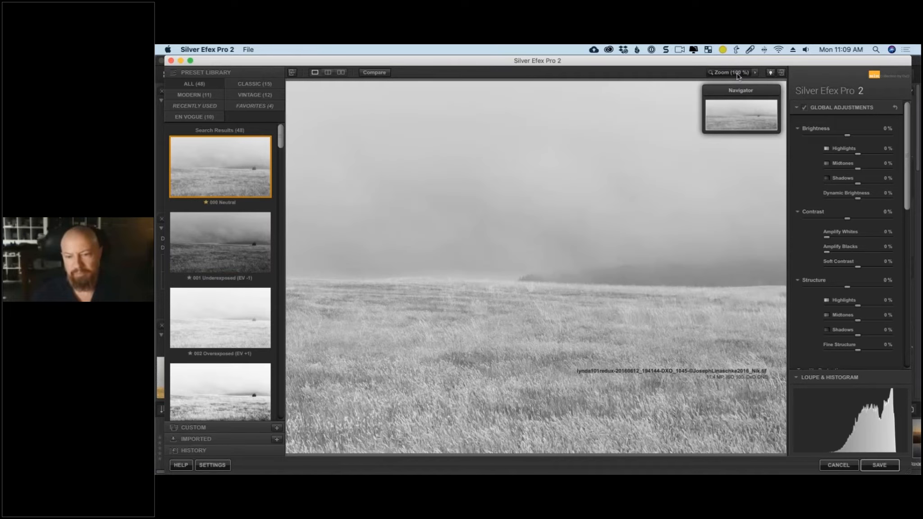
click(722, 74)
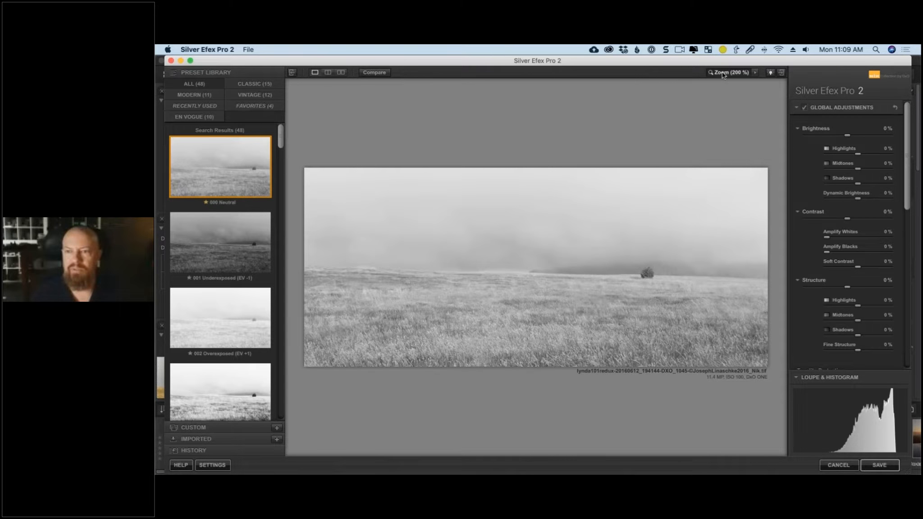
click(613, 276)
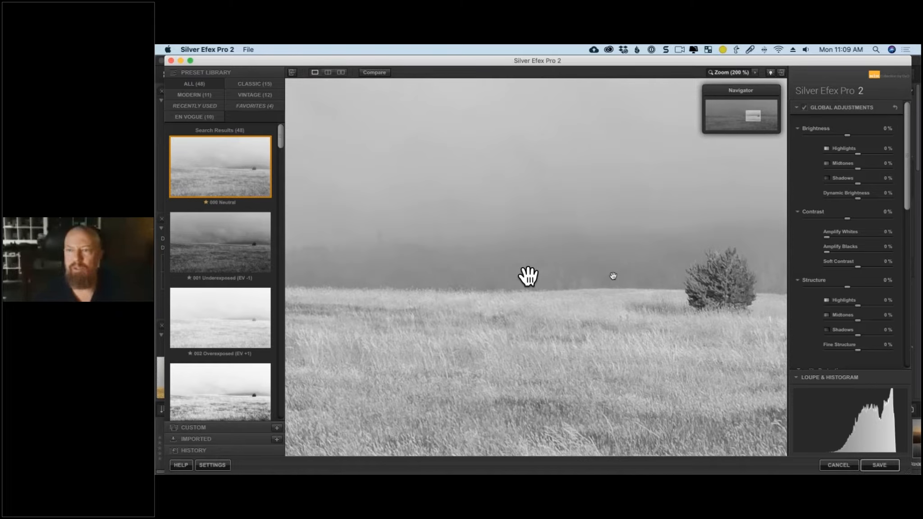
drag(753, 116, 750, 118)
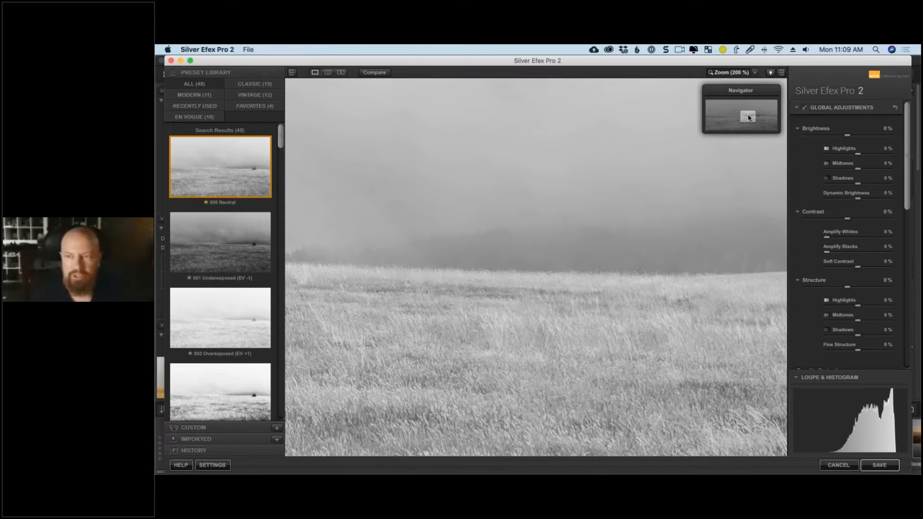
click(770, 73)
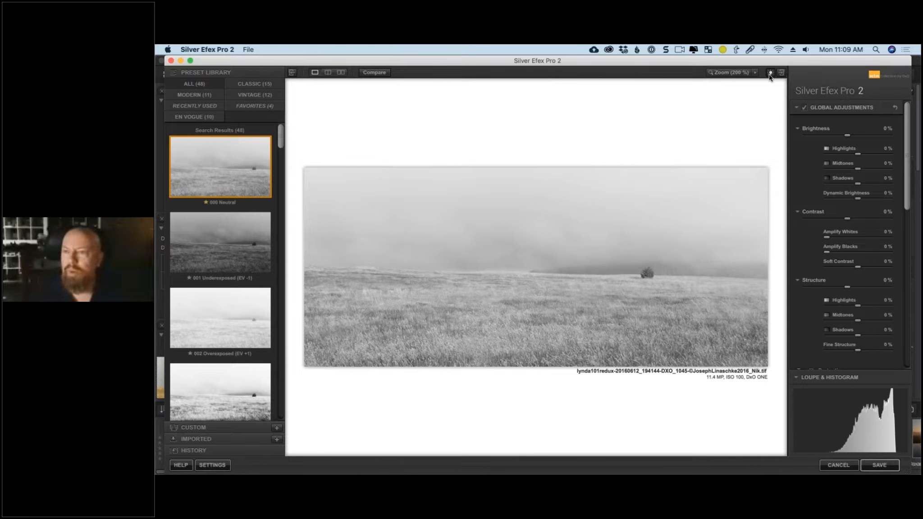
click(770, 73)
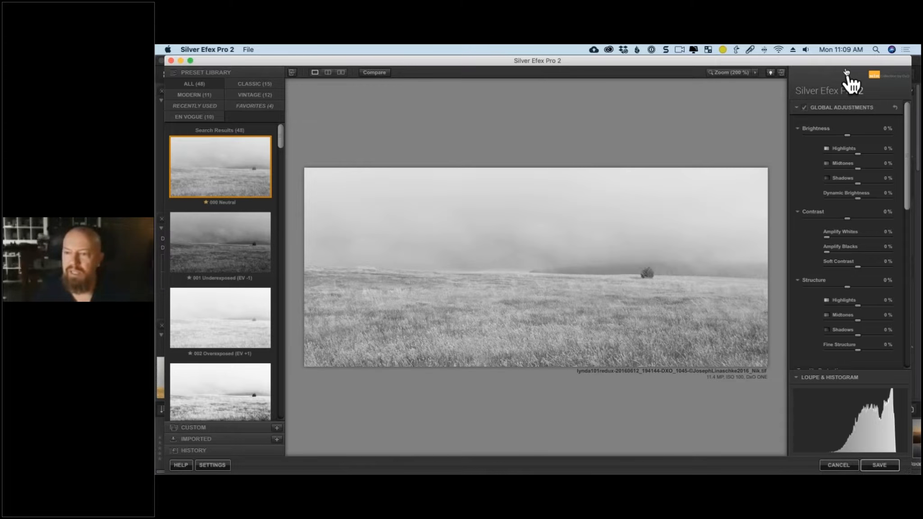
Collapse all the adjustment sections, from Global Adjustments to Finishing Adjustments, and the Loupe & Histogram.
drag(796, 109, 790, 110)
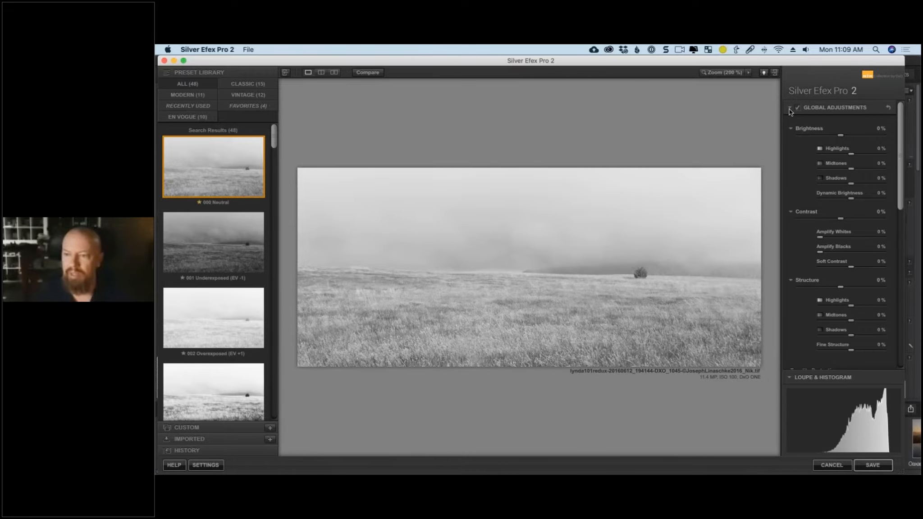
click(790, 108)
click(790, 165)
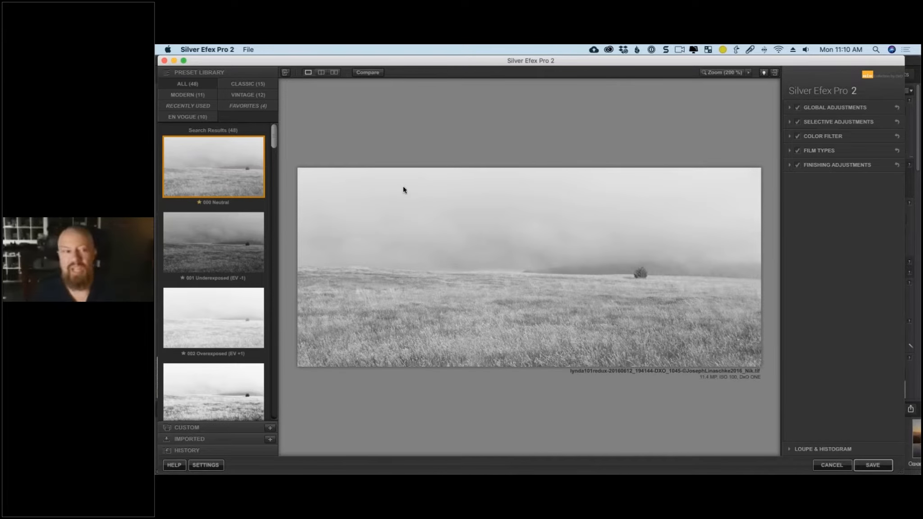
Try the 002 Overexposed (EV +1), 003 High Contrast (harsh) and 005 High Structure (harsh) presets with the Global Adjustments sliders expanded.
click(213, 247)
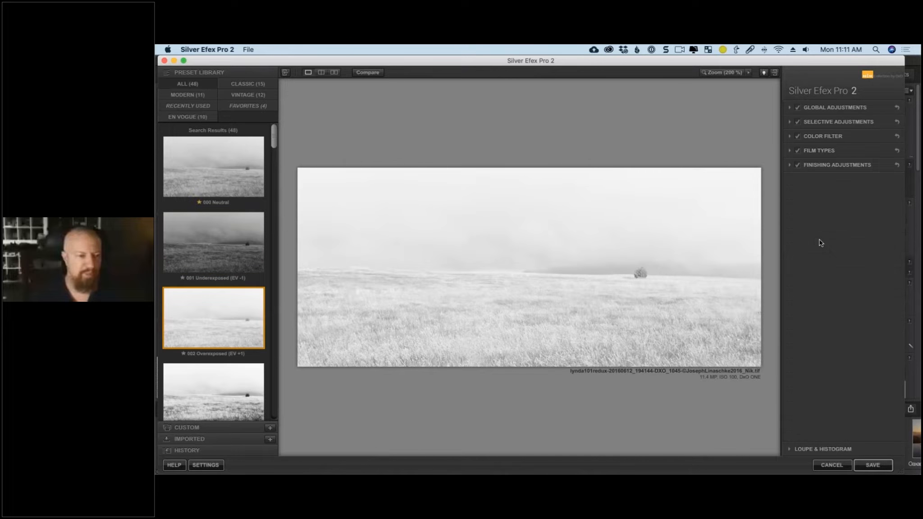
click(832, 107)
scroll(210, 332, down, 2)
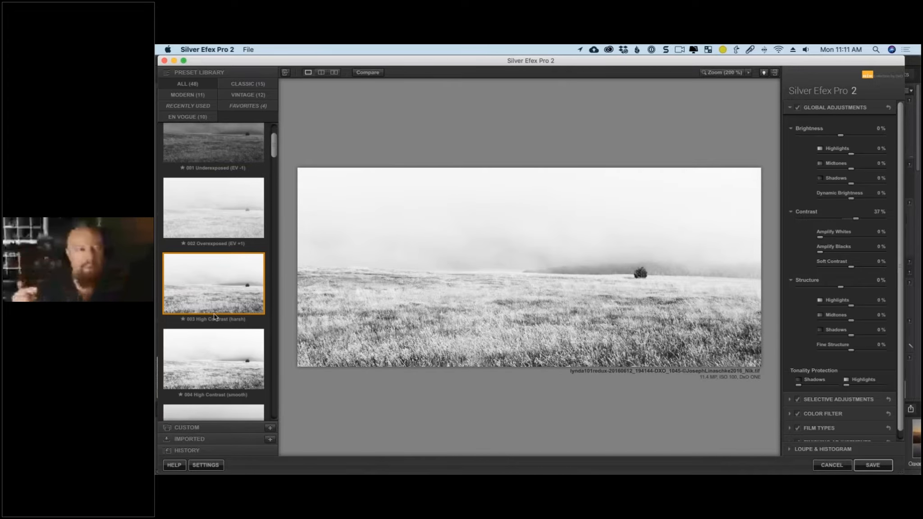
click(215, 413)
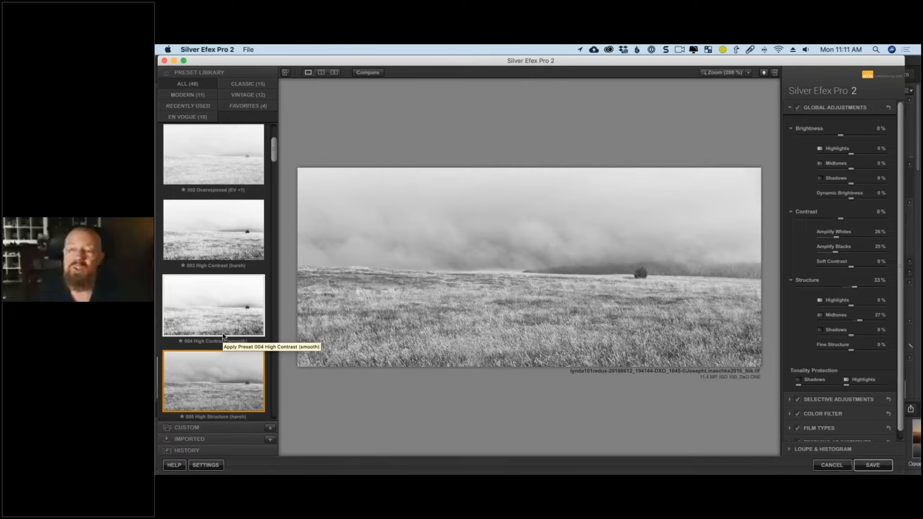
Collapse Global Adjustments, expand Selective Adjustments, and reapply the 000 Neutral preset.
click(791, 108)
click(793, 122)
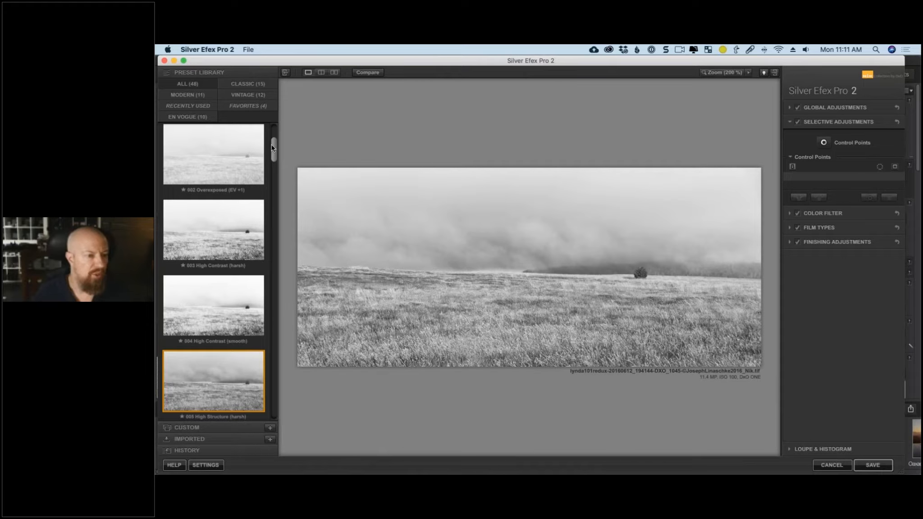
scroll(243, 153, up, 5)
click(242, 153)
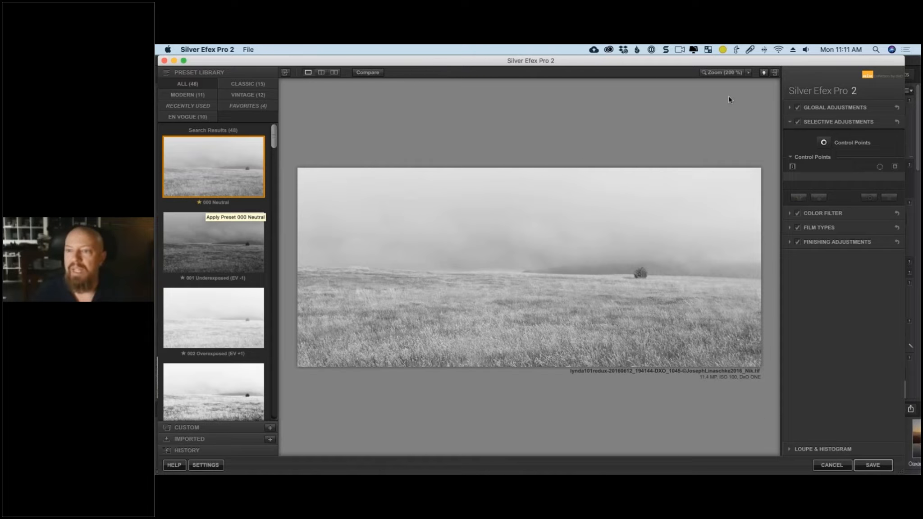
Expand the Global Adjustments section to show its Brightness, Contrast and Structure sliders above Selective Adjustments.
click(790, 108)
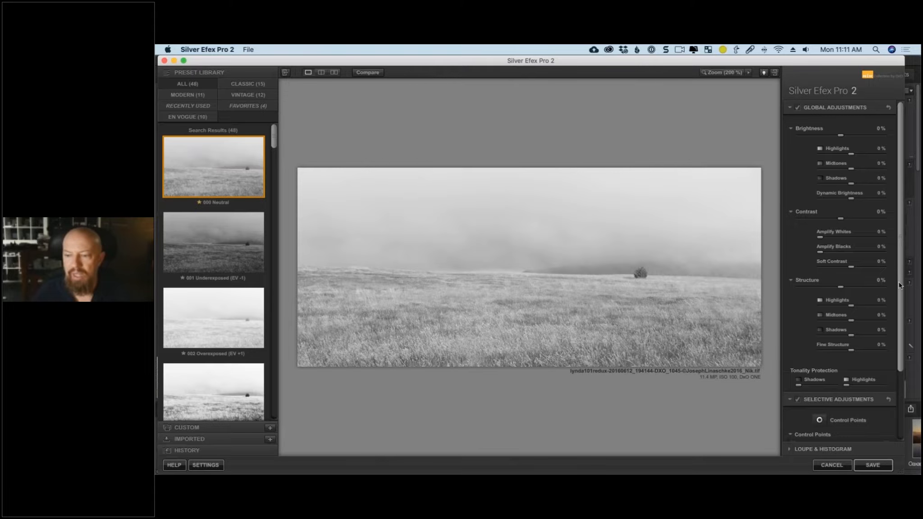
scroll(899, 299, down, 1)
scroll(900, 299, up, 1)
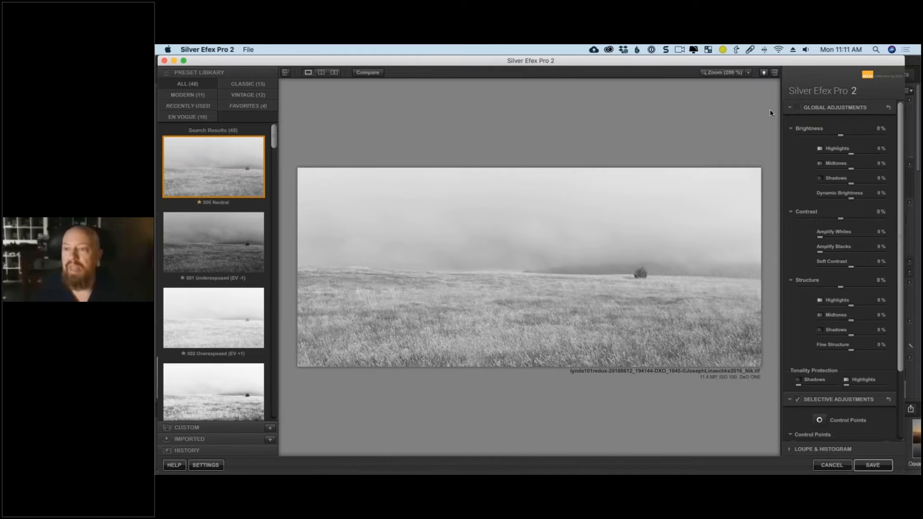
click(791, 109)
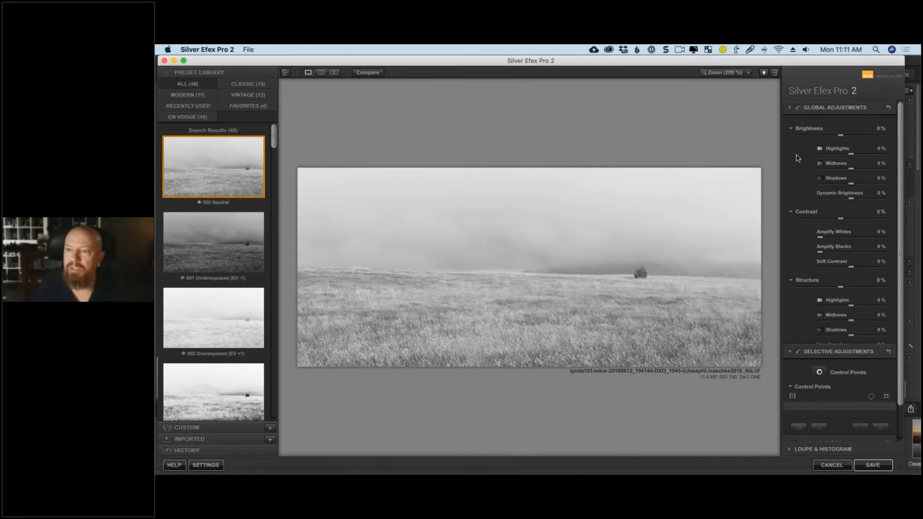
click(790, 109)
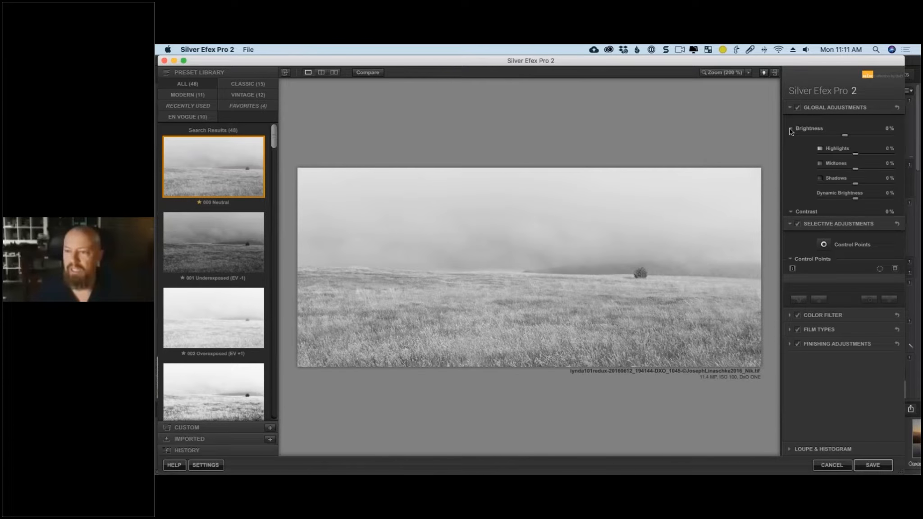
Try a Brightness of about 38 % with a Contrast of -32 %, and reset all Global Adjustments at once.
drag(844, 135, 856, 137)
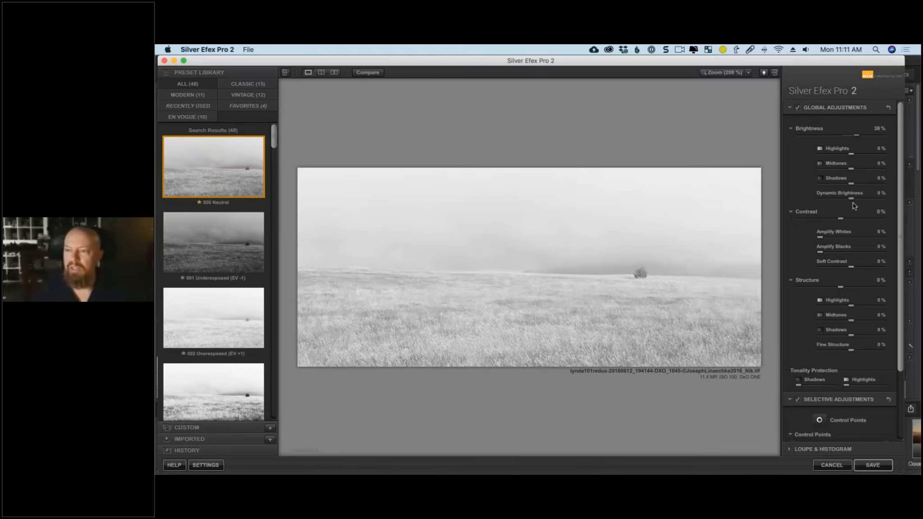
drag(840, 218, 827, 218)
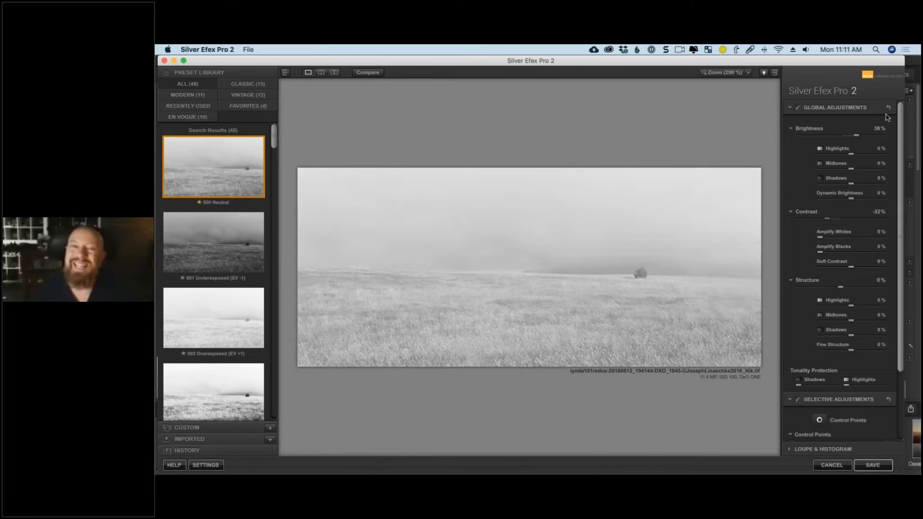
click(888, 108)
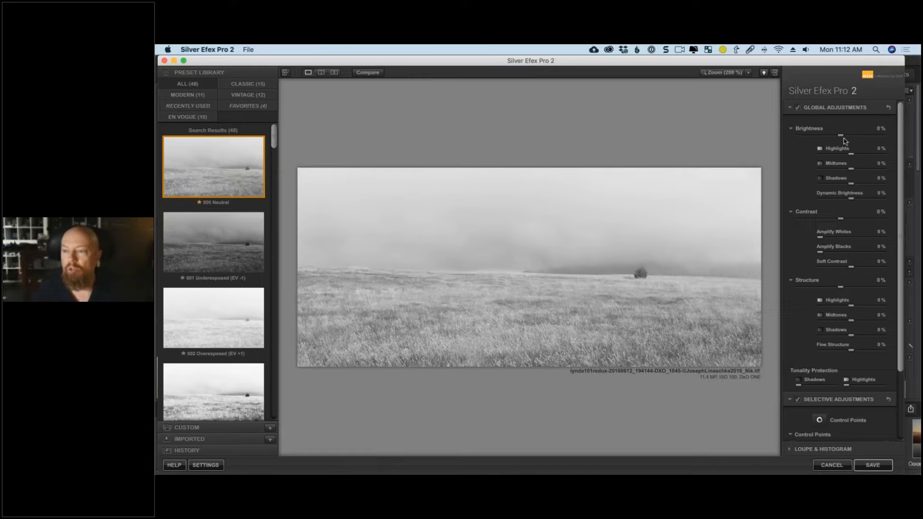
Try a Brightness of 43 % with a Contrast of -50 %, and reset each of the two sliders individually.
drag(842, 135, 860, 135)
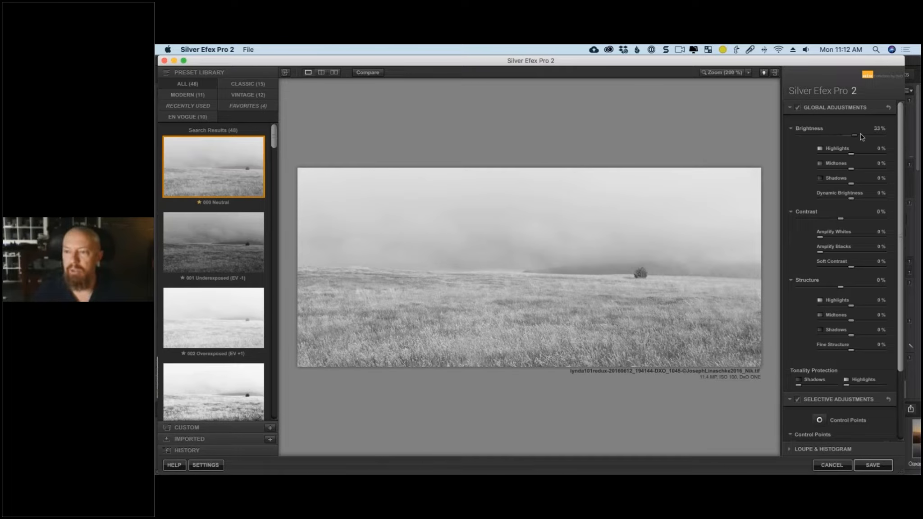
drag(840, 219, 820, 219)
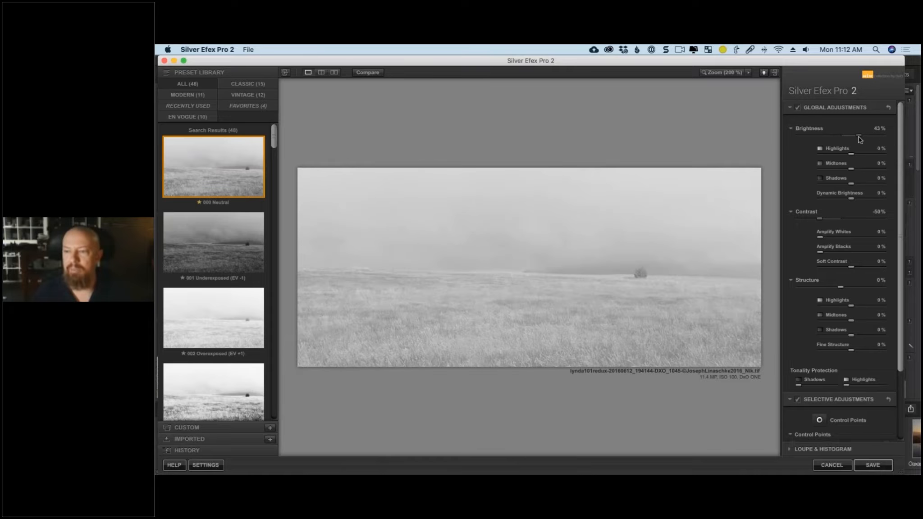
double_click(859, 136)
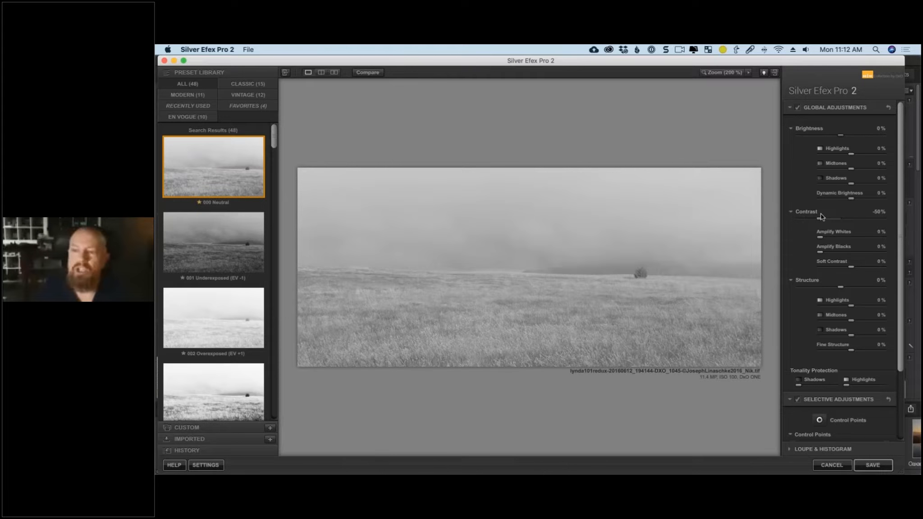
double_click(821, 214)
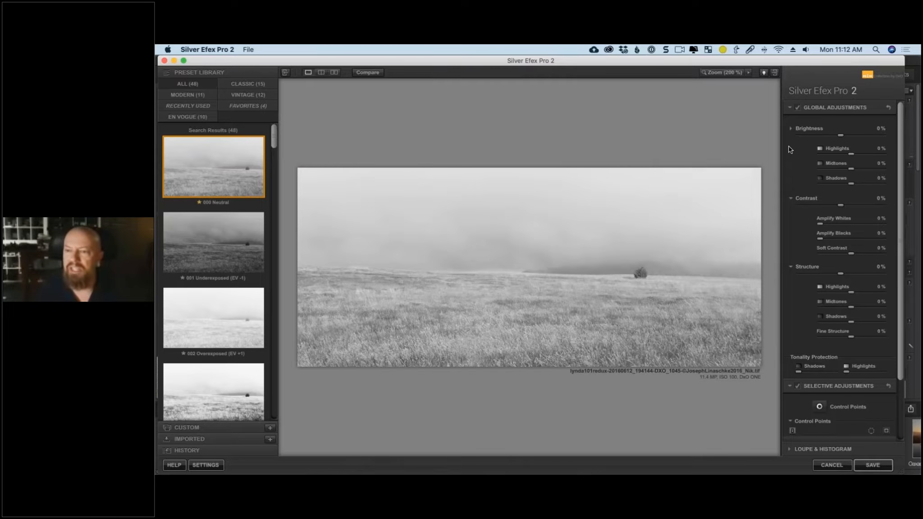
Collapse the open Global Adjustments groups and re-expand Brightness, Contrast and Structure to examine their detailed sliders.
click(790, 148)
click(792, 166)
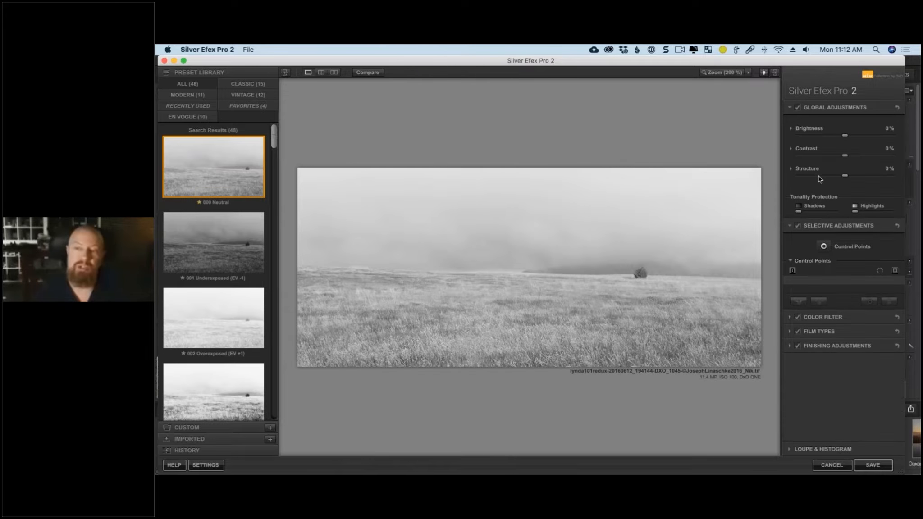
click(791, 130)
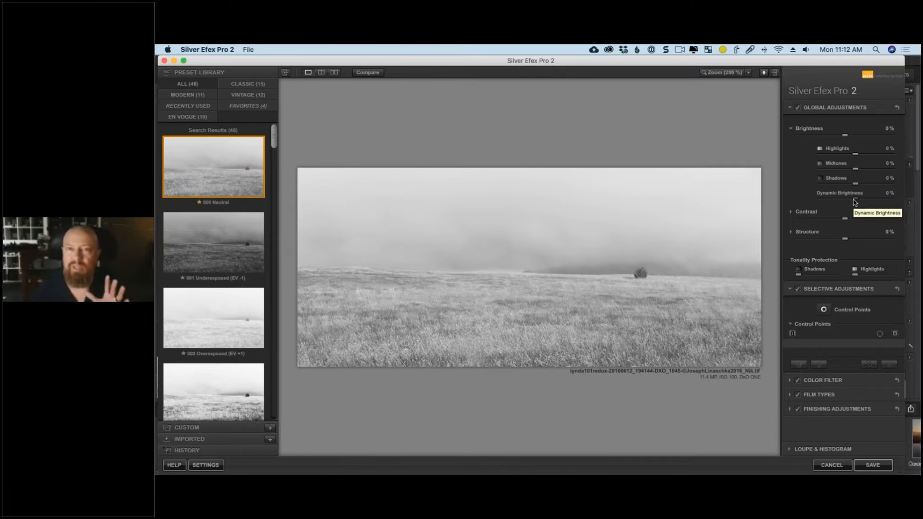
click(791, 212)
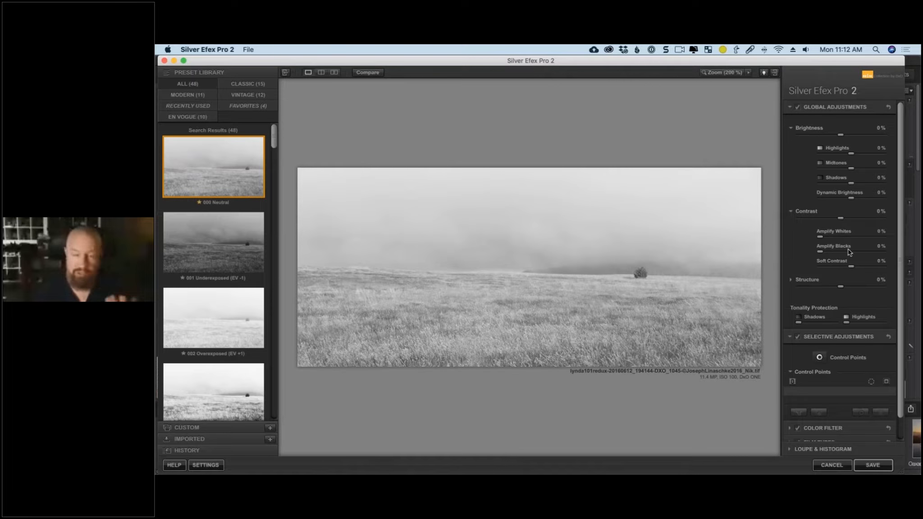
scroll(849, 249, down, 2)
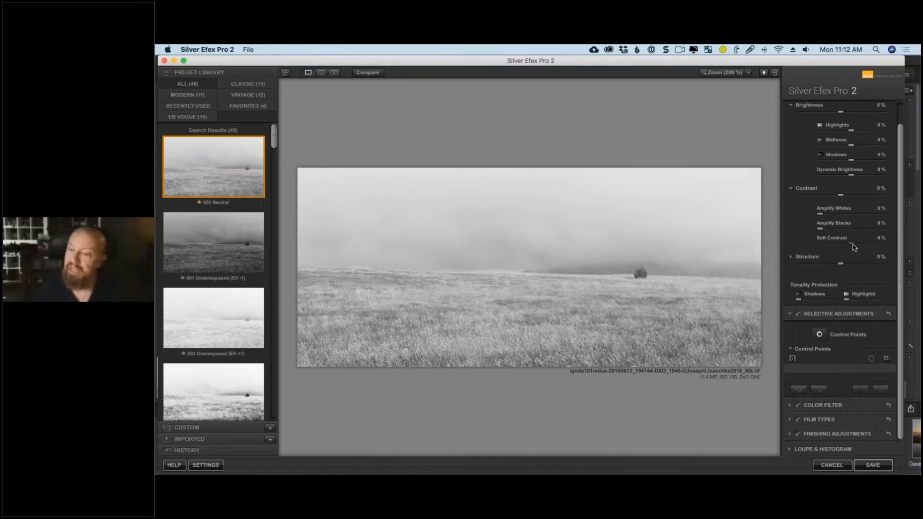
click(791, 260)
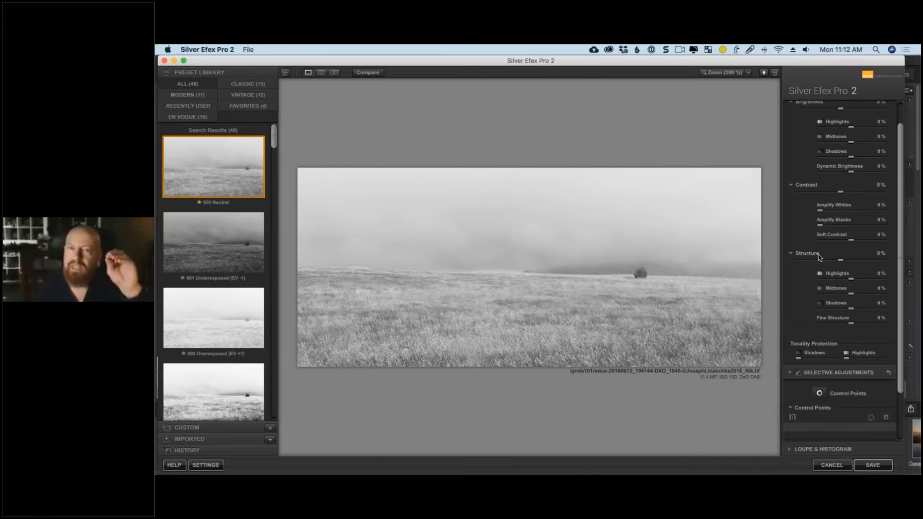
scroll(838, 246, down, 5)
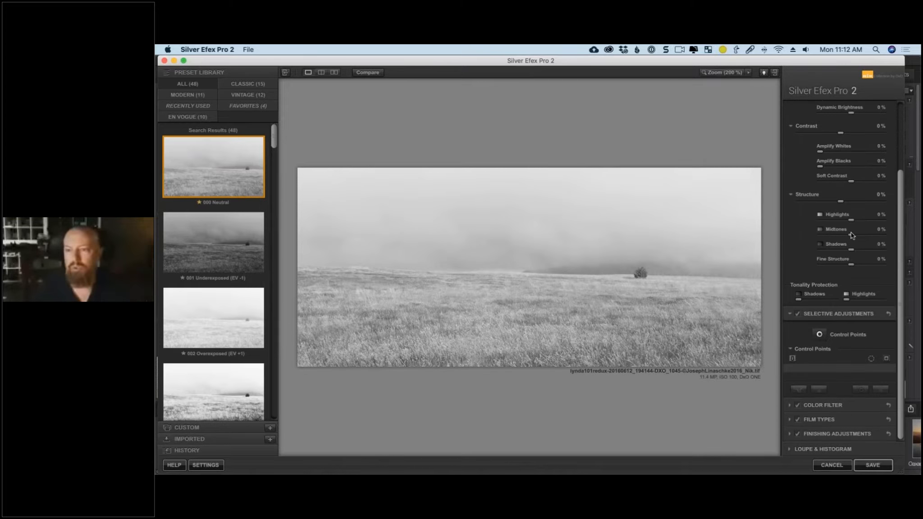
Set the global Brightness to about 6 %, keeping the detailed slider groups expanded.
click(792, 128)
click(791, 175)
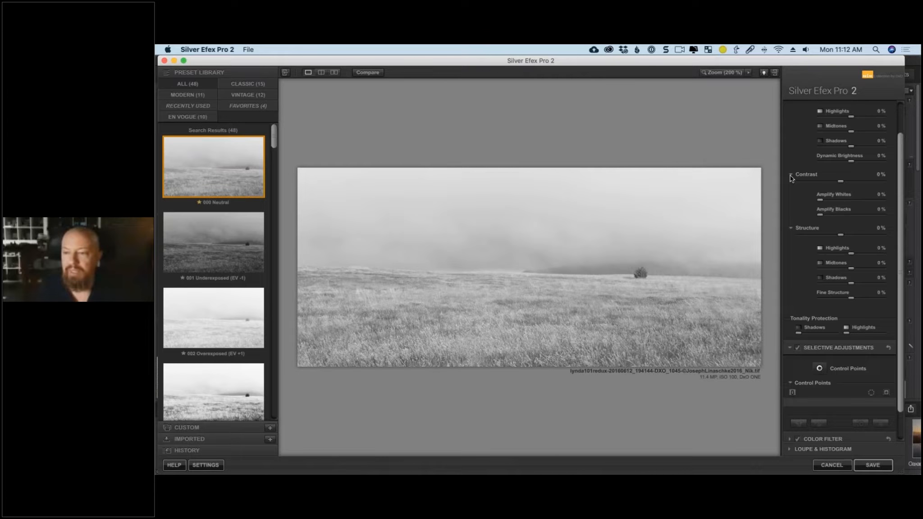
scroll(806, 176, down, 2)
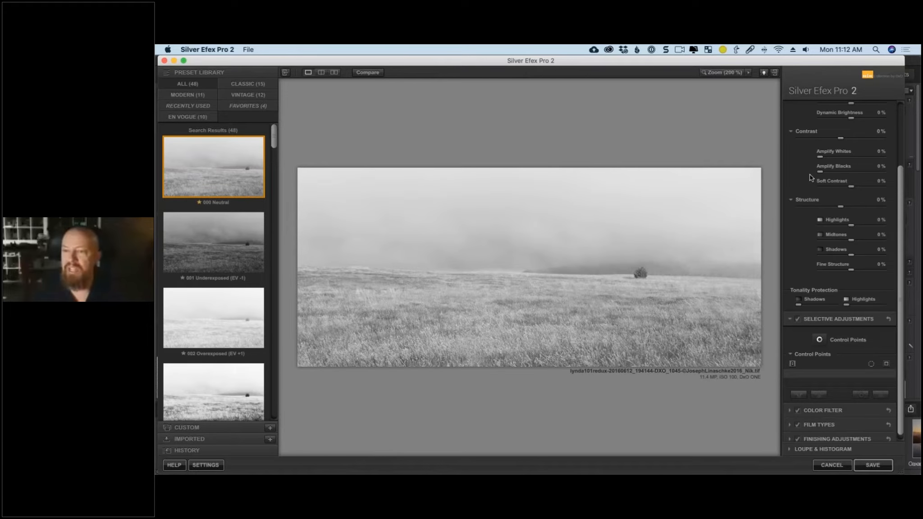
scroll(811, 177, up, 3)
scroll(831, 141, up, 1)
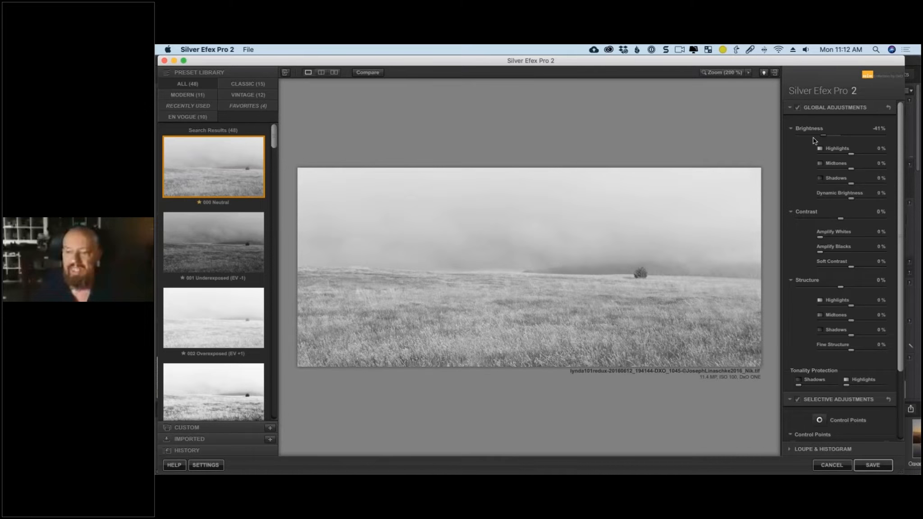
drag(824, 135, 843, 139)
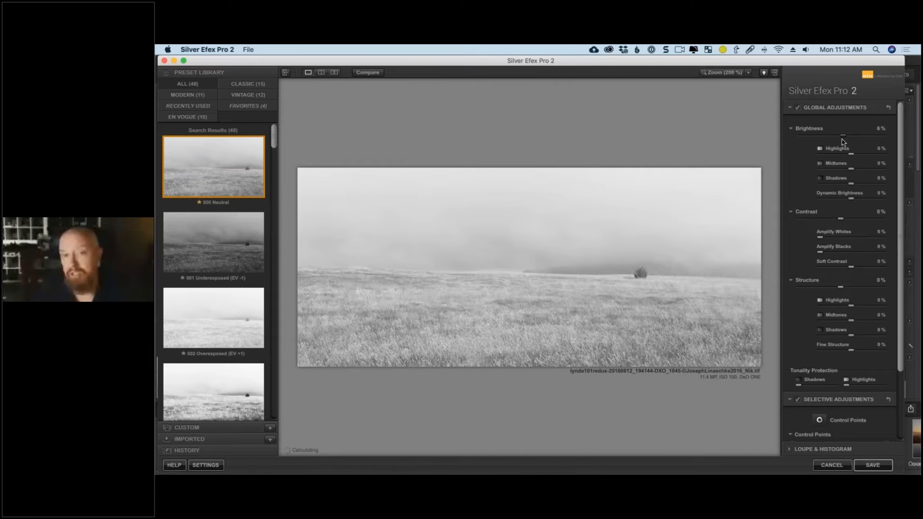
Place a control point in the middle of the sky, display its mask and enlarge its size to about 39 %.
scroll(834, 235, down, 4)
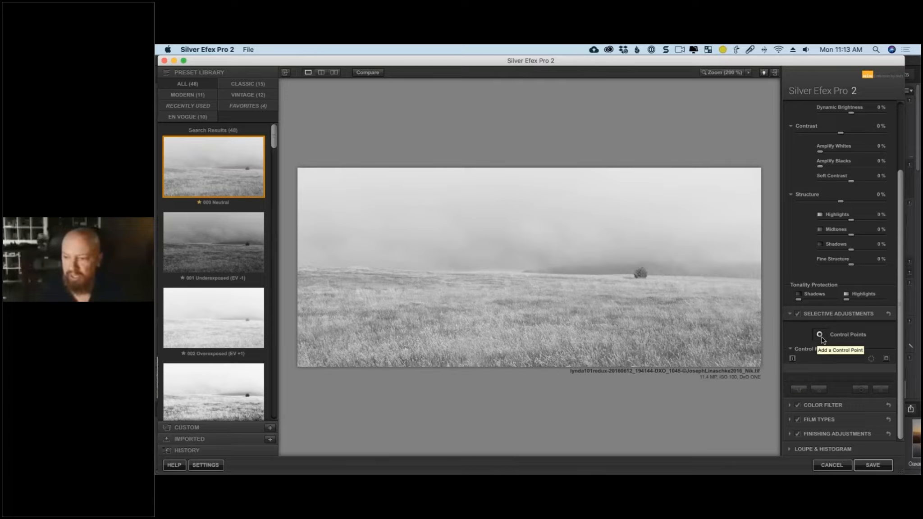
click(820, 334)
click(515, 211)
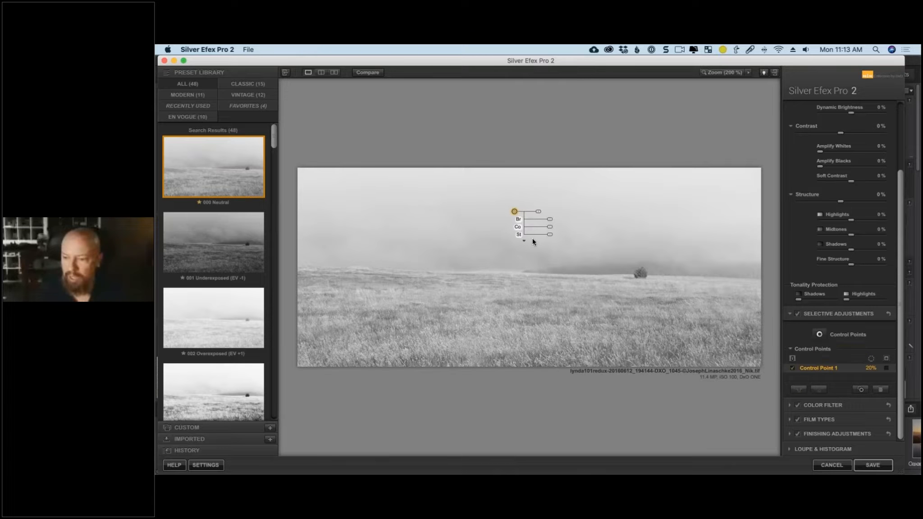
click(887, 369)
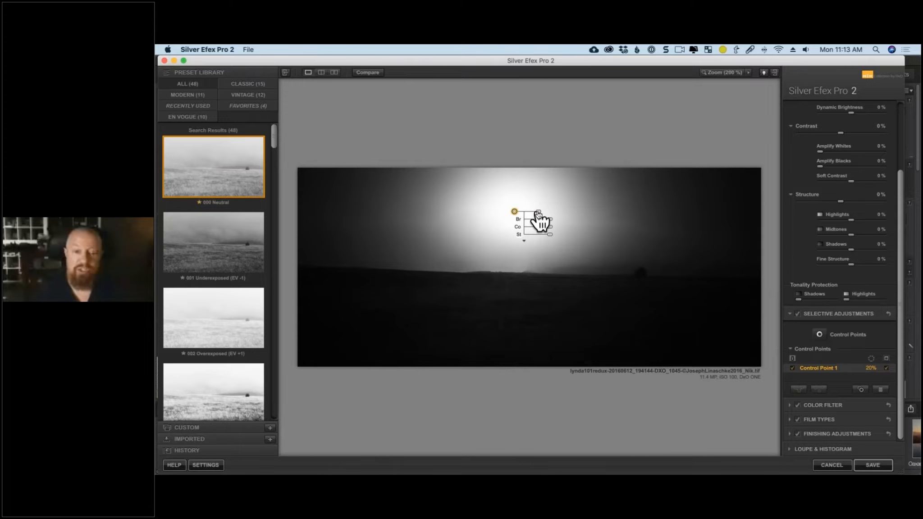
drag(537, 212, 545, 212)
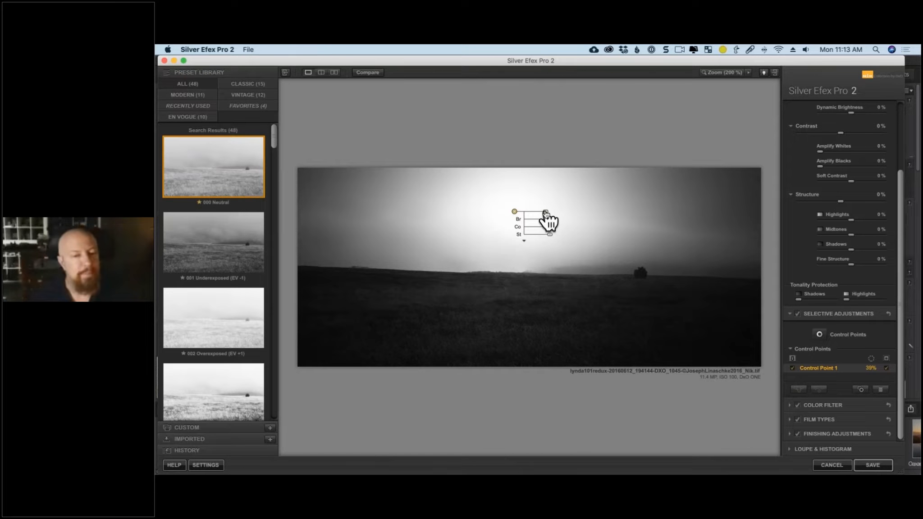
drag(515, 211, 524, 206)
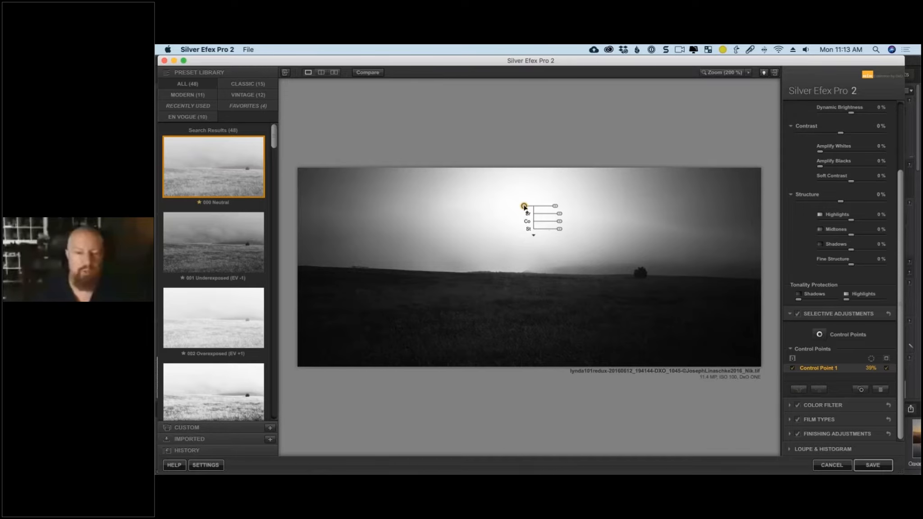
Move the control point onto the grass in the central foreground and enlarge its size to about 65 %.
drag(524, 207, 524, 322)
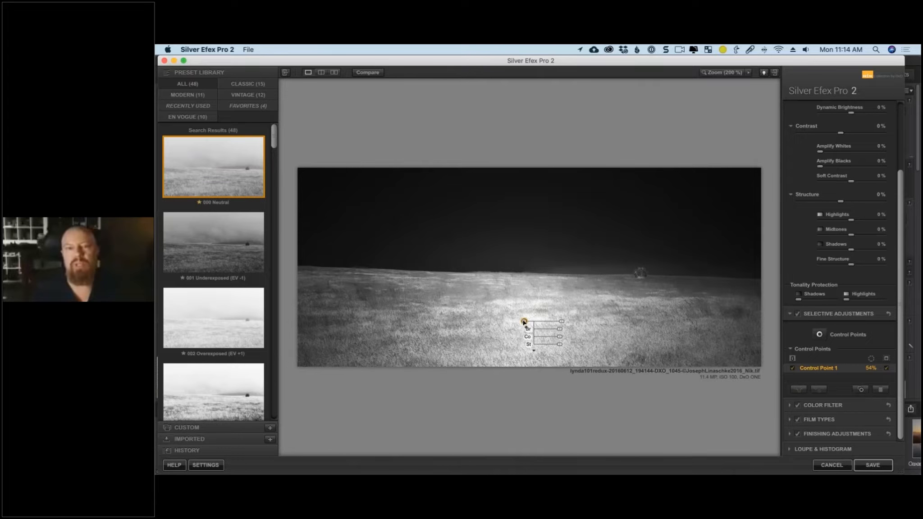
drag(524, 321, 521, 319)
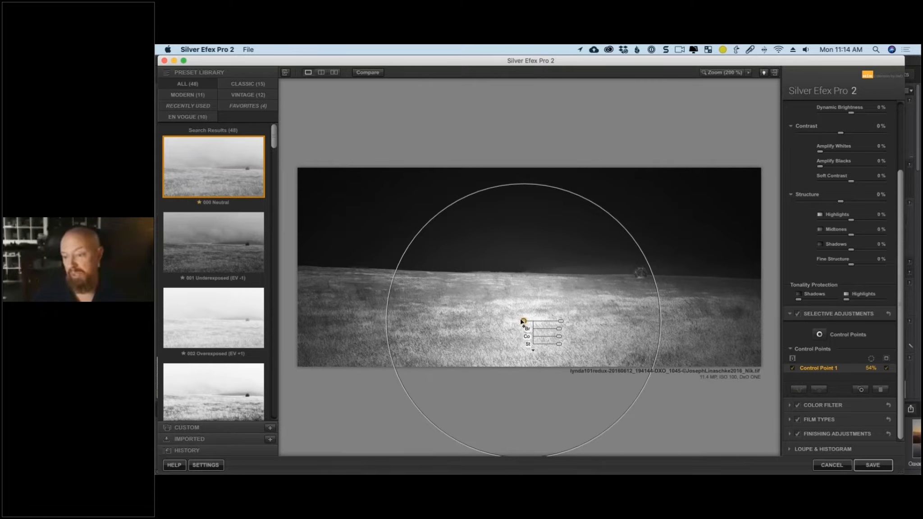
drag(521, 320, 525, 319)
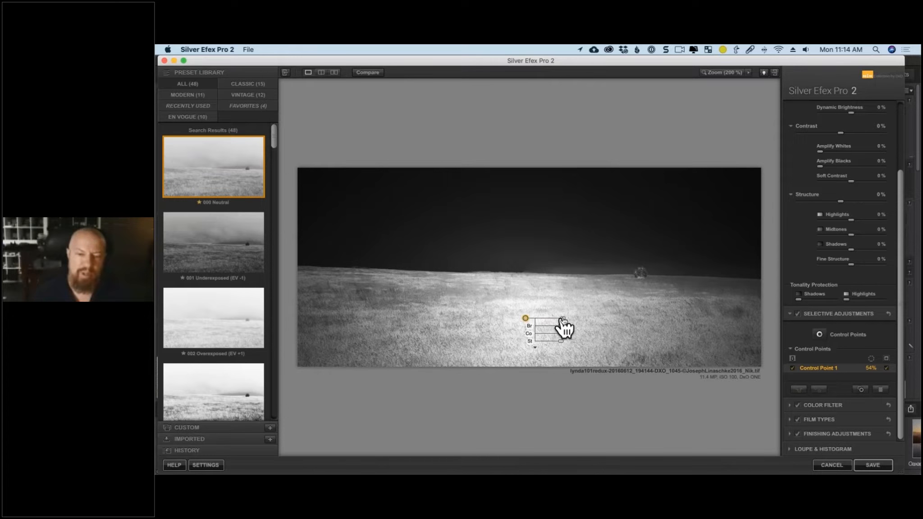
drag(563, 321, 569, 322)
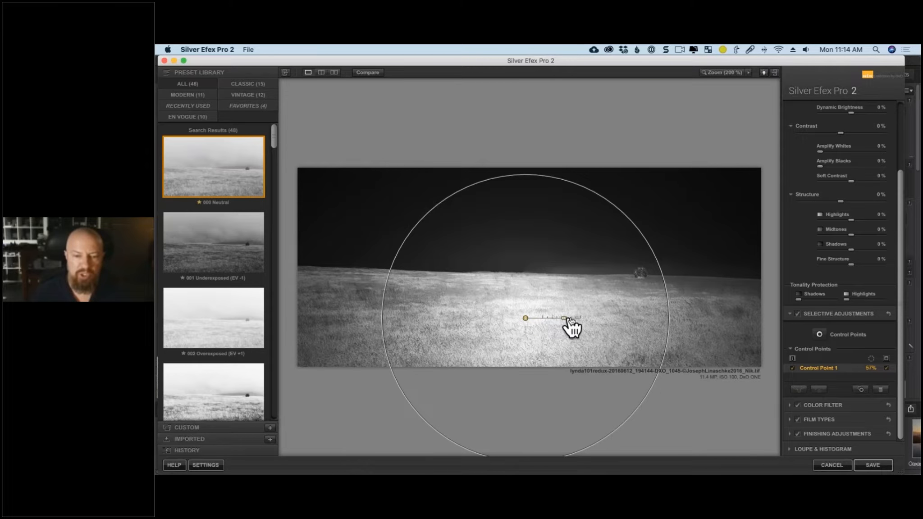
drag(572, 321, 574, 322)
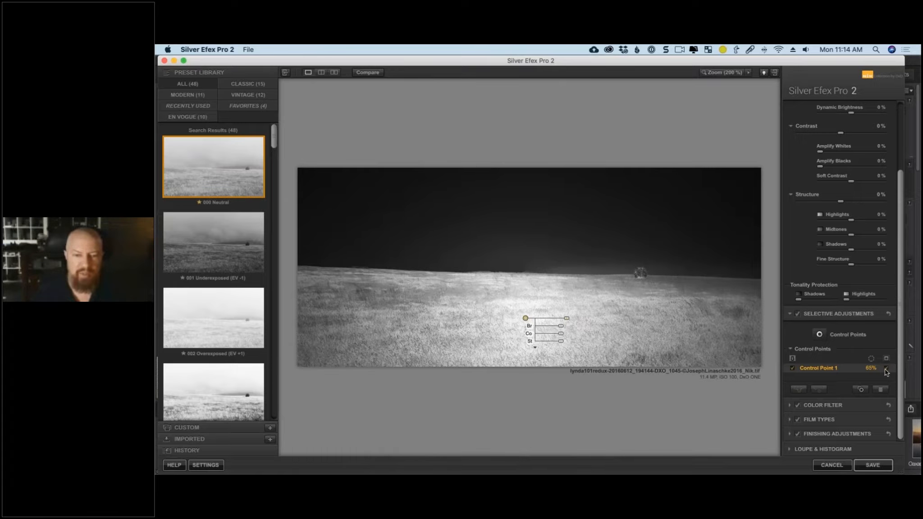
Hide the mask to try a lower control point Brightness on the grass, and delete the control point.
click(886, 368)
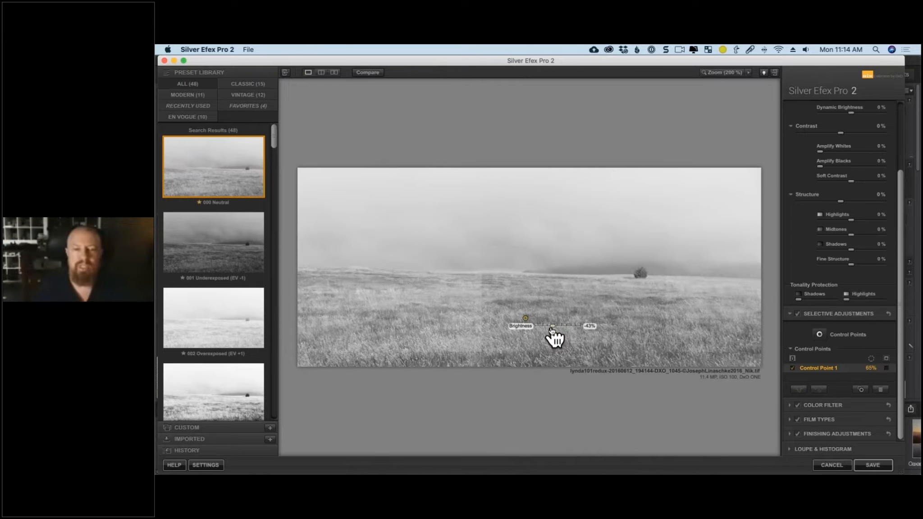
mouse_move(551, 330)
mouse_down()
mouse_move(563, 330)
mouse_move(556, 329)
mouse_up()
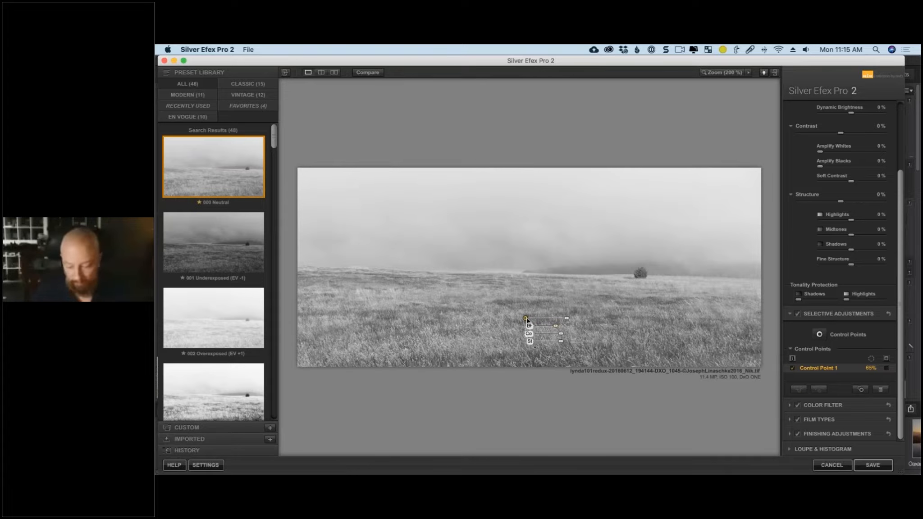
mouse_move(525, 319)
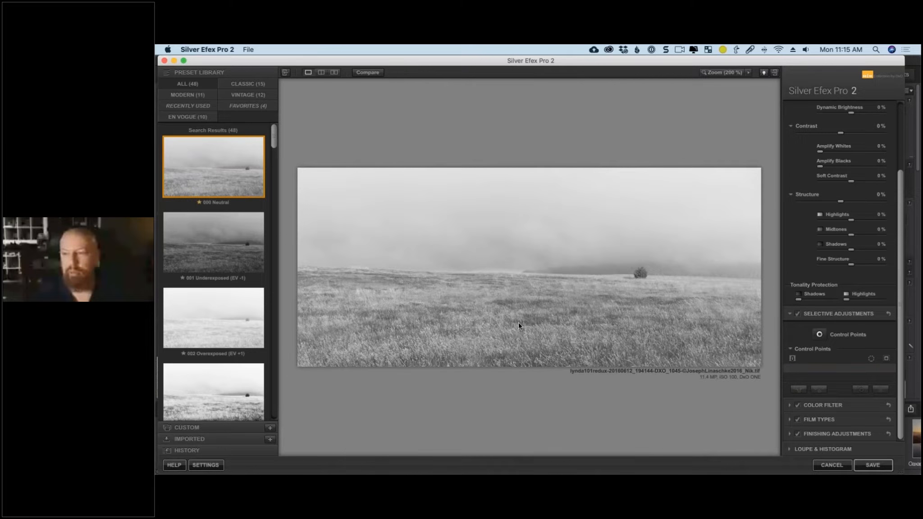
key(Delete)
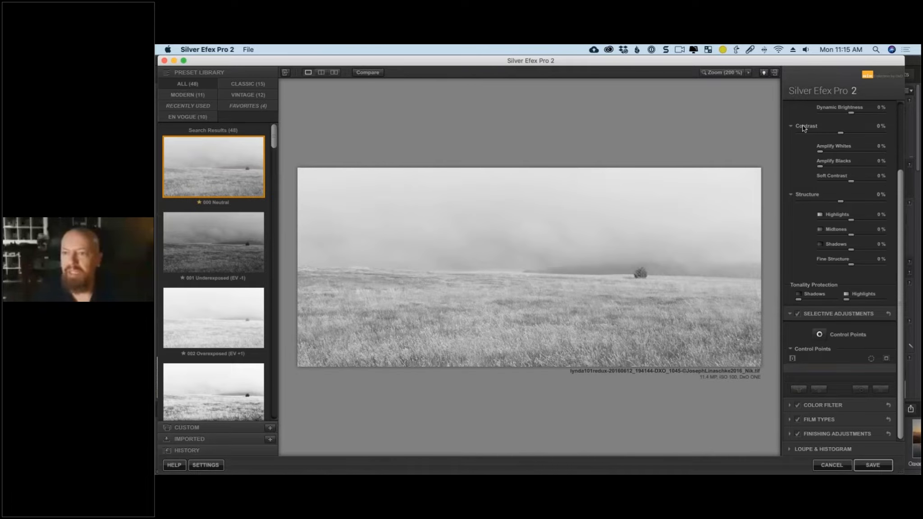
Collapse Global Adjustments and Selective Adjustments, and expand the Color Filter section.
scroll(802, 131, up, 3)
scroll(798, 133, up, 3)
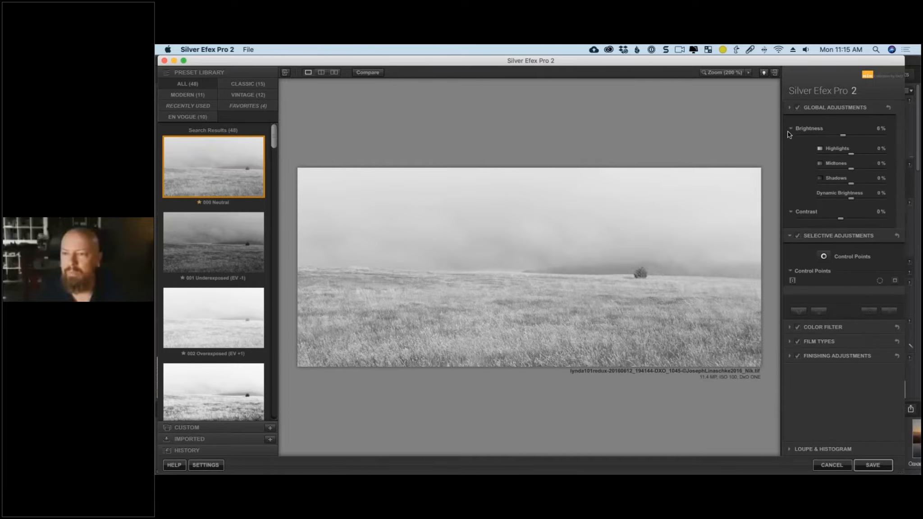
click(807, 108)
click(811, 122)
click(814, 136)
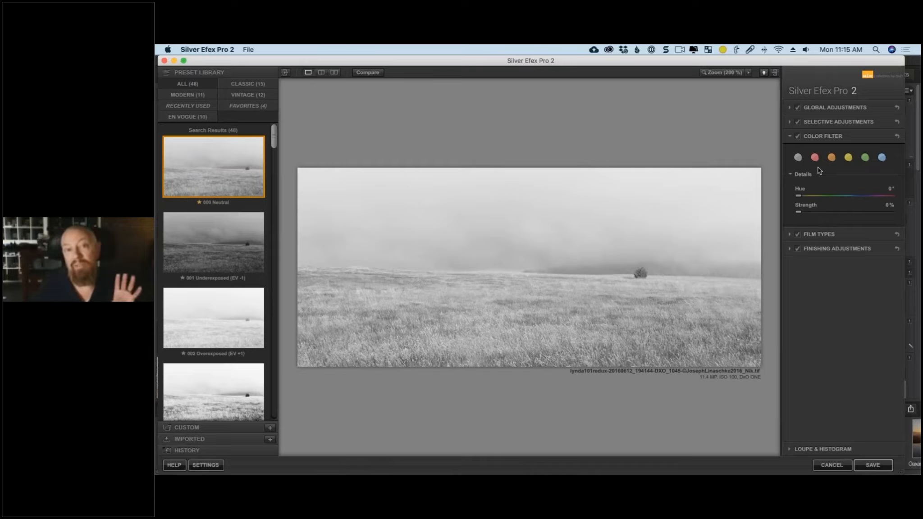
Try the red, green and blue color filters on the landscape, and return to the neutral filter.
click(815, 158)
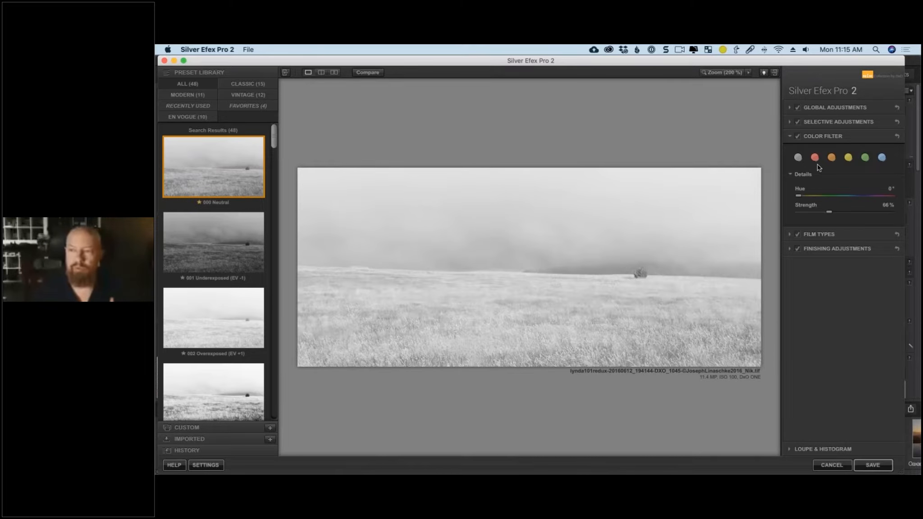
click(865, 157)
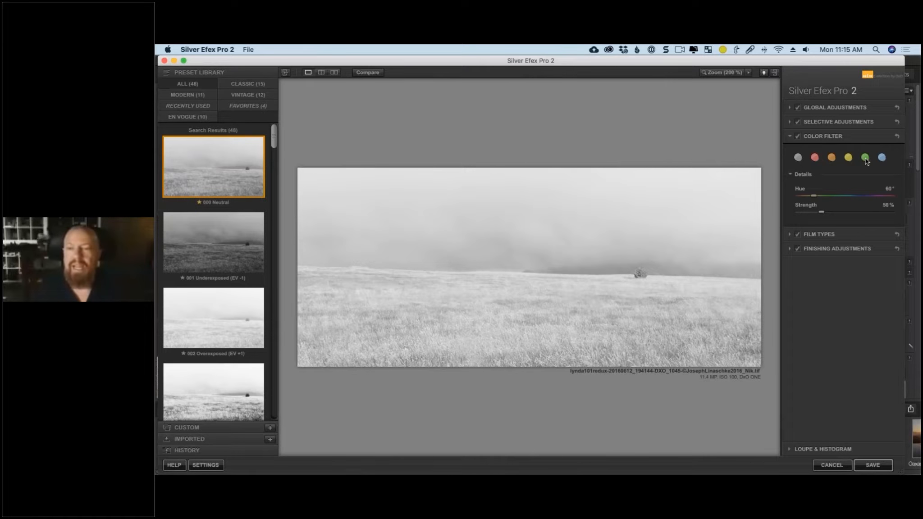
click(882, 158)
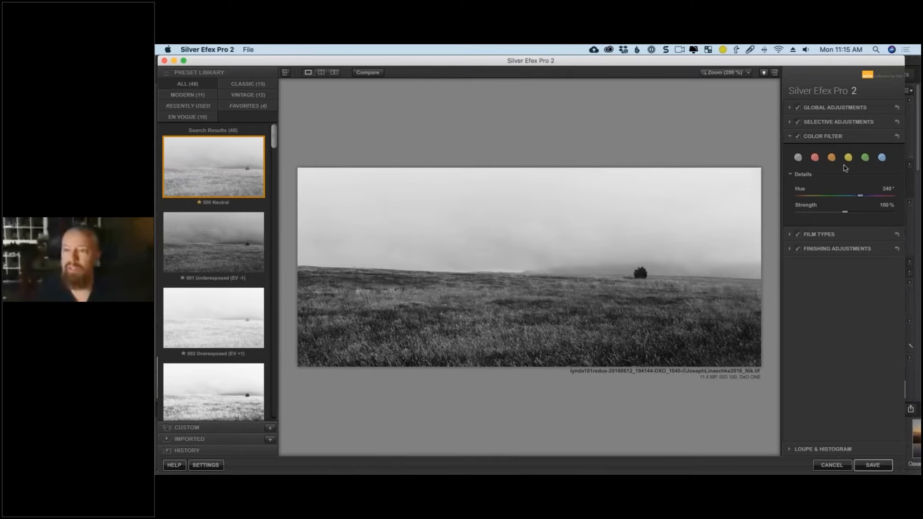
click(798, 158)
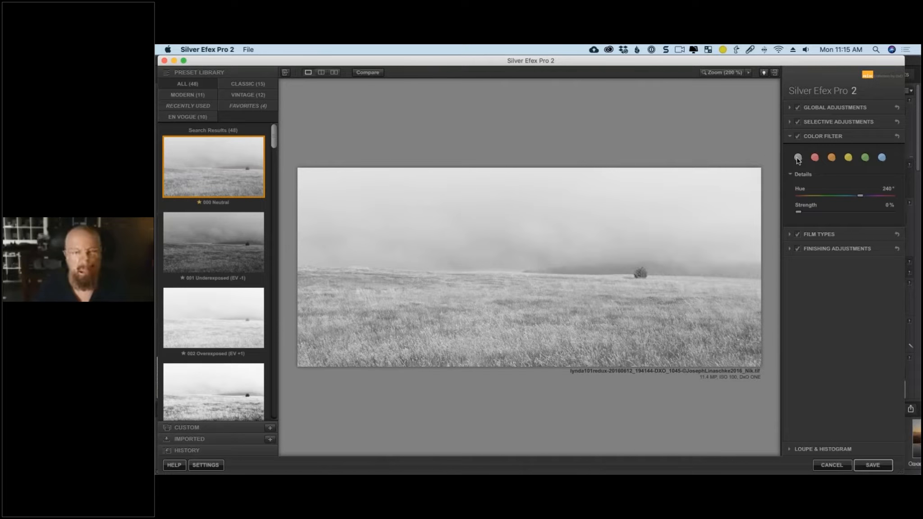
Collapse Color Filter, expand Film Types and apply the Kodak P3200 TMAX Pro film type.
click(790, 139)
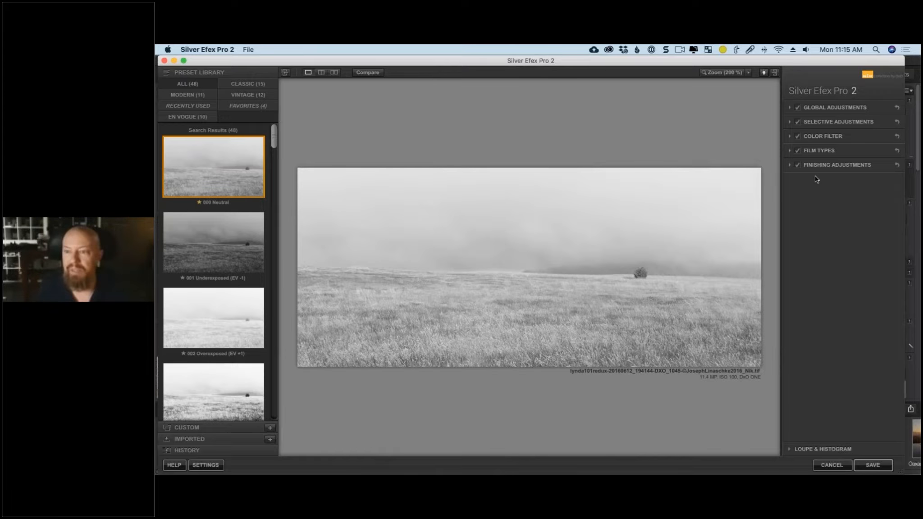
click(792, 153)
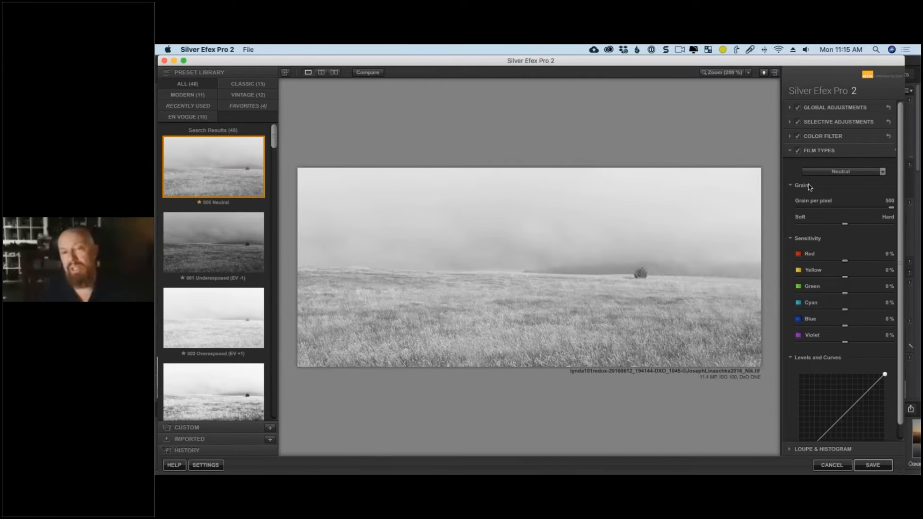
scroll(809, 184, down, 2)
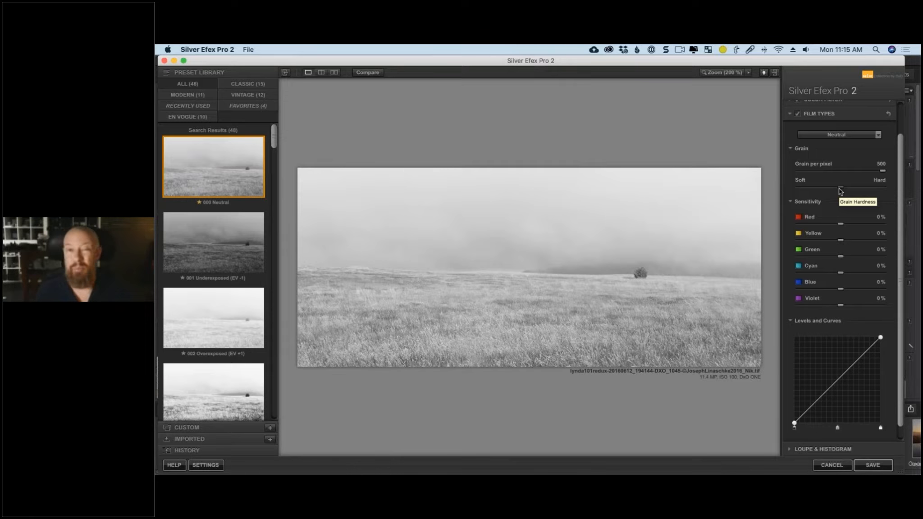
click(850, 137)
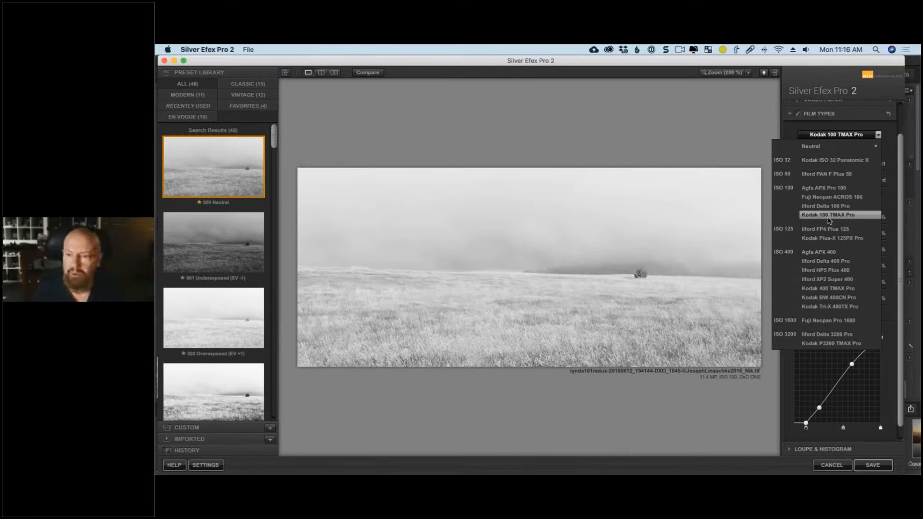
click(831, 343)
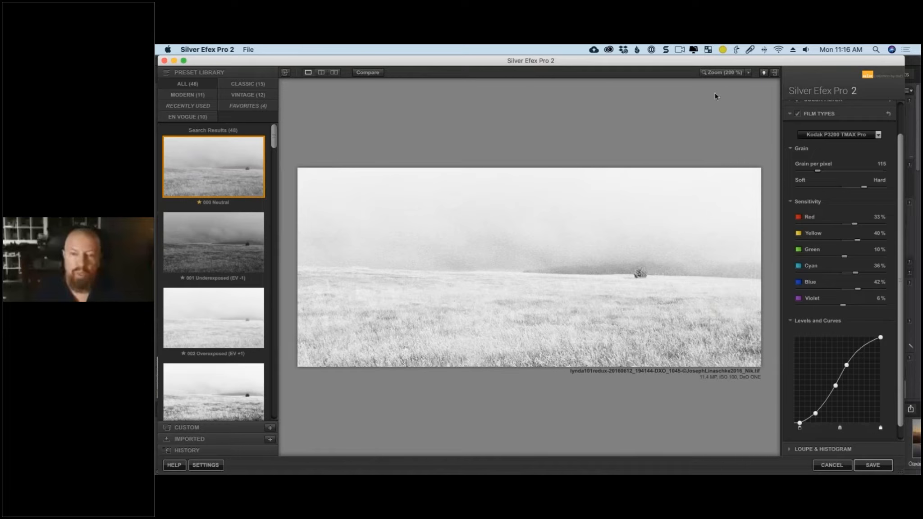
Zoom to 100% on the landscape near the tree and try Grain per pixel values of 1 and 241.
click(751, 73)
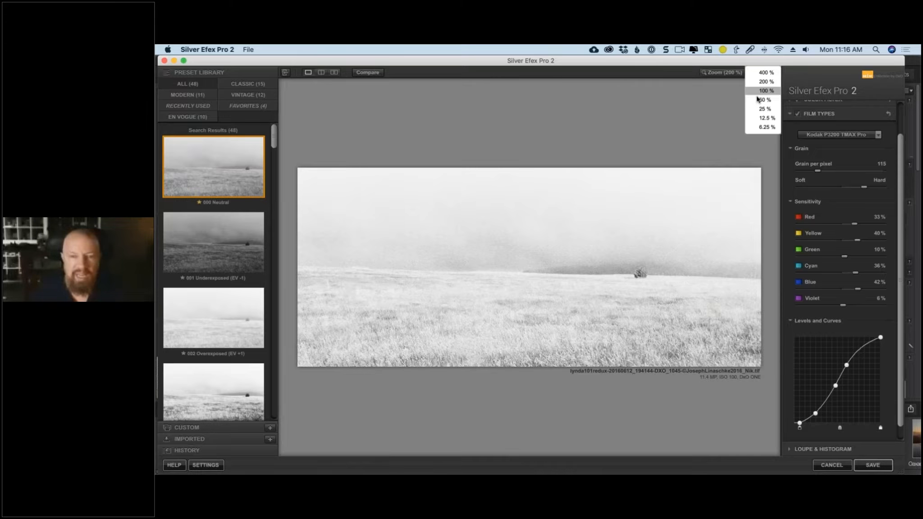
click(758, 94)
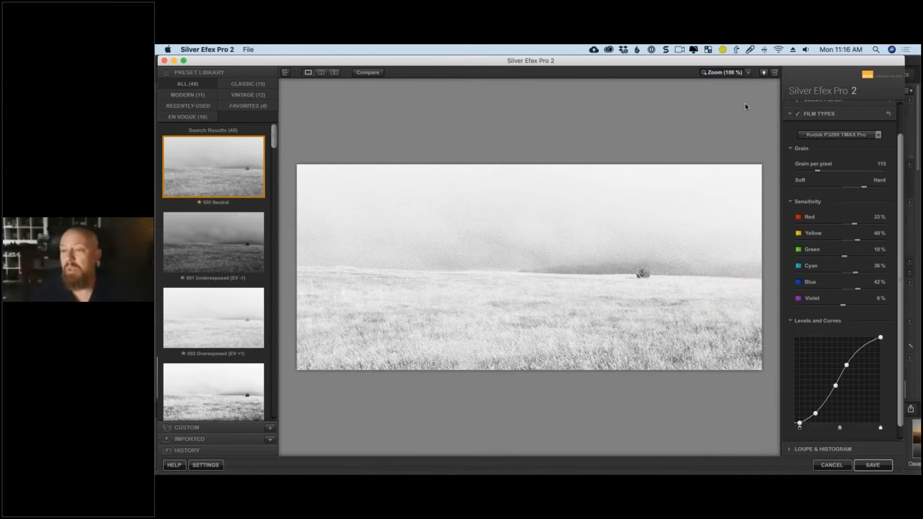
click(571, 242)
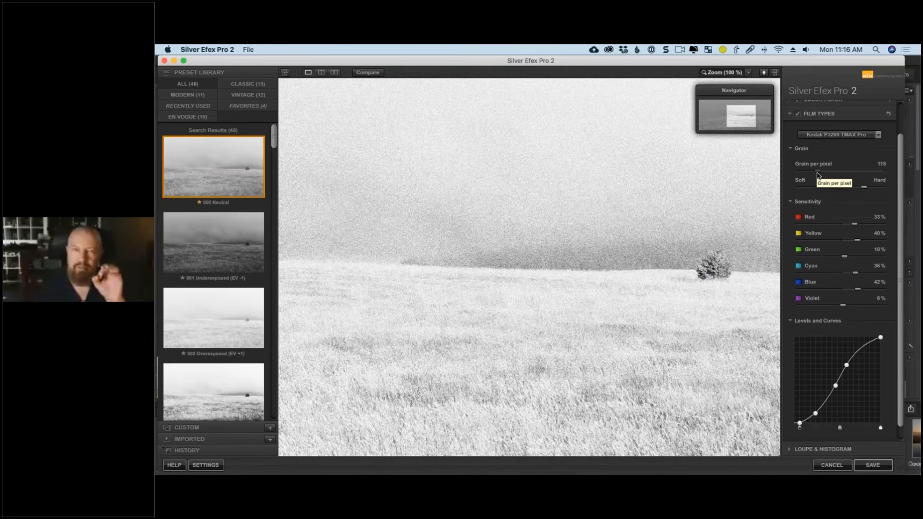
drag(818, 174, 783, 176)
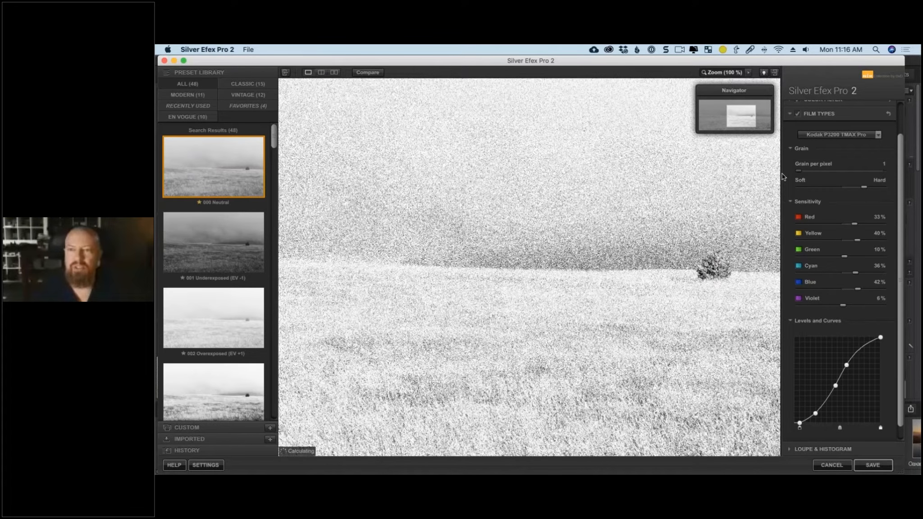
drag(783, 177, 840, 177)
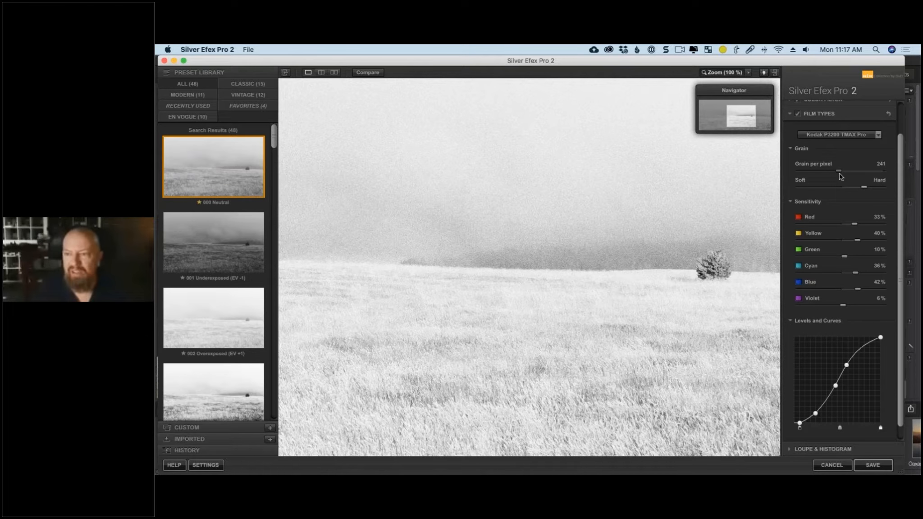
Raise Grain per pixel to 500 and fine-tune it to 489 while viewing the field at 400%.
drag(840, 176, 747, 89)
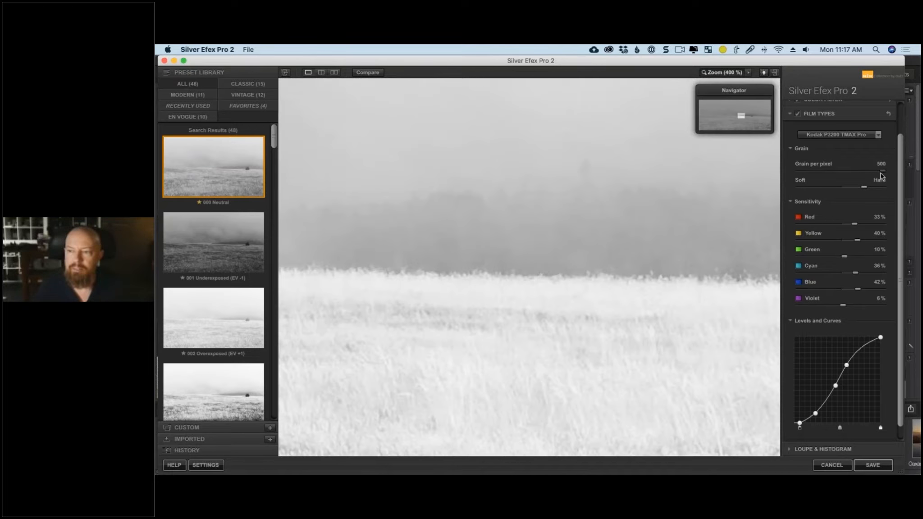
drag(882, 176, 881, 176)
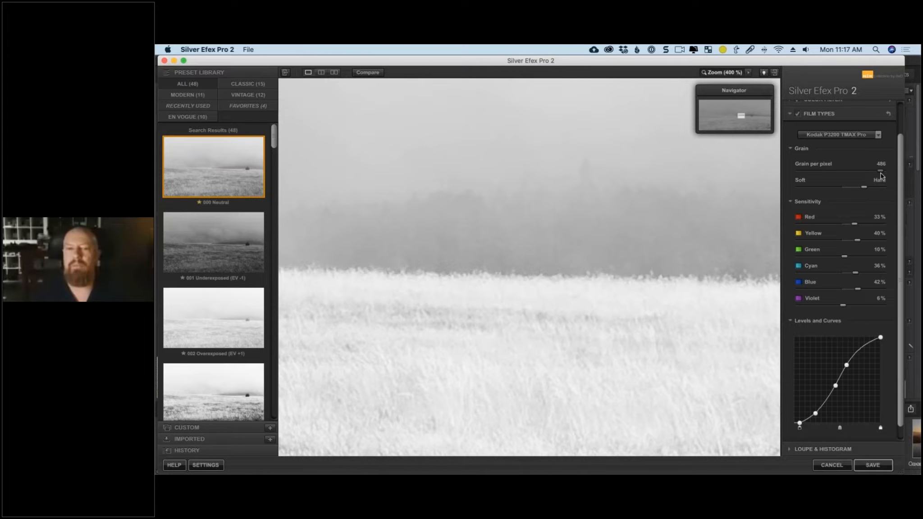
drag(881, 176, 881, 175)
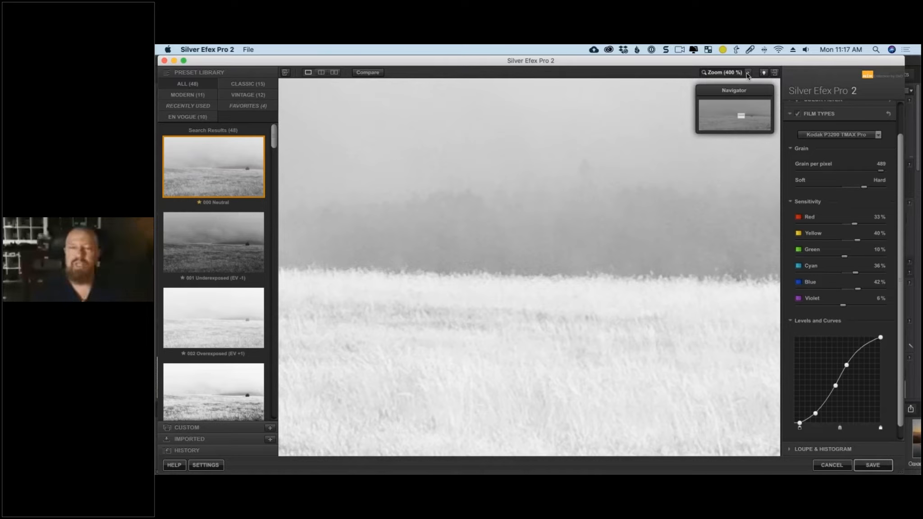
Return to 100% zoom and lower Grain per pixel in stages through 411 and 313 to 204.
click(748, 73)
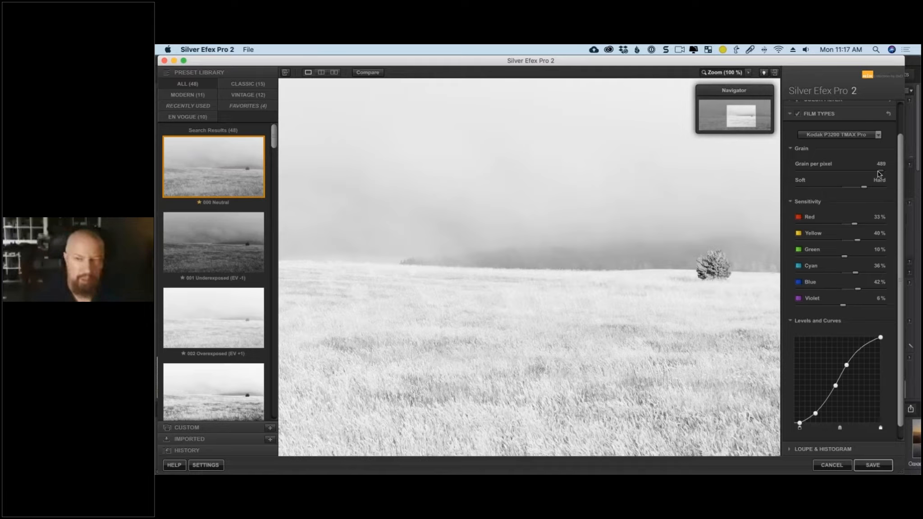
drag(878, 175, 869, 175)
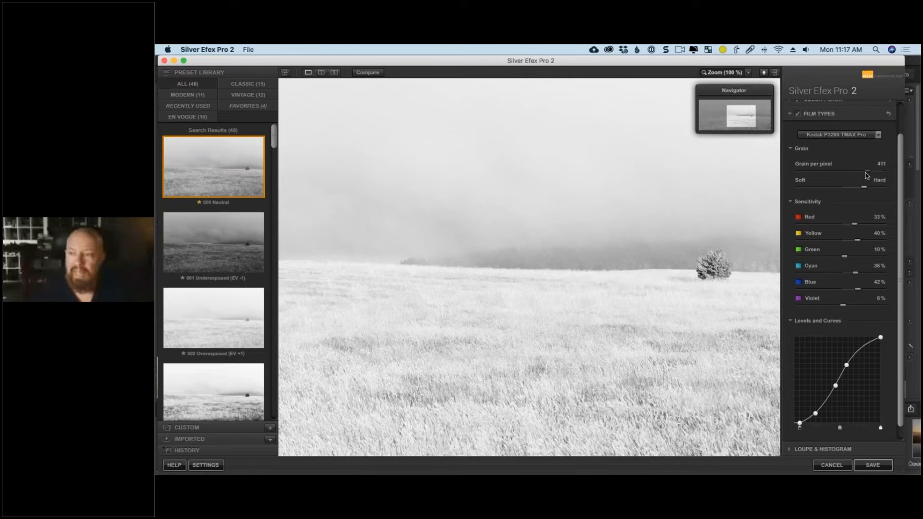
drag(866, 175, 867, 176)
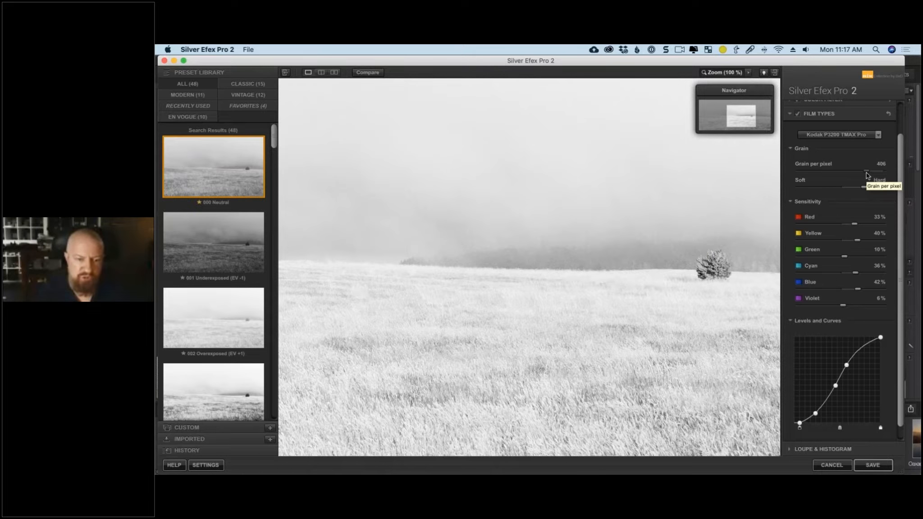
drag(867, 176, 843, 176)
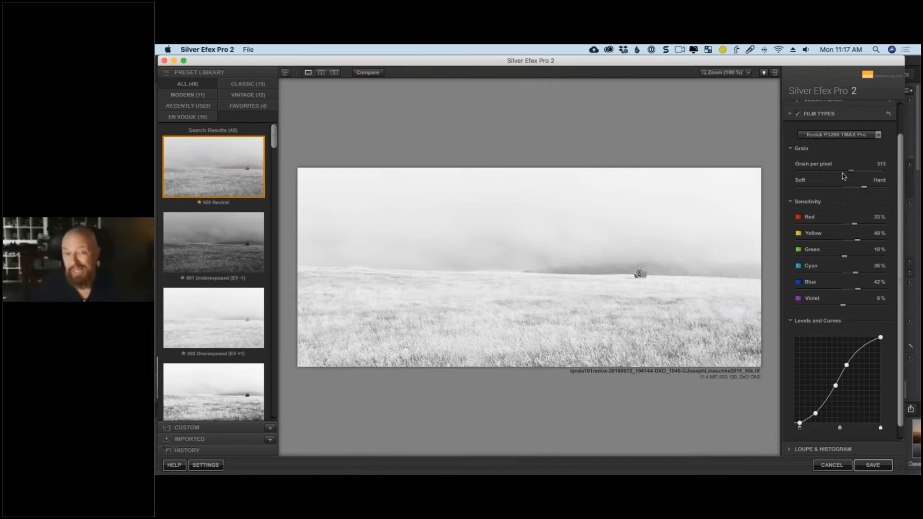
drag(844, 176, 826, 177)
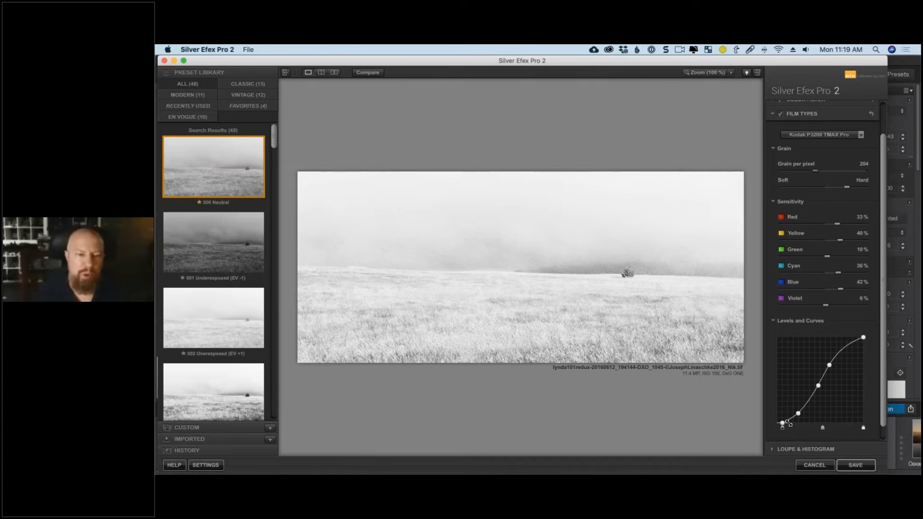
Resize the Silver Efex Pro 2 window and set Grain per pixel to 51.
drag(788, 424, 626, 382)
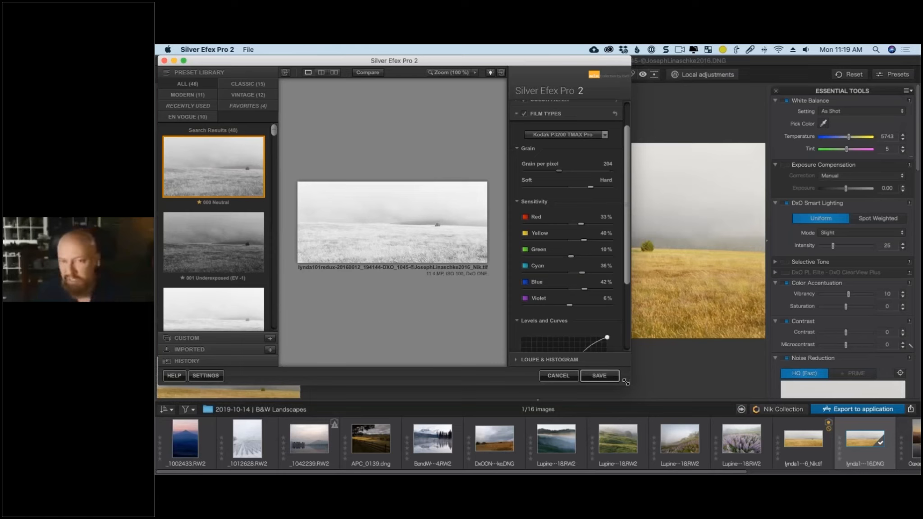
drag(559, 171, 542, 171)
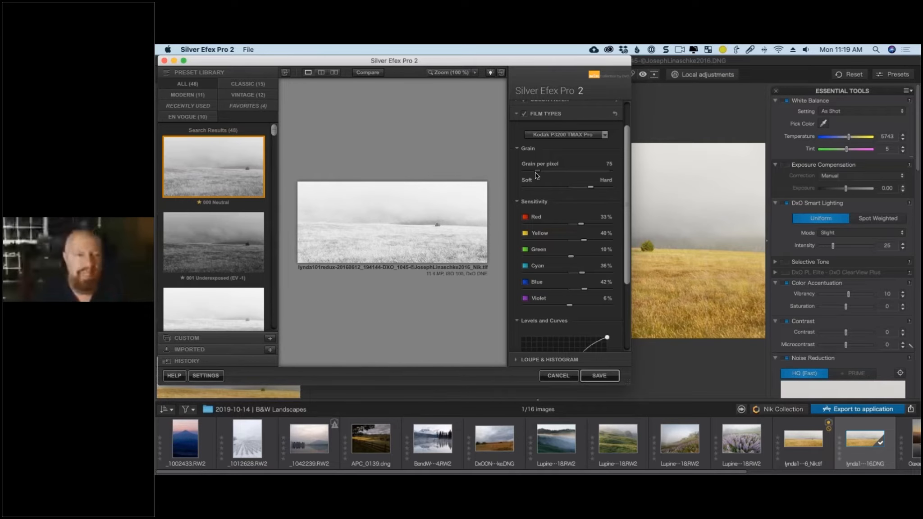
drag(537, 171, 534, 171)
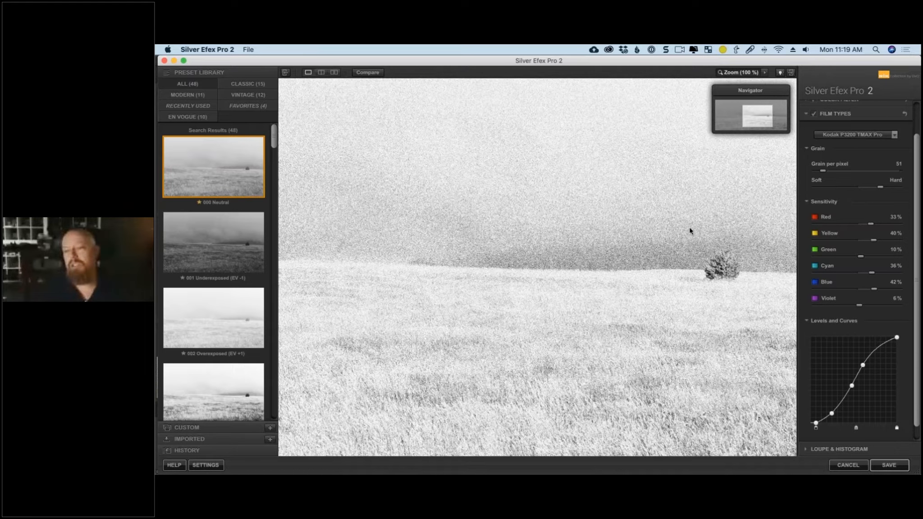
drag(921, 218, 891, 216)
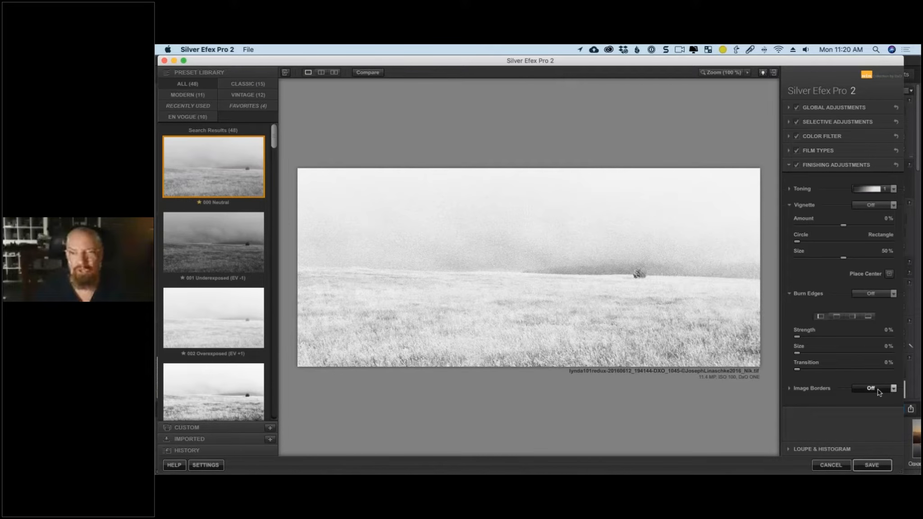
Preview image border Type 6 on the landscape and leave the image borders off.
click(879, 392)
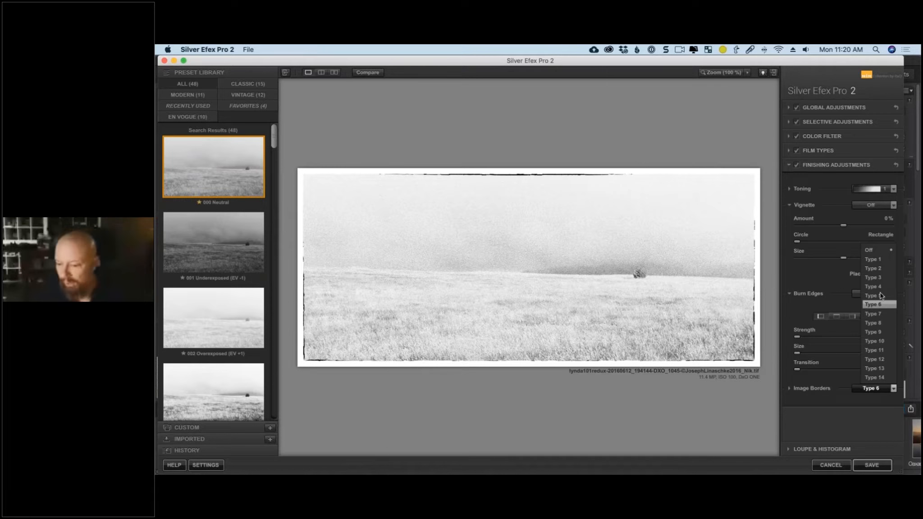
click(340, 234)
Expand Loupe & Histogram, switch from the histogram to the loupe, and check the Zone 10 area.
click(788, 449)
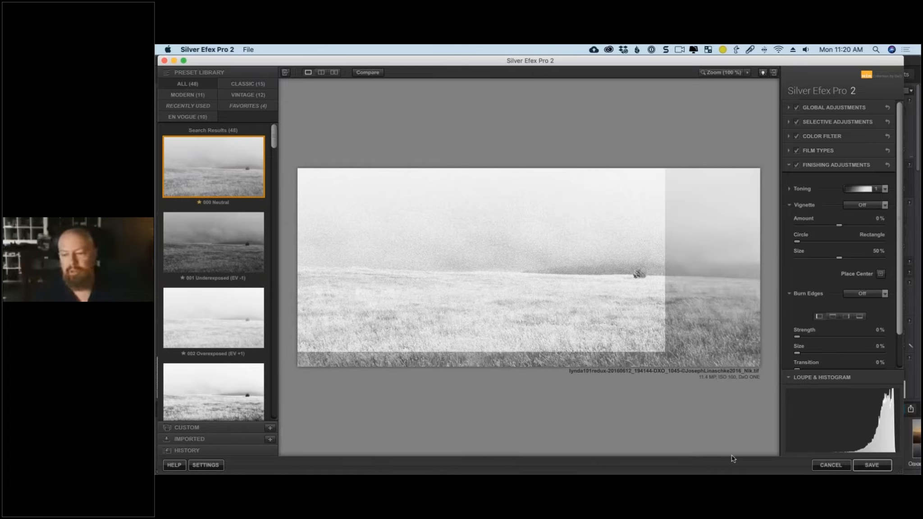
click(794, 388)
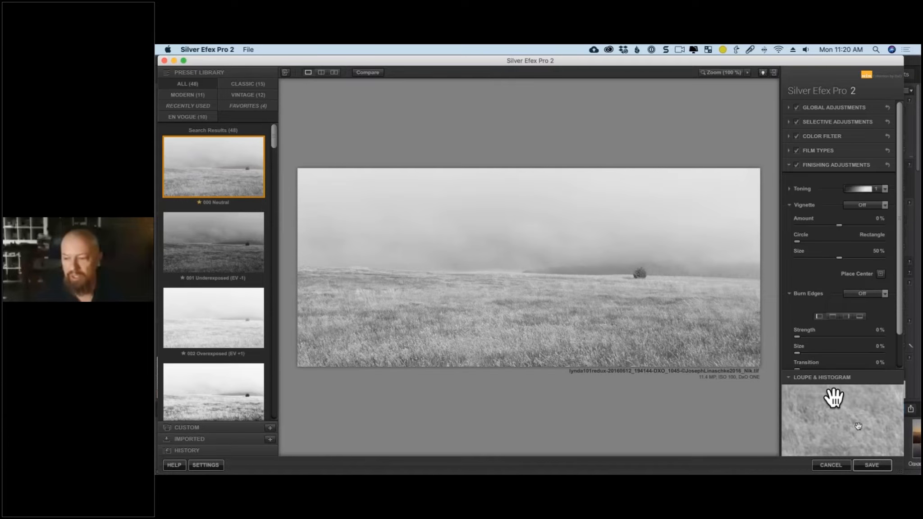
mouse_move(893, 453)
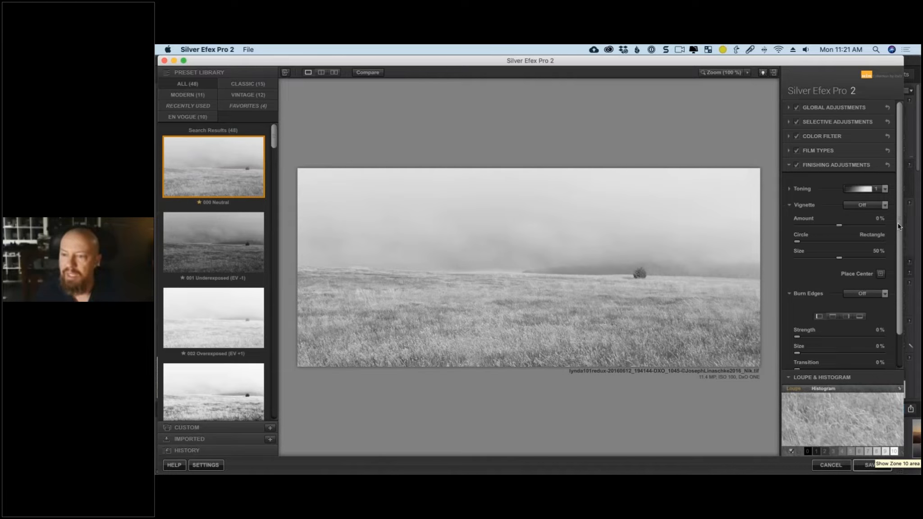
Switch to Dropbox and quit it to stop its background syncing.
key(super+Tab)
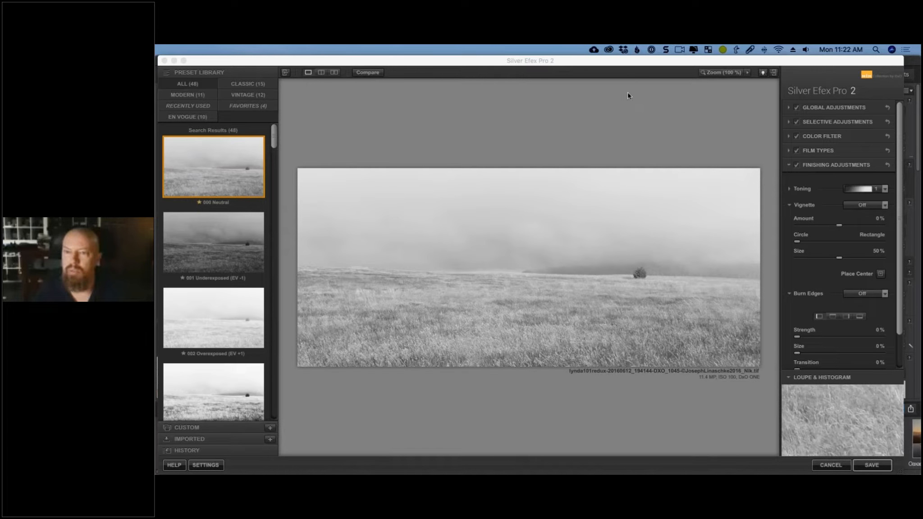
click(624, 51)
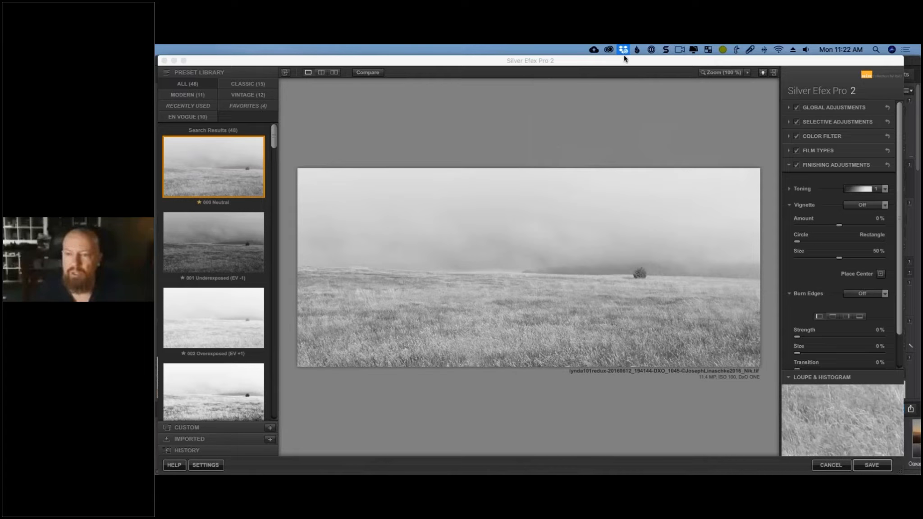
click(704, 77)
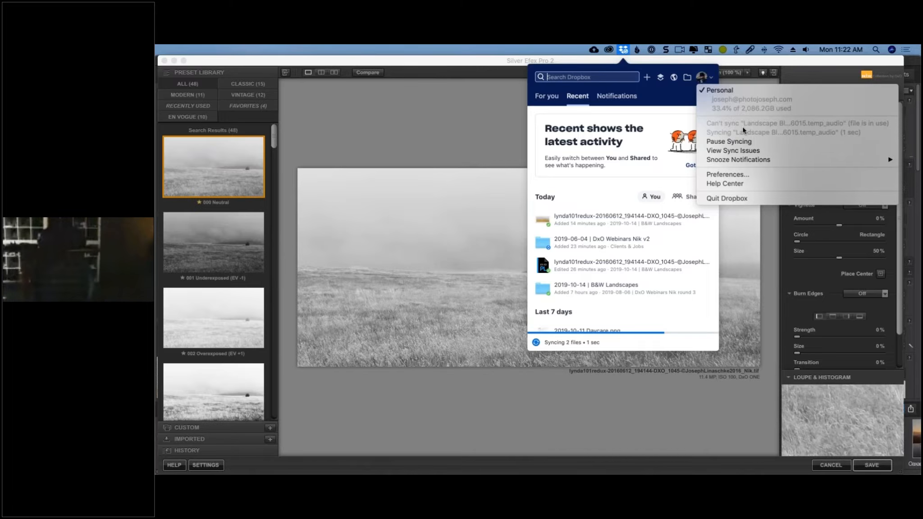
click(726, 198)
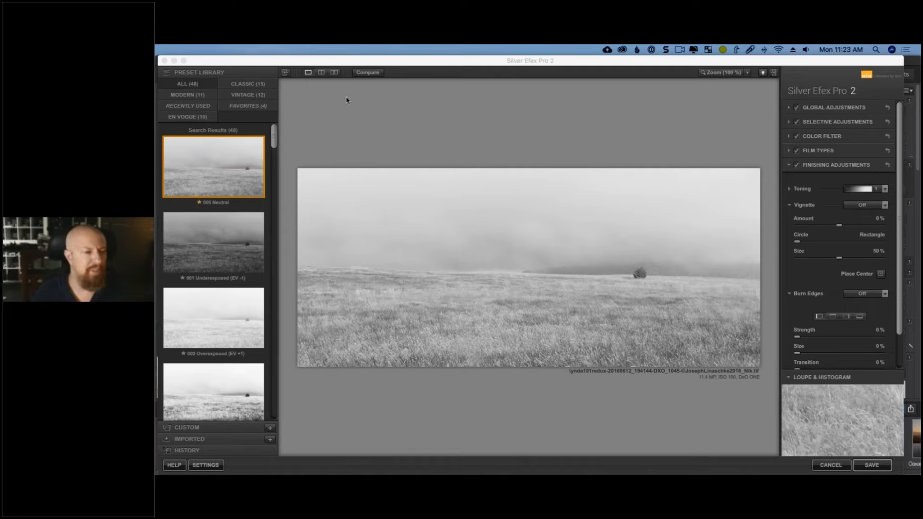
Browse the preset library down to 047 Sun Bleached and return to the first preset, 000 Neutral.
click(272, 160)
drag(271, 163, 266, 327)
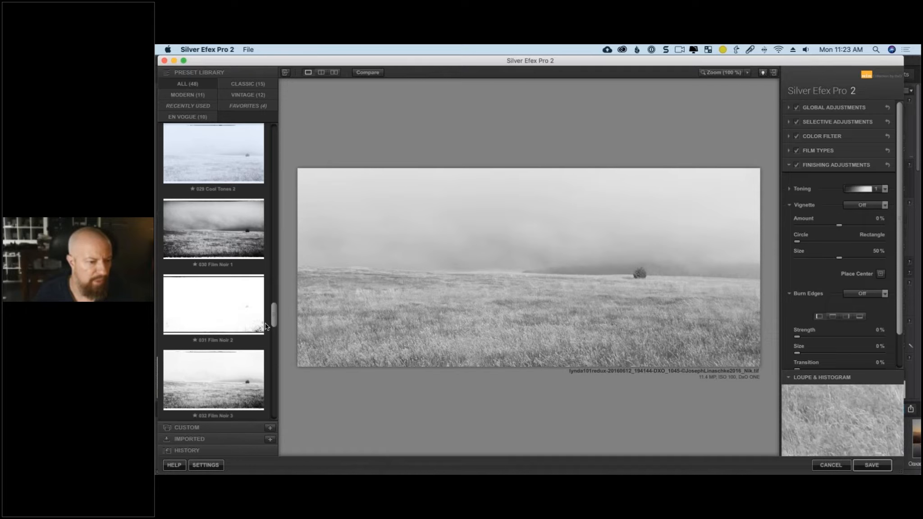
drag(266, 323, 261, 417)
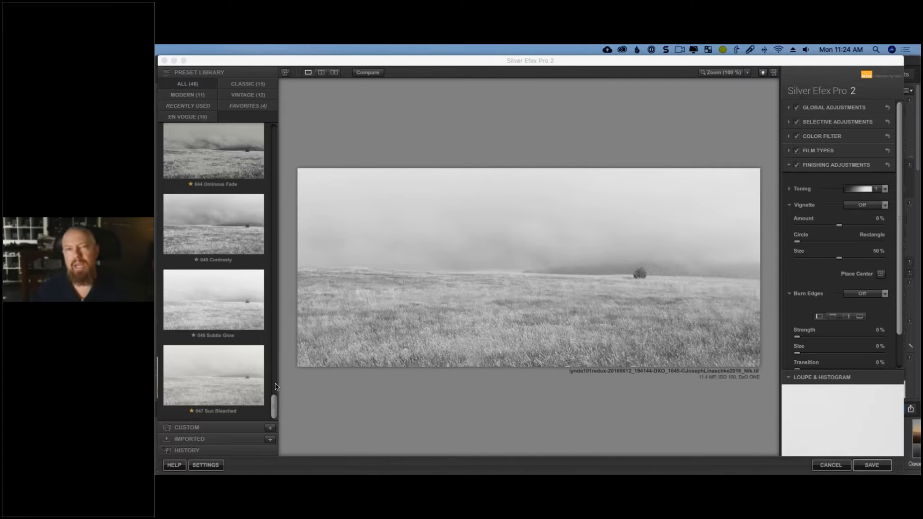
click(280, 296)
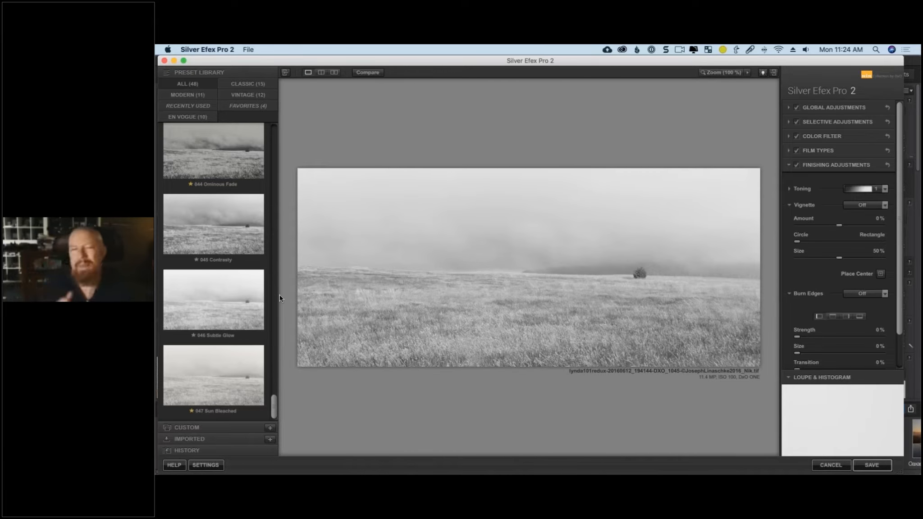
scroll(224, 157, up, 20)
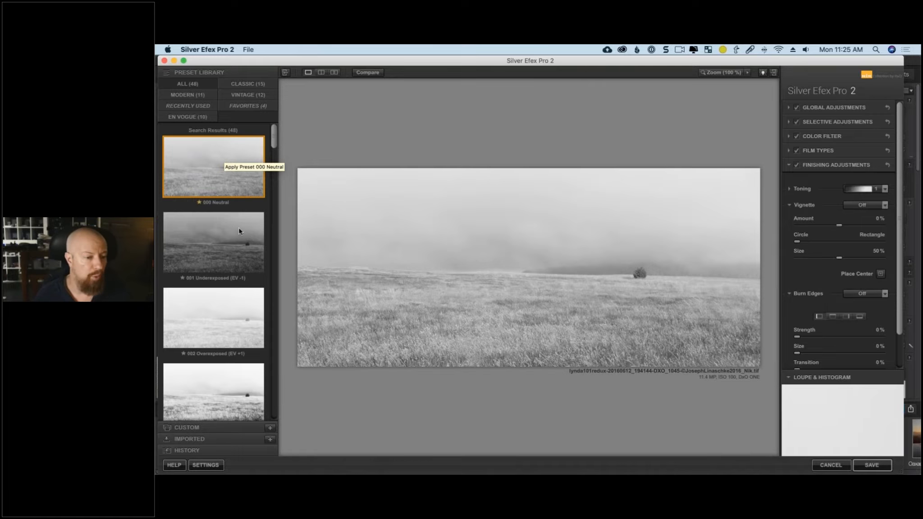
Try presets 001 Underexposed (EV -1) and 002 Overexposed (EV +1), and apply 003 High Contrast (harsh).
click(237, 239)
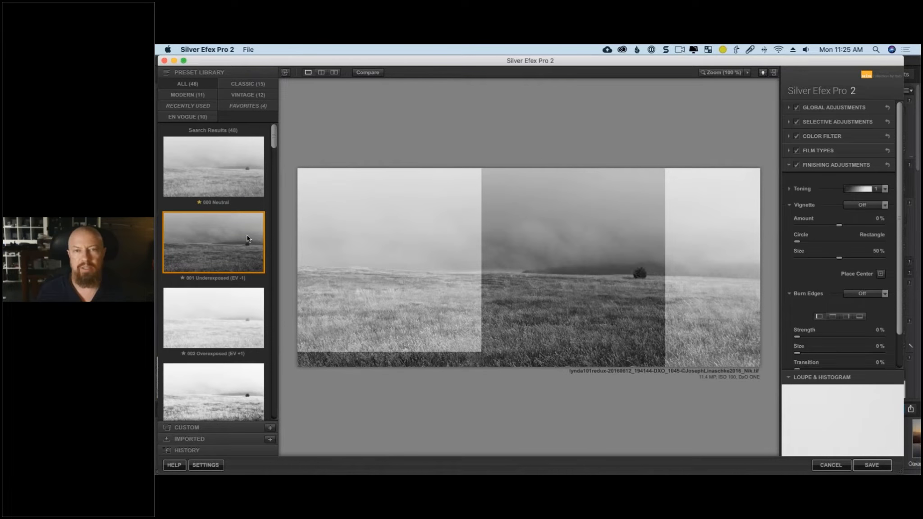
scroll(225, 243, down, 1)
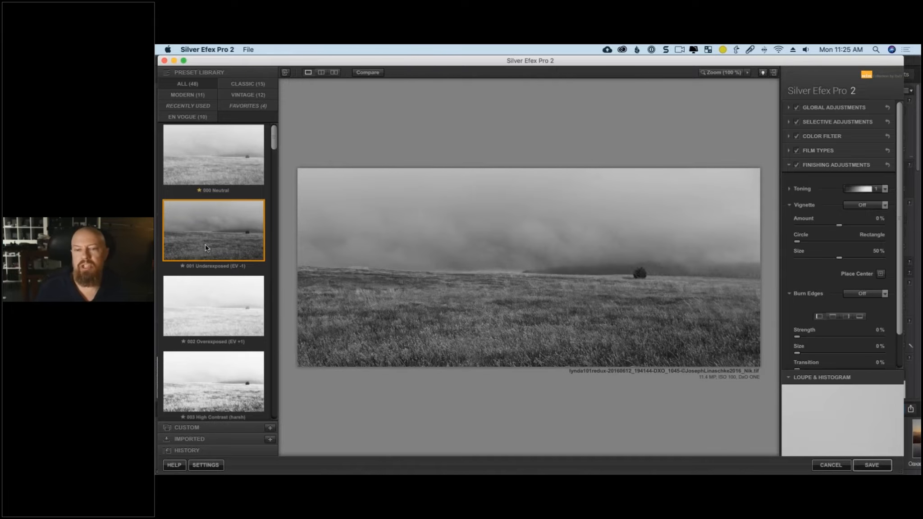
scroll(206, 248, down, 4)
click(205, 248)
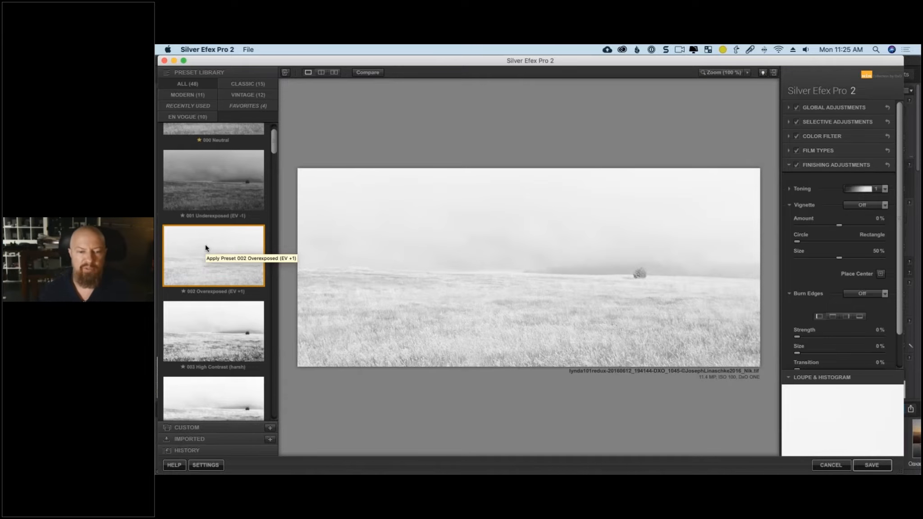
key(Down)
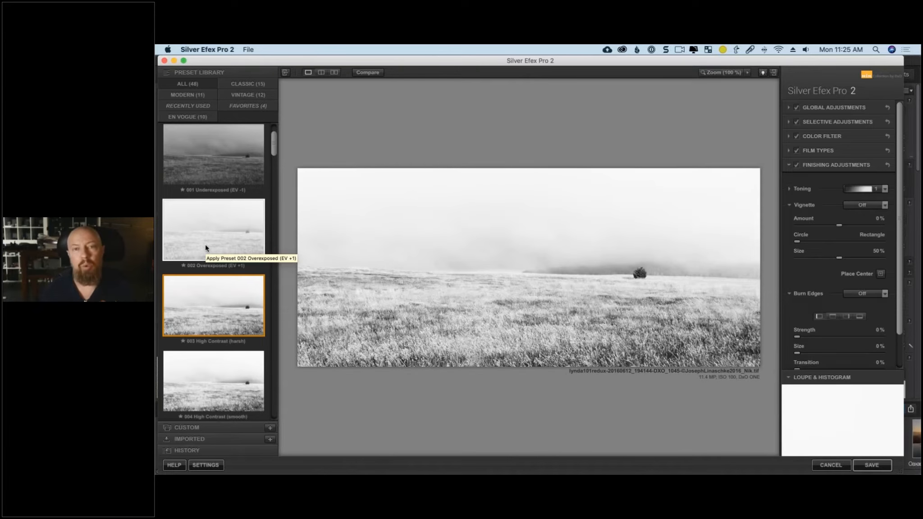
Compare the High Contrast (harsh) version with the original image.
click(368, 72)
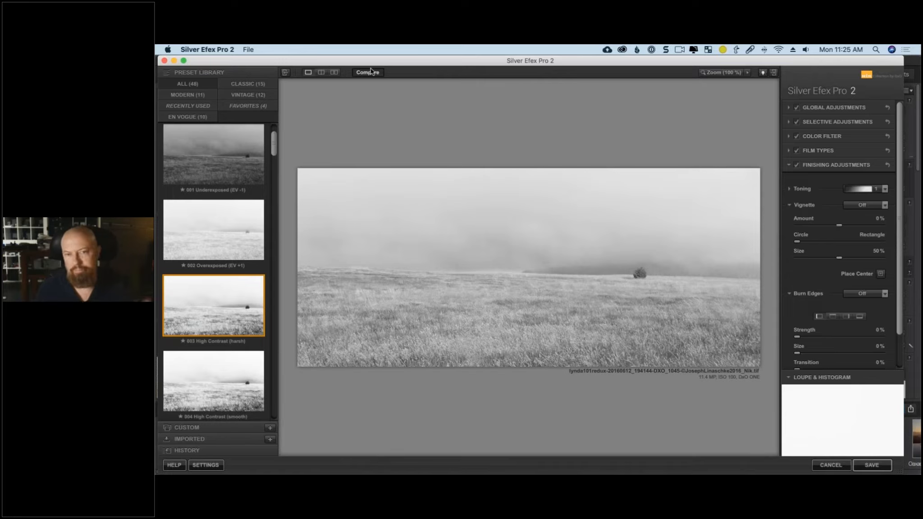
click(370, 71)
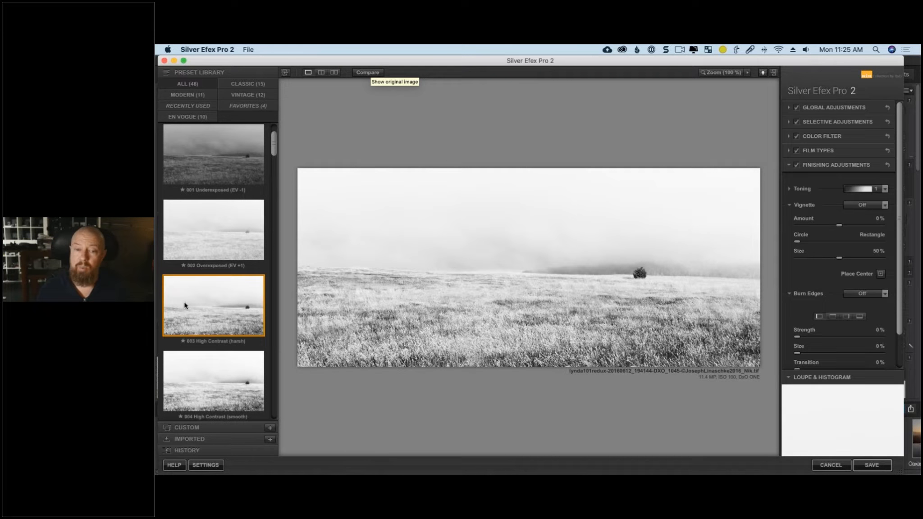
Try the presets in order from 004 High Contrast (smooth) through the High Structure and High Key looks to 010 Low Key 2.
key(Down)
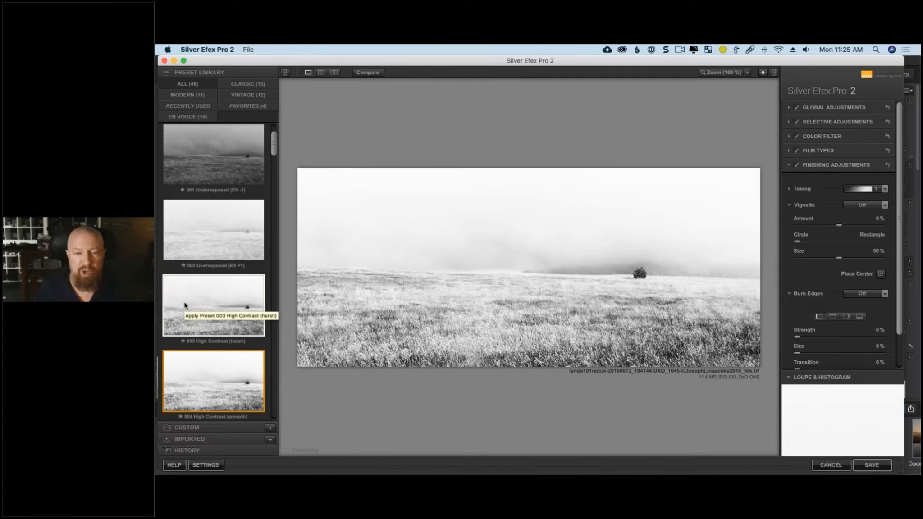
key(Down)
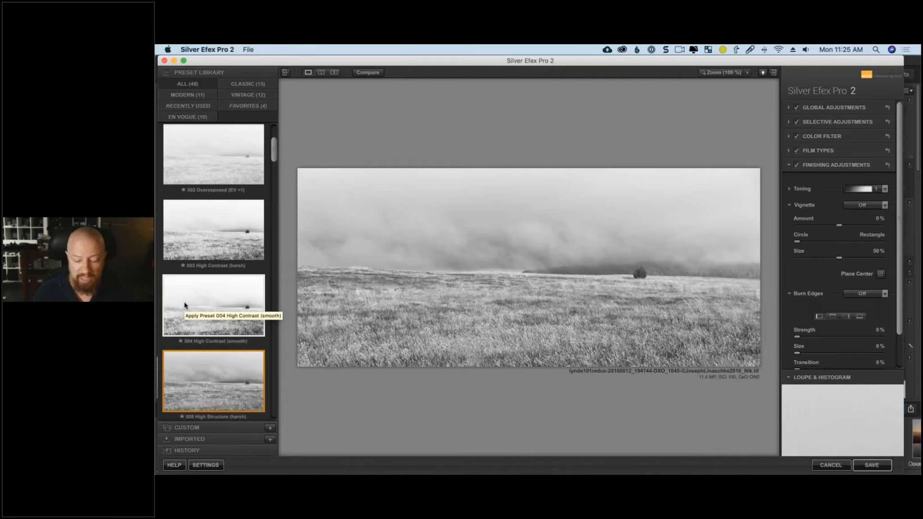
key(Down)
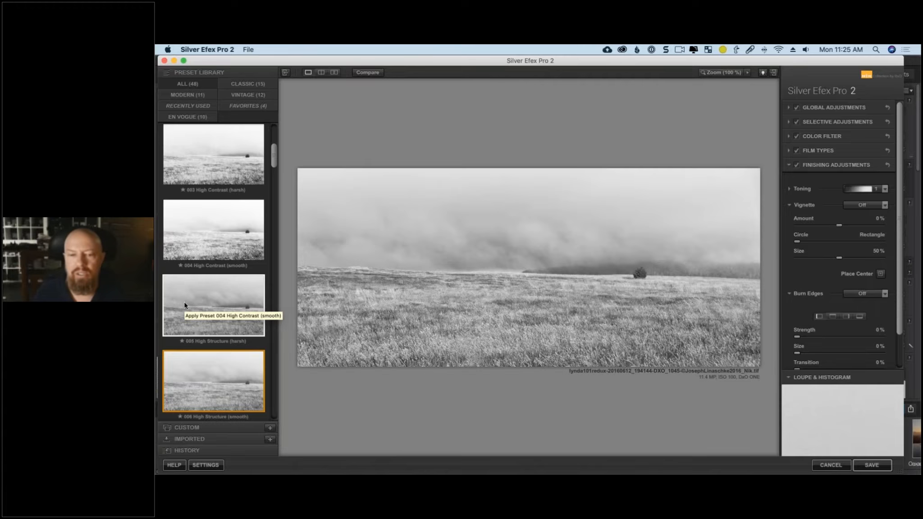
key(Down)
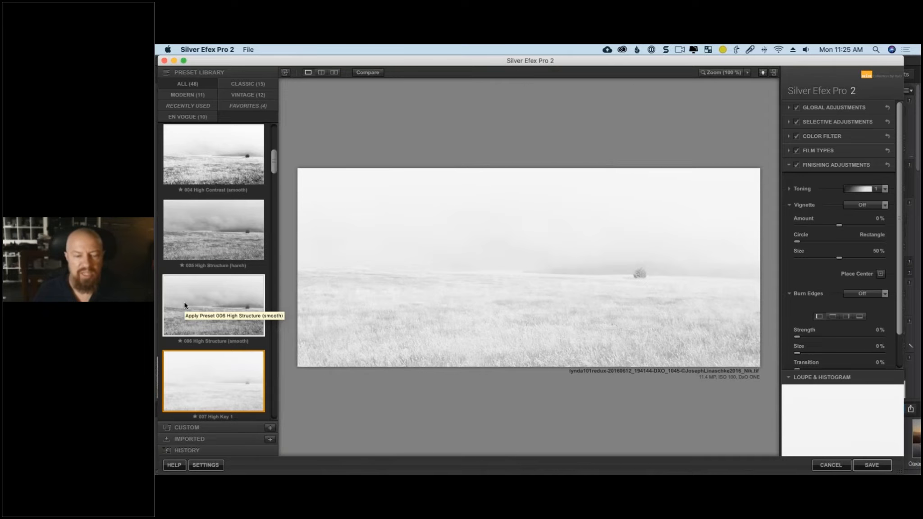
key(Down)
key(Down)
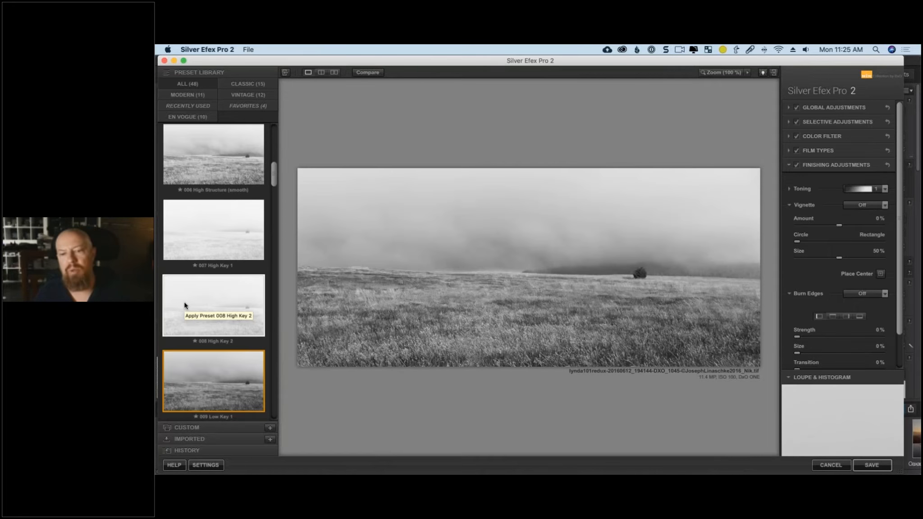
key(Down)
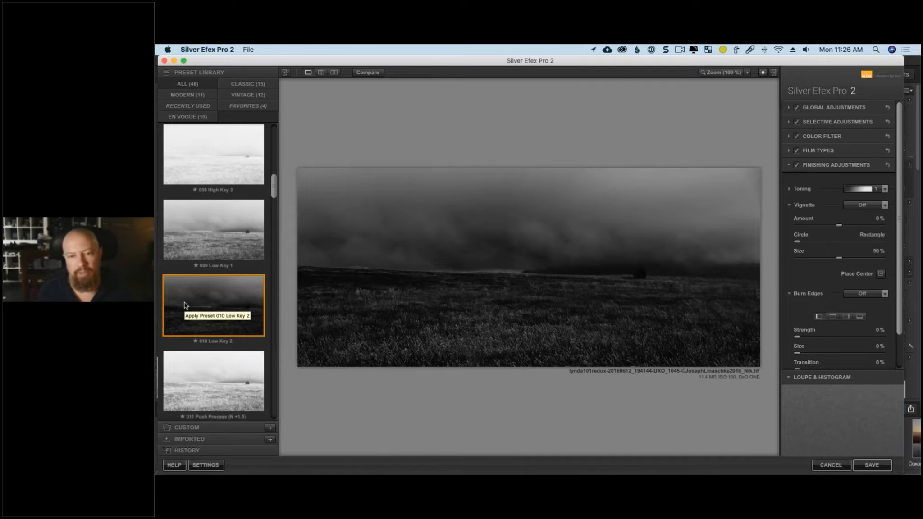
Step through the Push Process and Grad ND presets and apply 015 Full Dynamic (harsh).
key(Down)
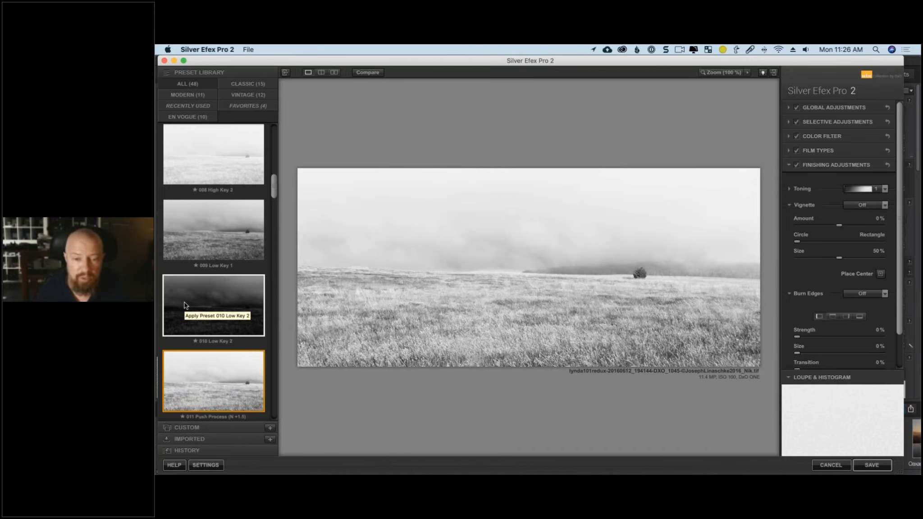
key(Down)
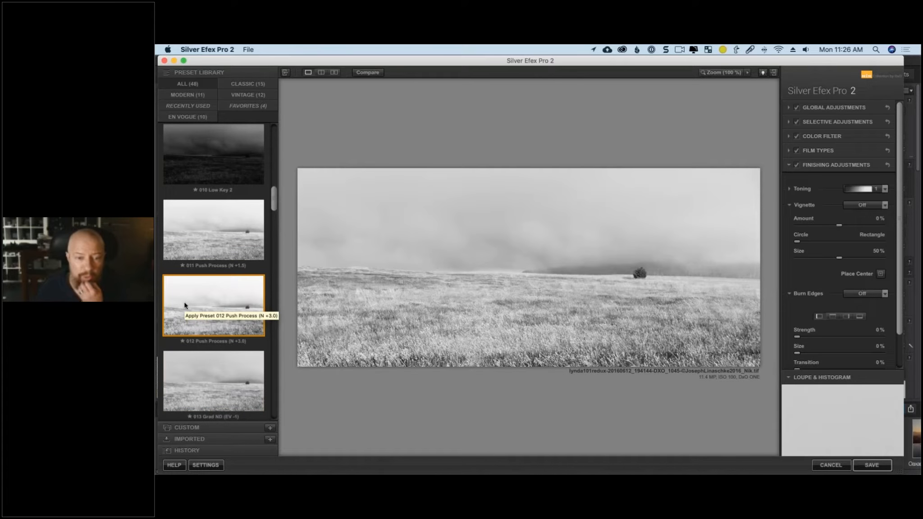
key(Down)
key(Down)
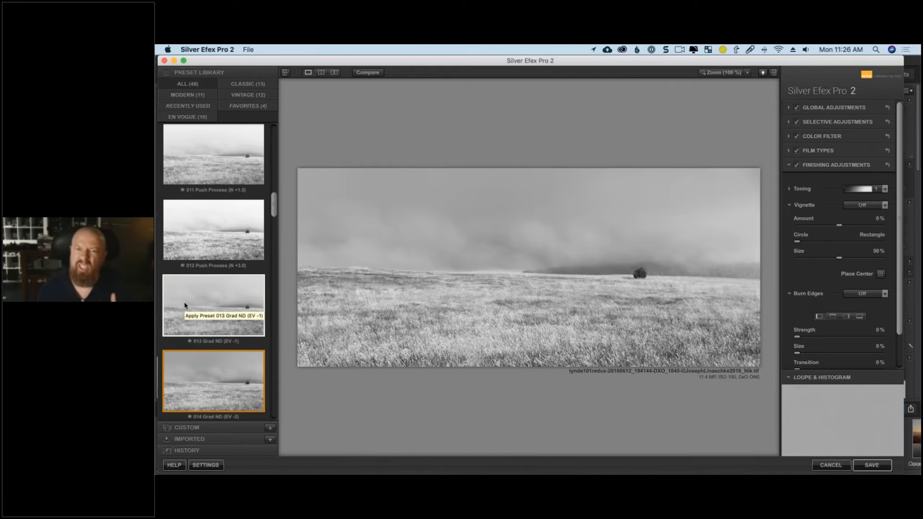
key(Down)
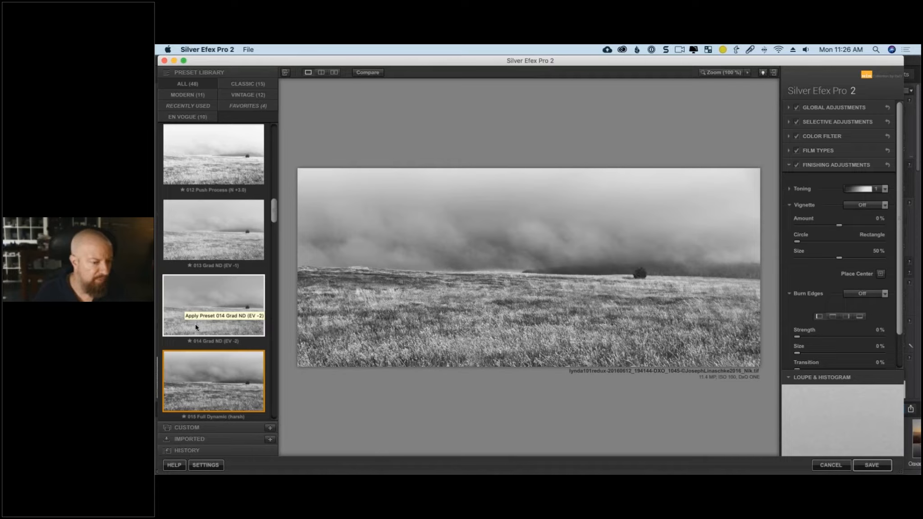
Try presets 016 Full Dynamic (smooth) and 017 Full Spectrum, then return to 015 Full Dynamic (harsh) and mark it as a favorite.
scroll(199, 328, down, 1)
scroll(200, 327, down, 8)
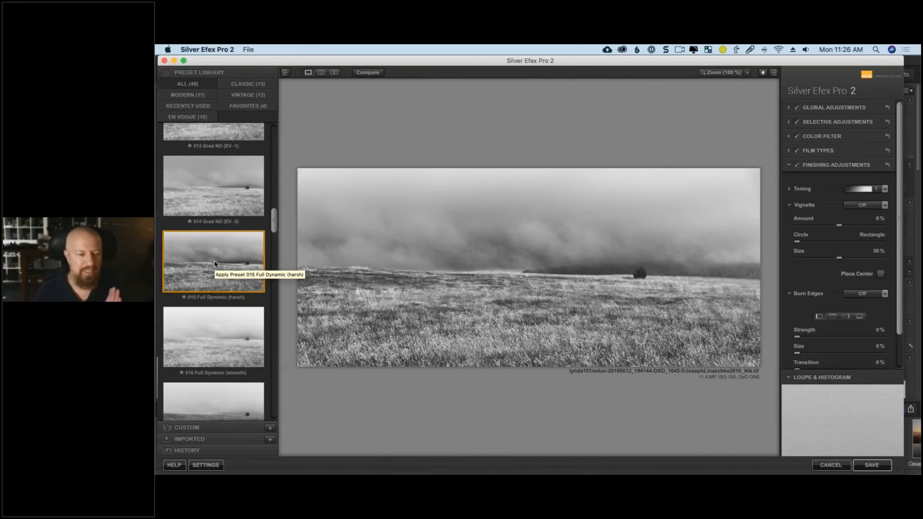
key(Down)
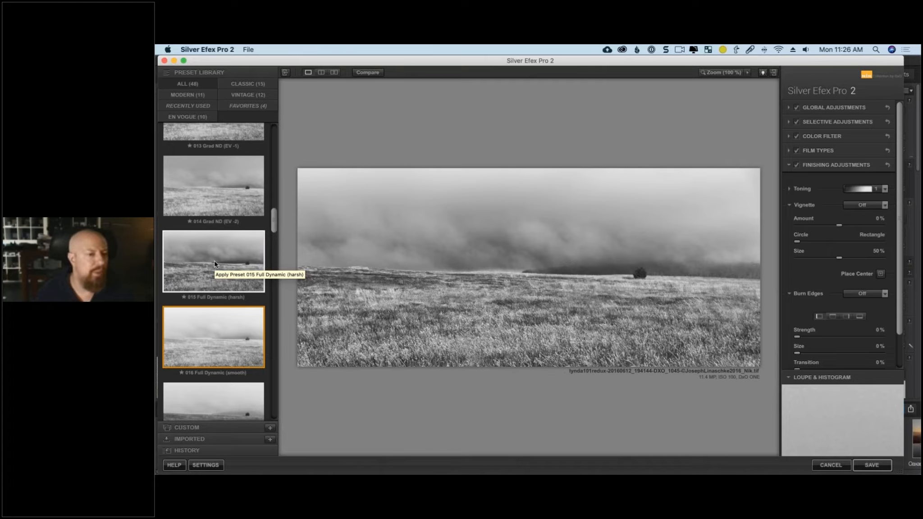
key(Down)
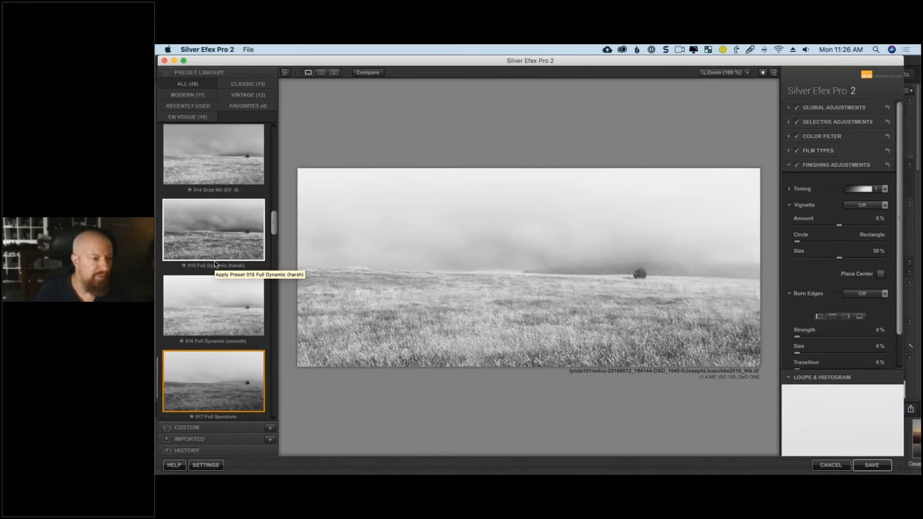
key(Up)
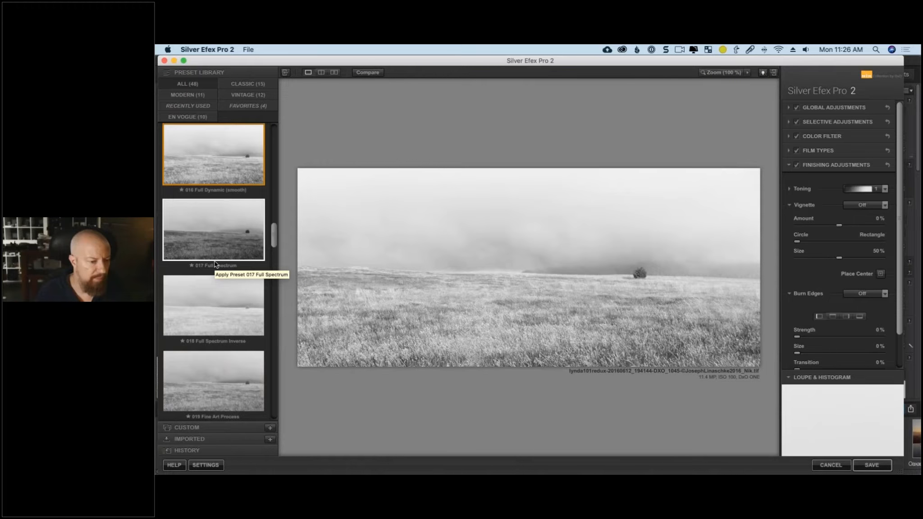
key(Up)
click(184, 363)
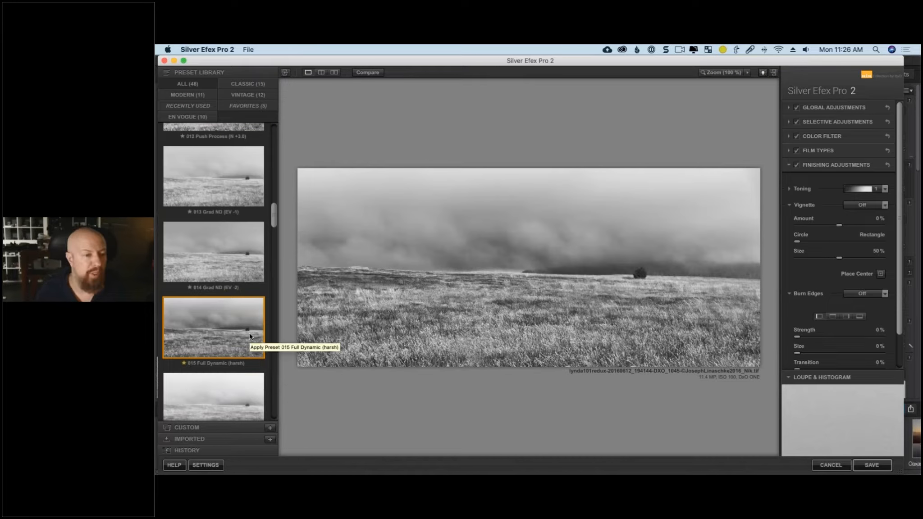
Try presets from 019 Fine Art Process through 023 Wet Rocks and onward, and return to 015 Full Dynamic (harsh).
scroll(239, 251, down, 5)
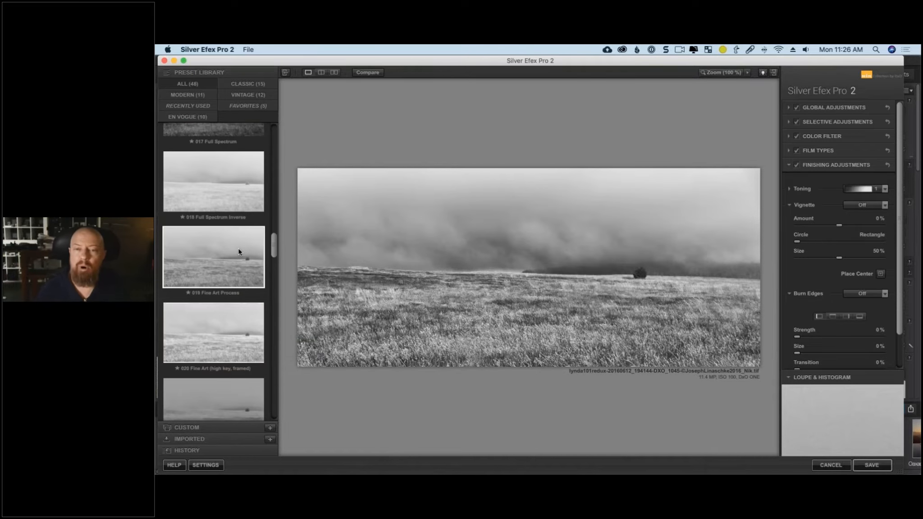
click(238, 251)
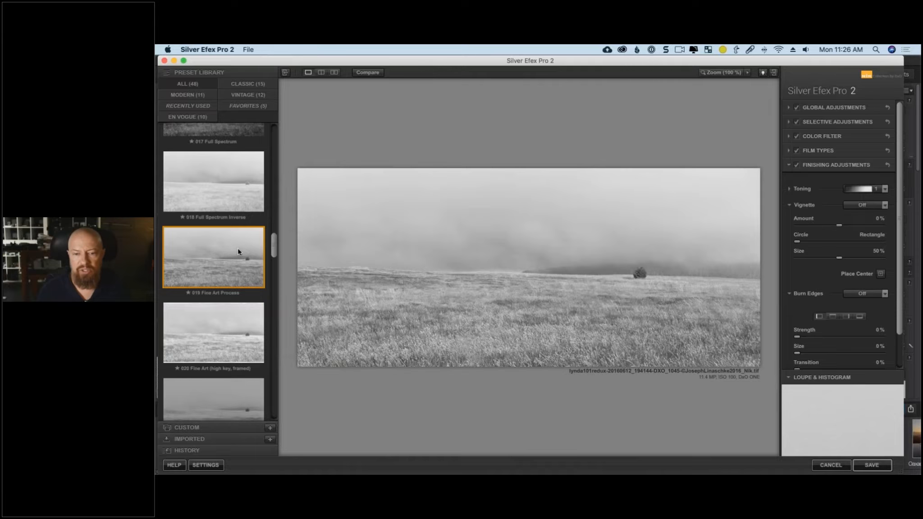
key(Down)
key(Down)
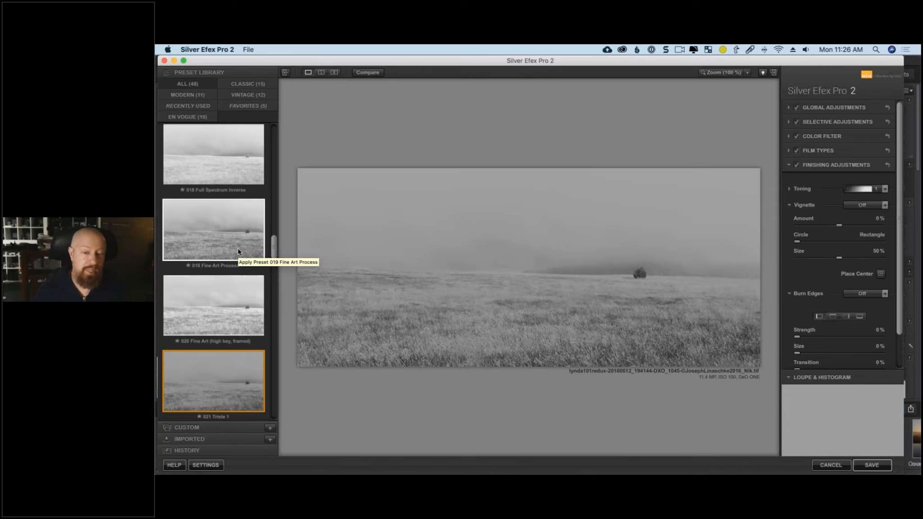
key(Down)
key(Down)
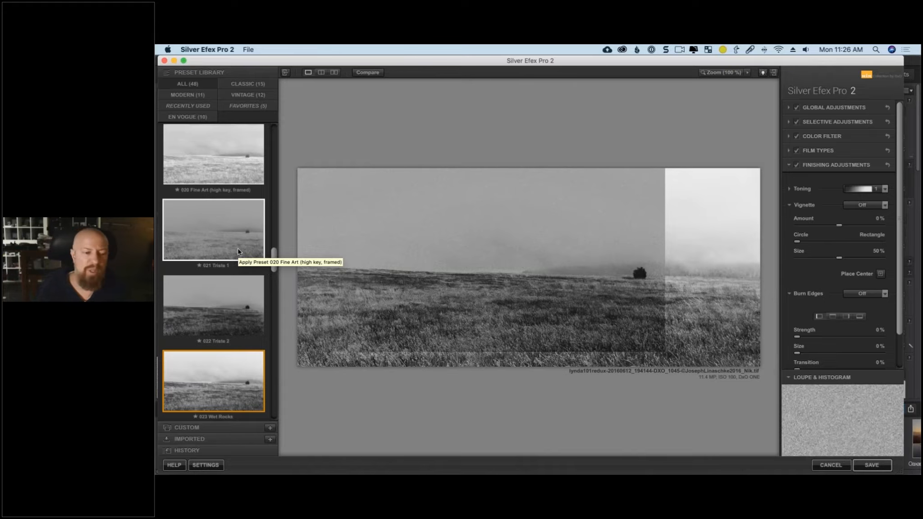
key(Up)
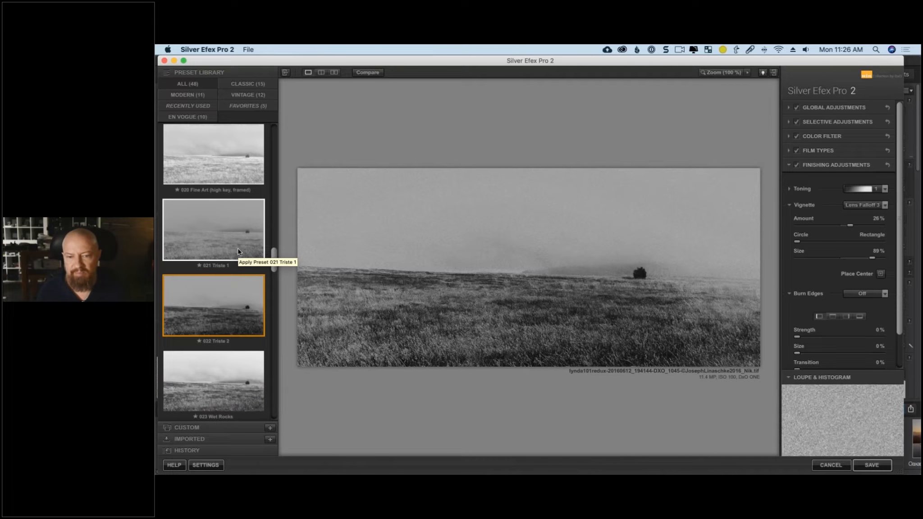
key(Down)
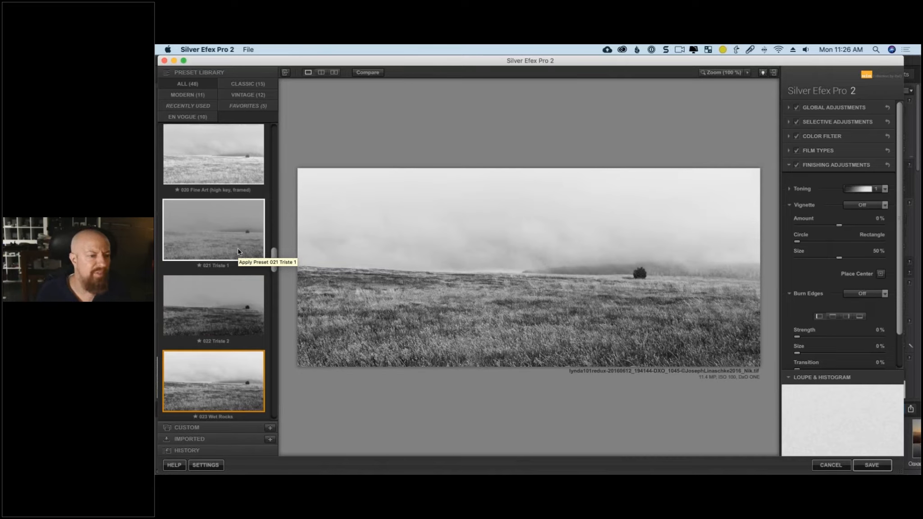
key(Down)
key(Down)
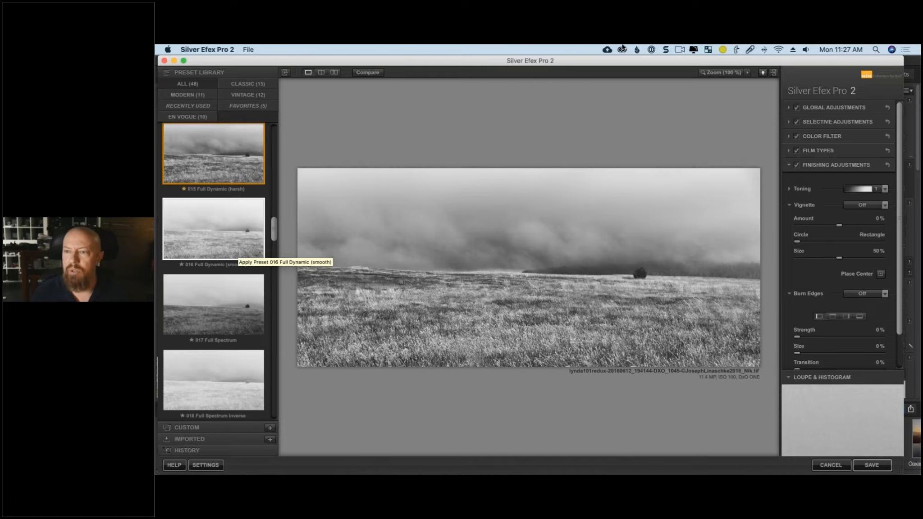
Review the preset's Brightness, Contrast, Structure and Tonality Protection settings in Global Adjustments.
click(834, 107)
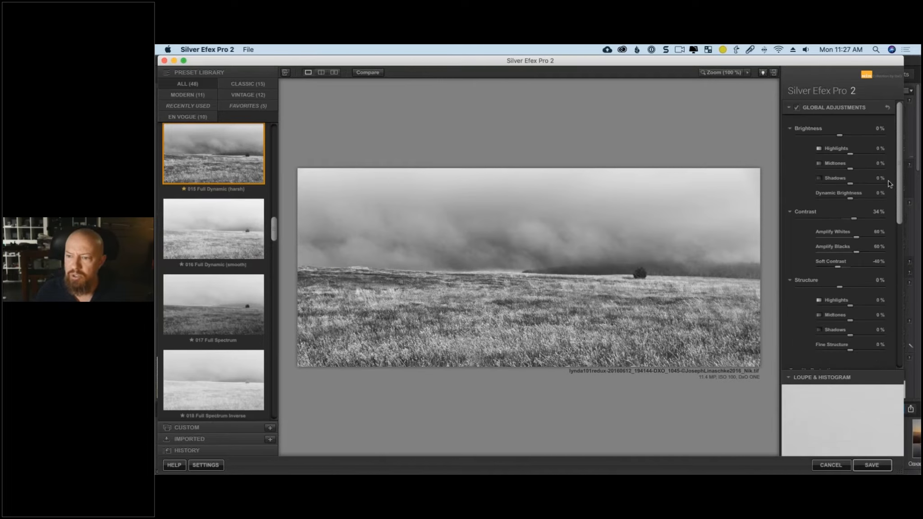
scroll(839, 236, down, 3)
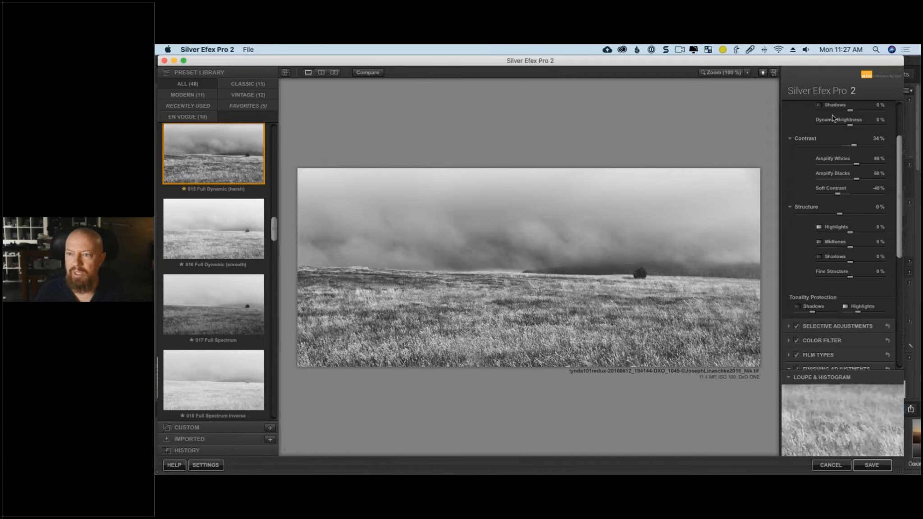
scroll(833, 120, up, 3)
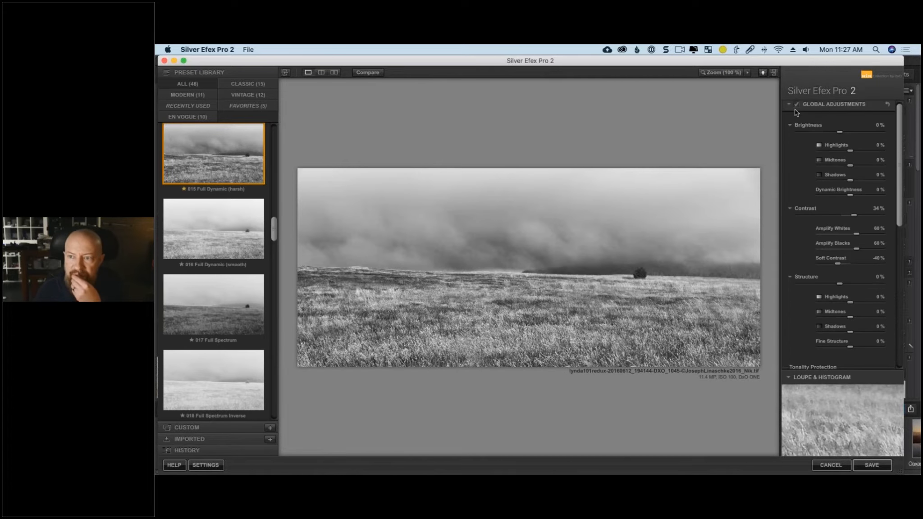
click(788, 110)
Try disabling adjustment groups, including Selective Adjustments, Color Filter and Finishing Adjustments, and restore them all.
click(796, 122)
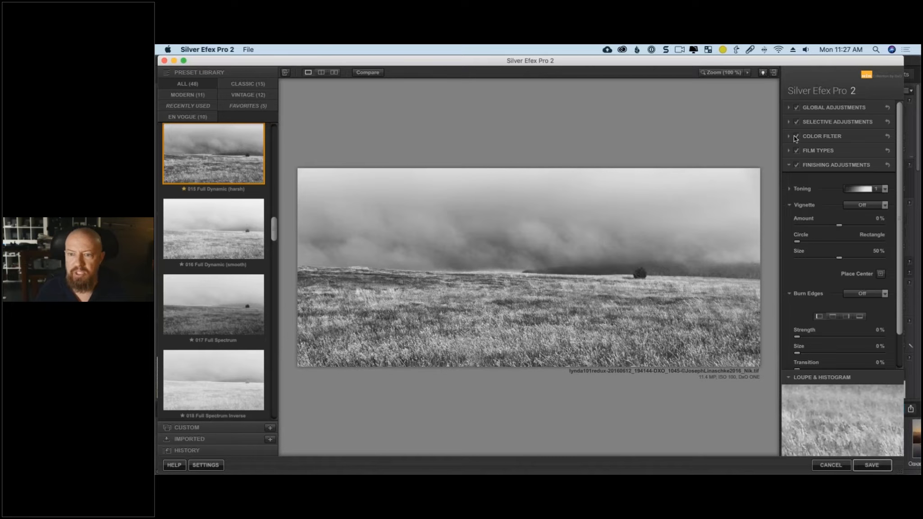
click(796, 137)
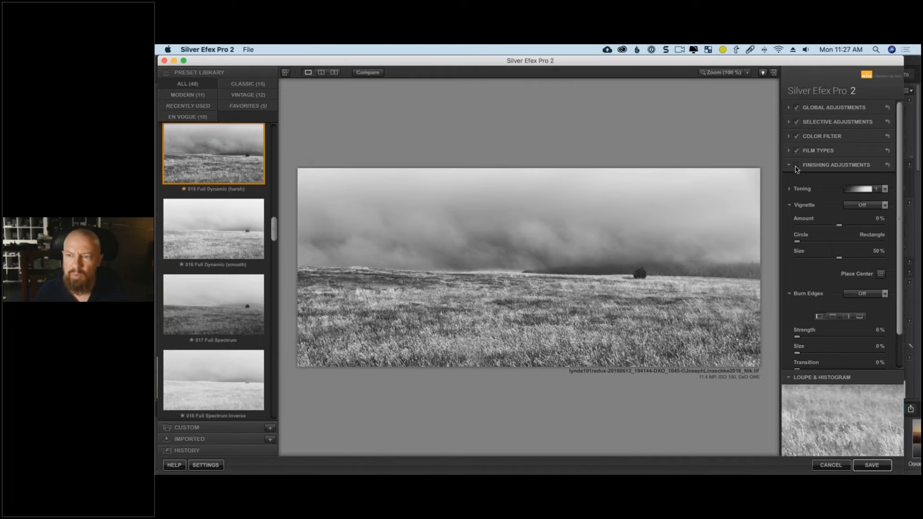
drag(796, 169, 796, 124)
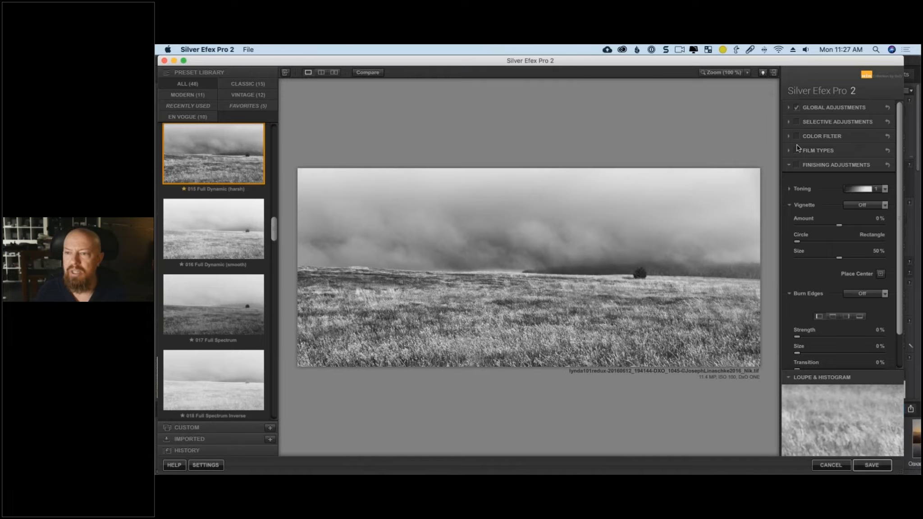
key(super+z)
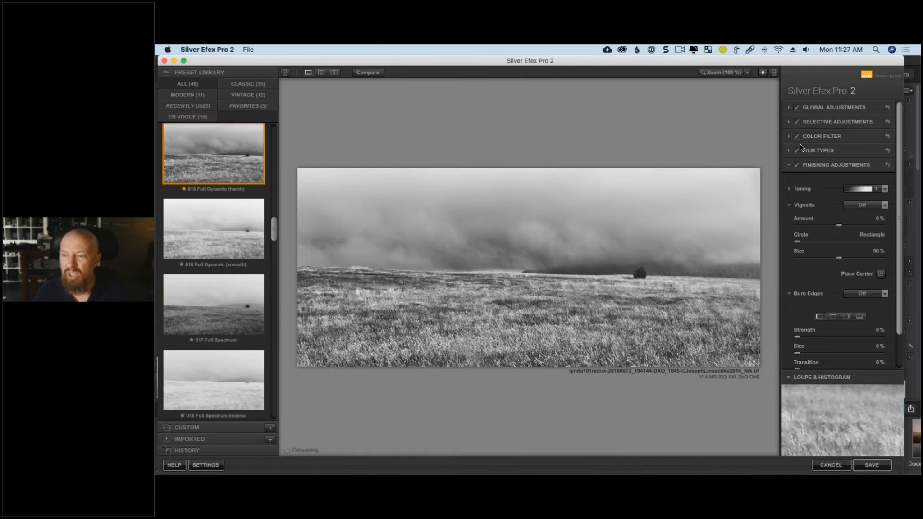
Turn Global Adjustments off and back on to examine its effect on the image.
click(799, 110)
click(796, 109)
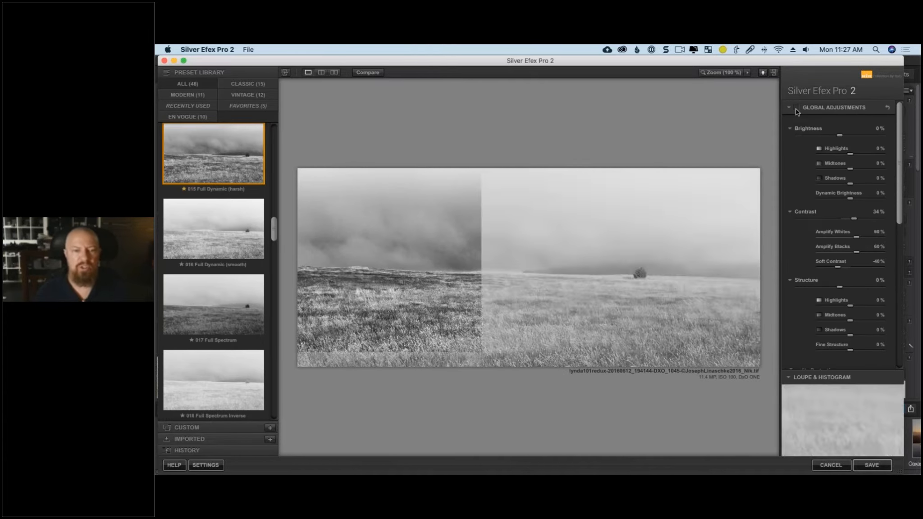
click(796, 109)
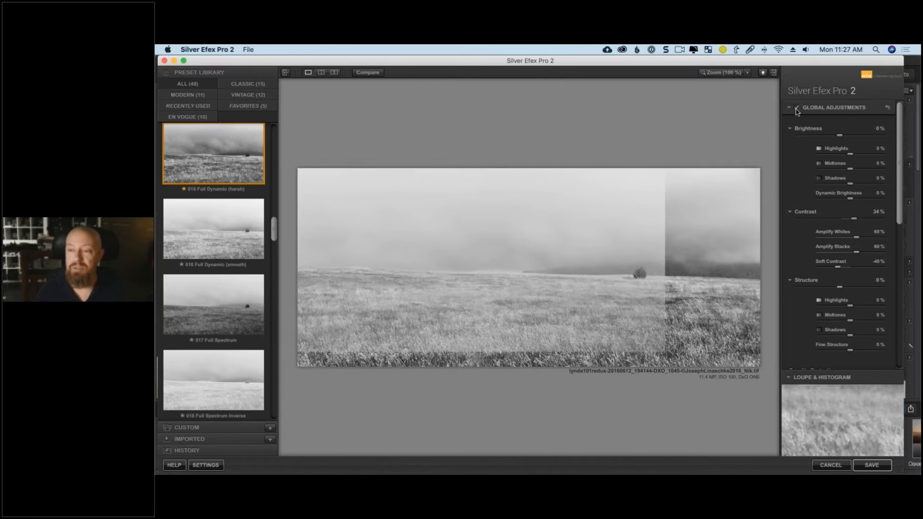
Raise the overall Structure in Global Adjustments to 15%.
scroll(899, 203, down, 2)
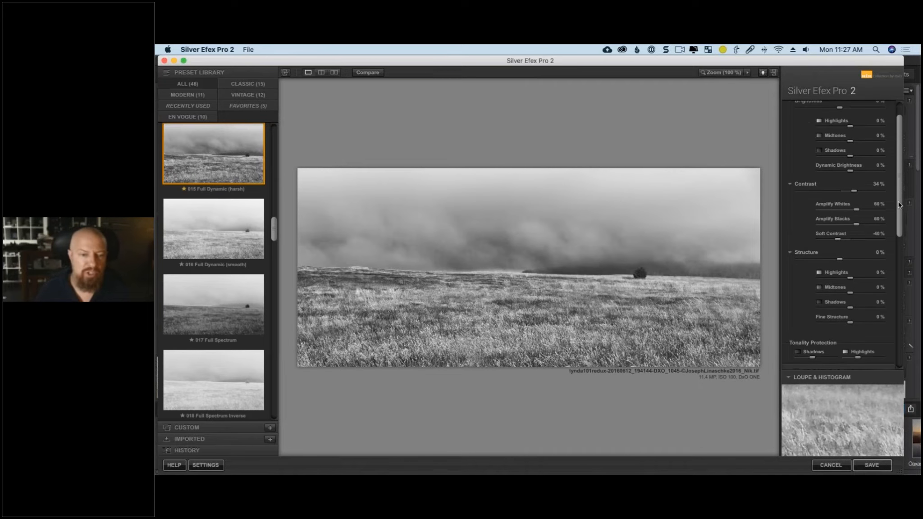
scroll(898, 205, down, 1)
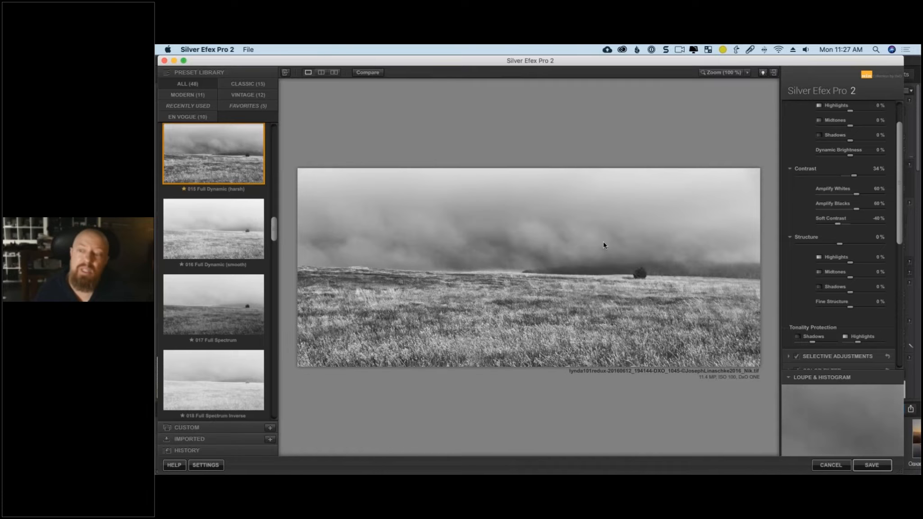
scroll(835, 225, down, 1)
scroll(834, 226, down, 3)
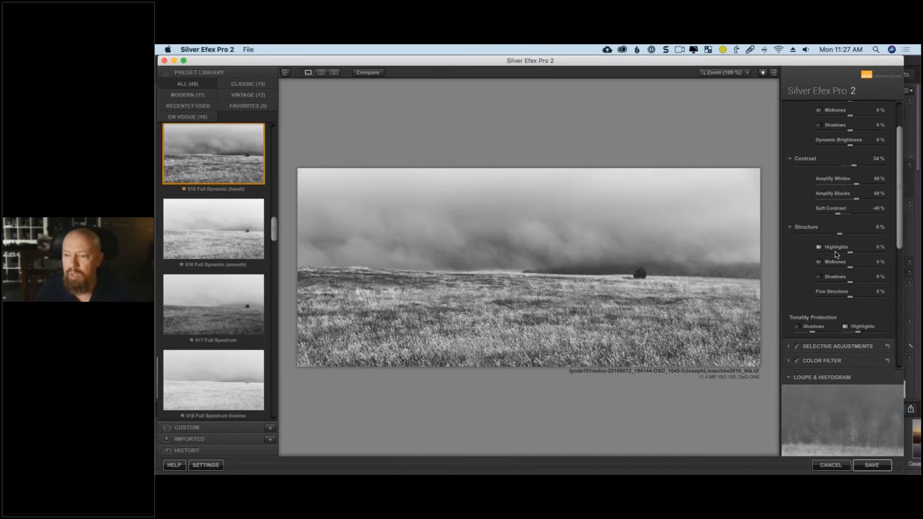
drag(840, 201, 845, 201)
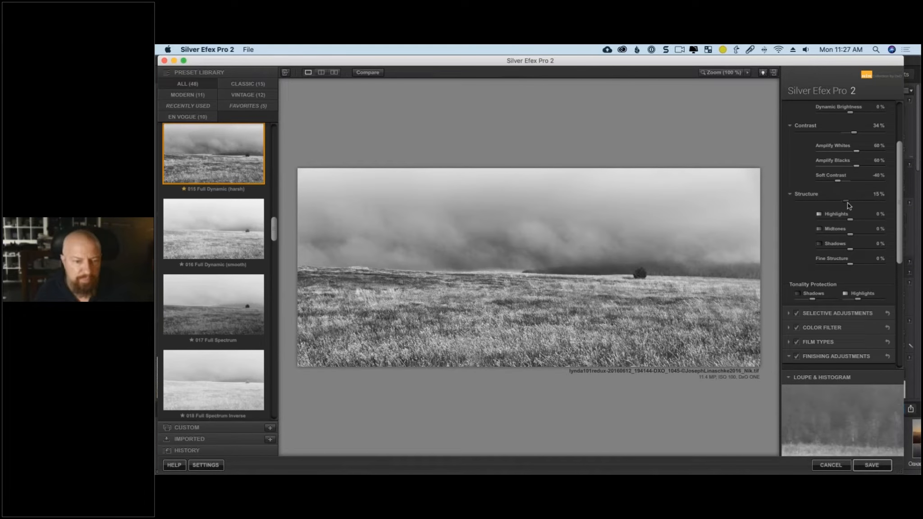
Try the overall Structure at 71% and set it back to 0%.
drag(857, 203, 868, 204)
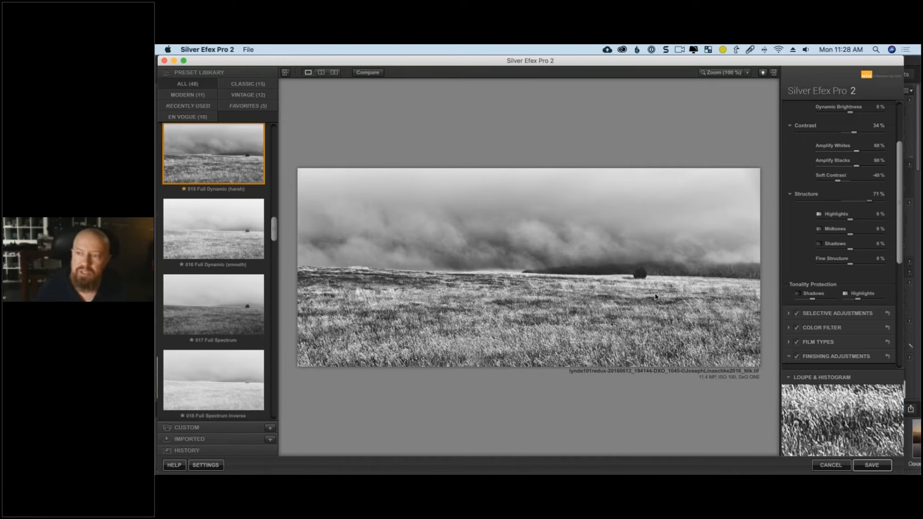
drag(869, 201, 840, 202)
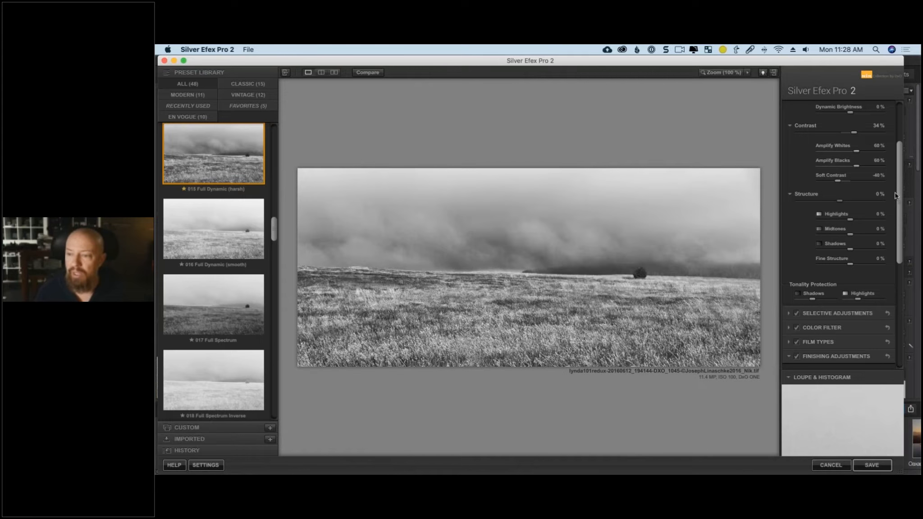
Add a control point in the middle of the cloudy sky under Selective Adjustments and set its size to 51%.
scroll(895, 196, down, 3)
click(790, 260)
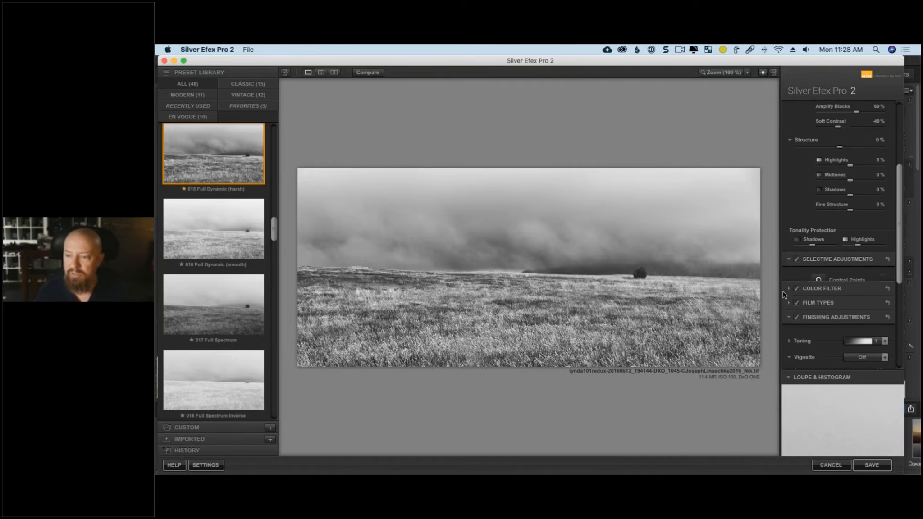
click(819, 280)
click(526, 238)
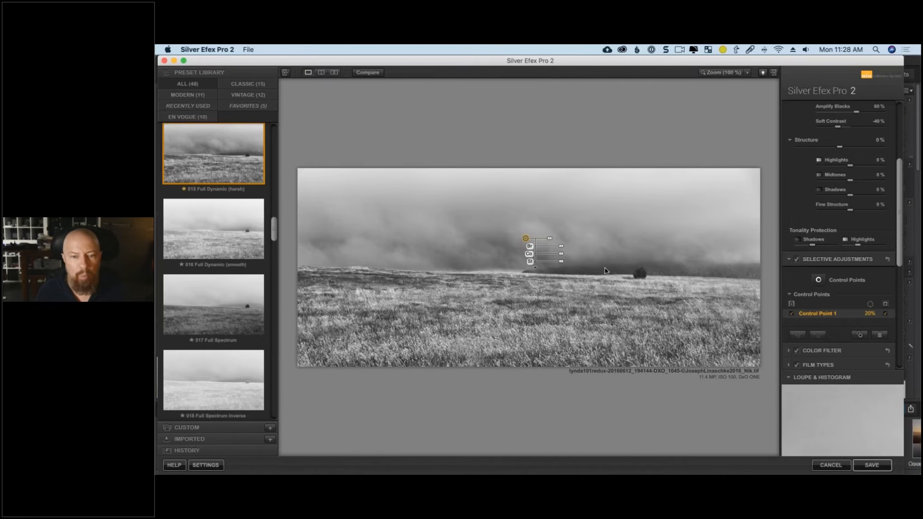
drag(526, 239, 482, 215)
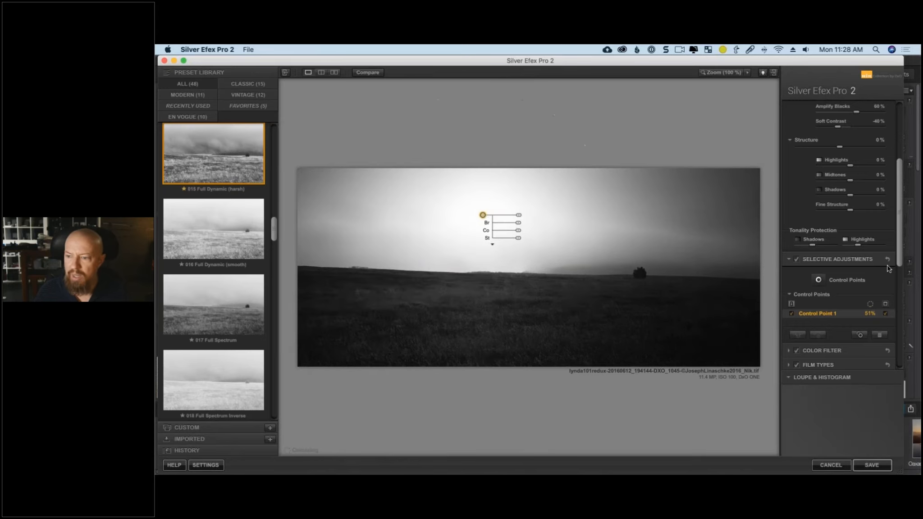
Hide the sky control point's mask, raise its Structure to bring out the clouds, and deselect it.
click(886, 313)
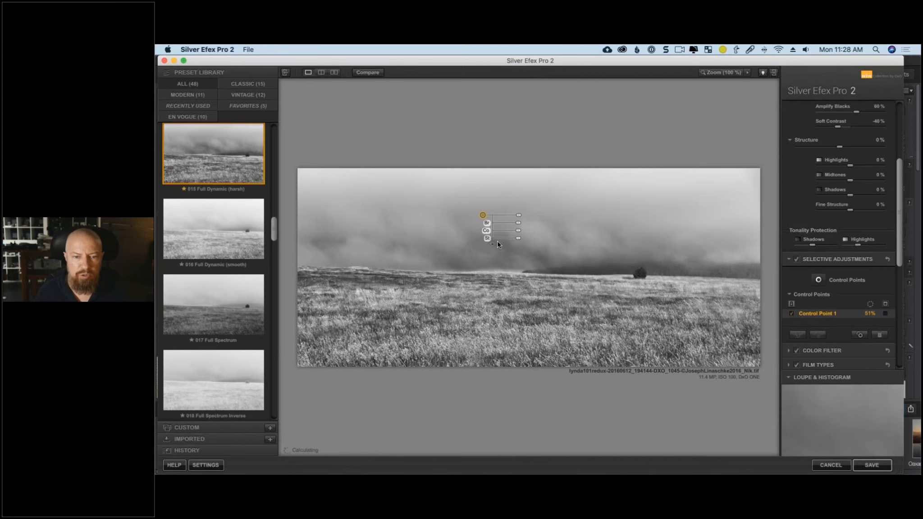
drag(518, 238, 550, 247)
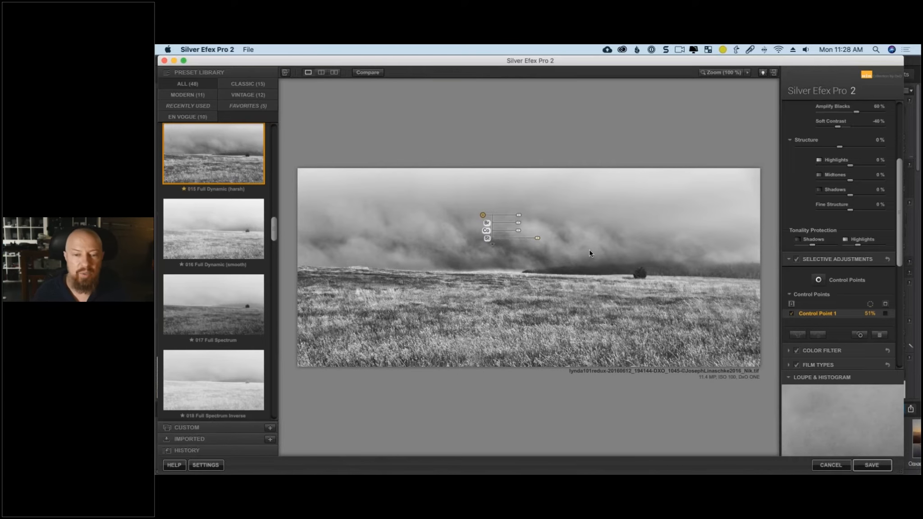
click(546, 263)
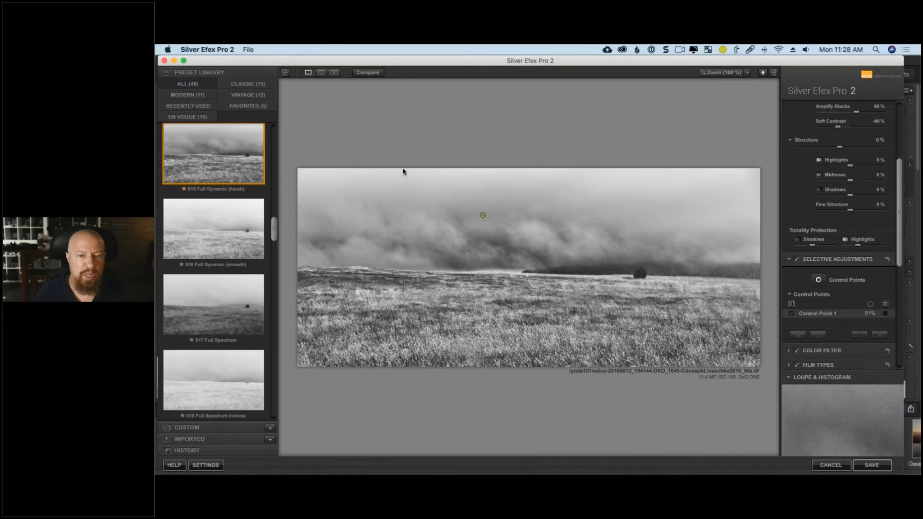
Compare the original and adjusted images one above the other, and cancel the edit to return to DxO PhotoLab.
click(334, 73)
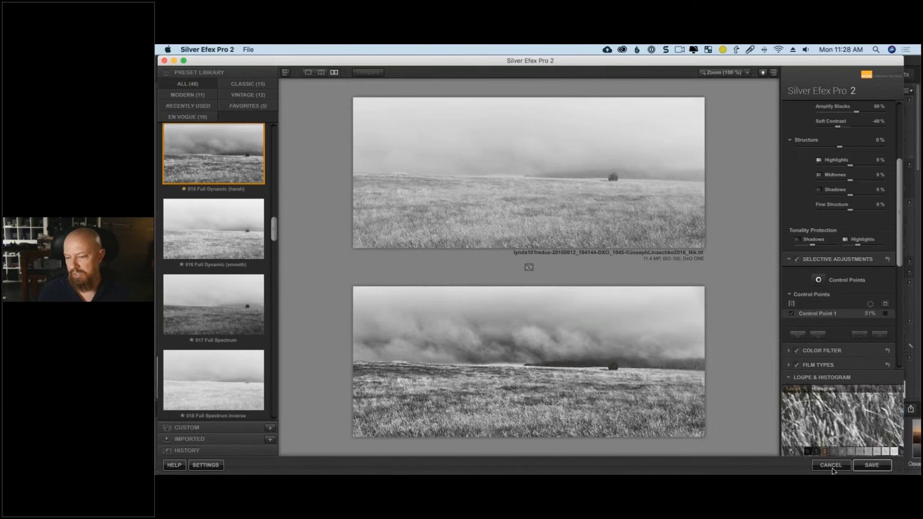
click(814, 465)
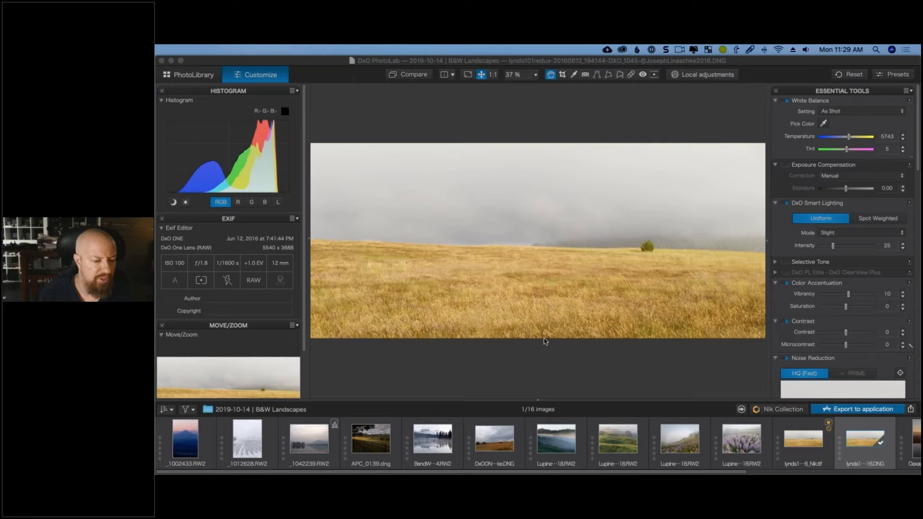
Open the foggy hillside photo and examine the available correction tools from Essential Tools through Light, Color and Detail.
click(550, 441)
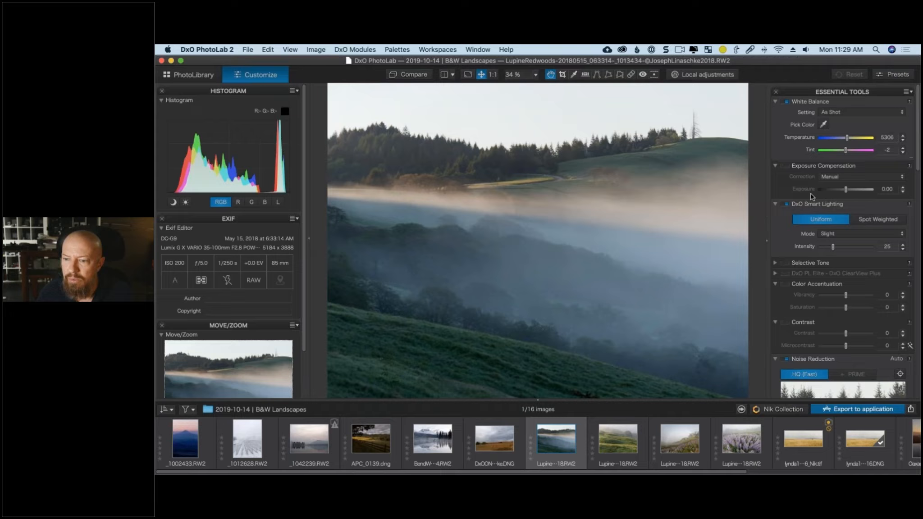
scroll(813, 197, down, 15)
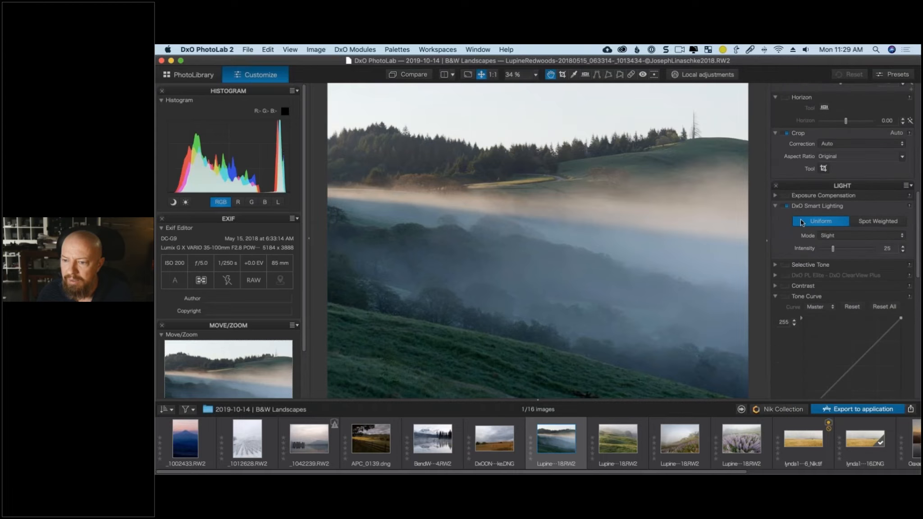
scroll(801, 221, down, 12)
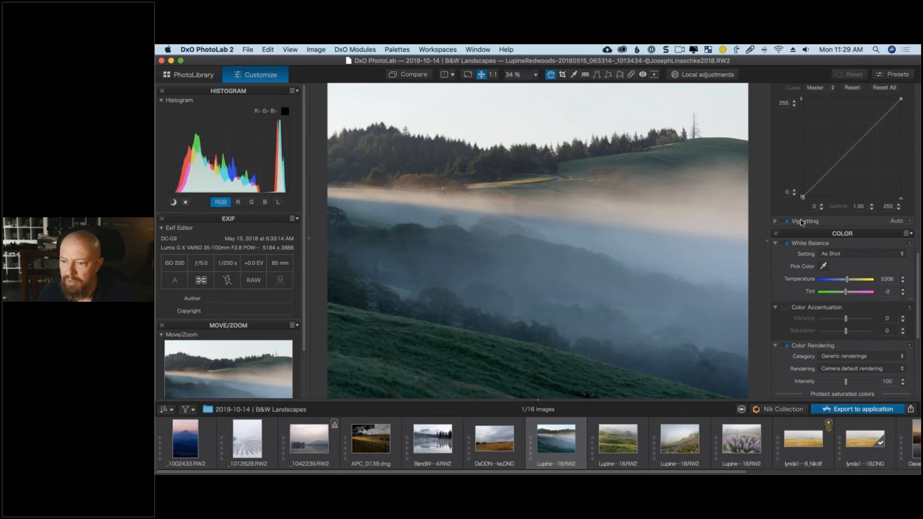
scroll(800, 219, up, 15)
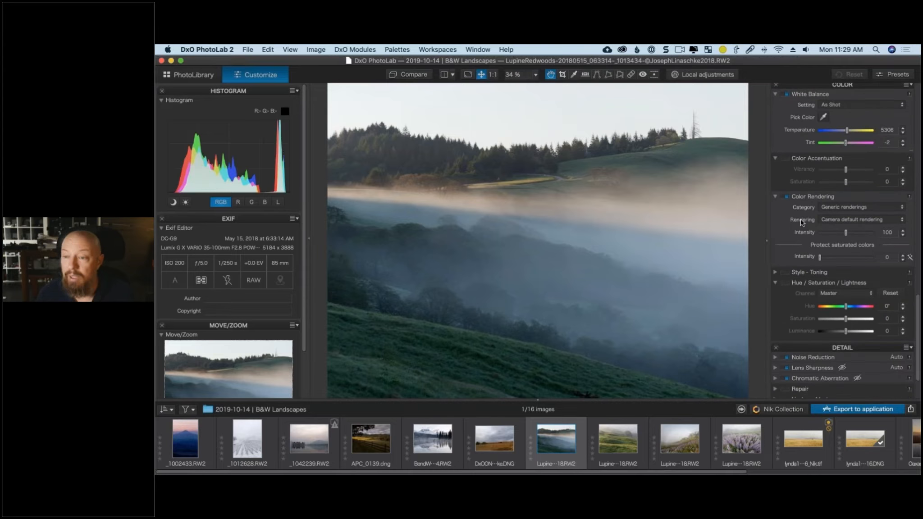
scroll(801, 219, down, 1)
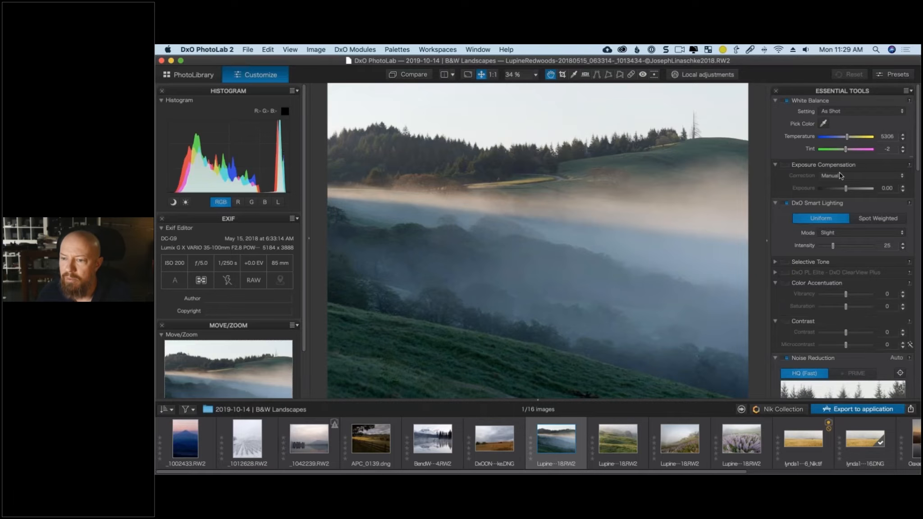
scroll(829, 191, down, 1)
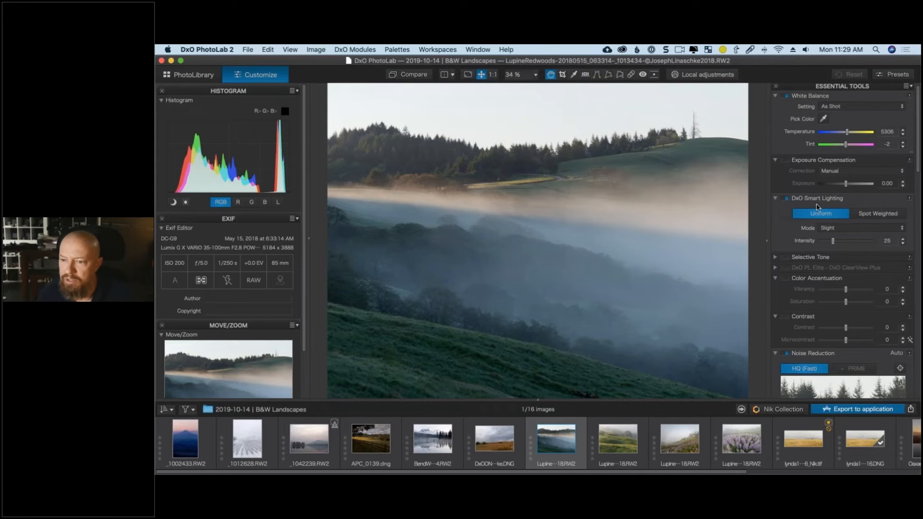
scroll(817, 207, down, 3)
scroll(812, 254, down, 3)
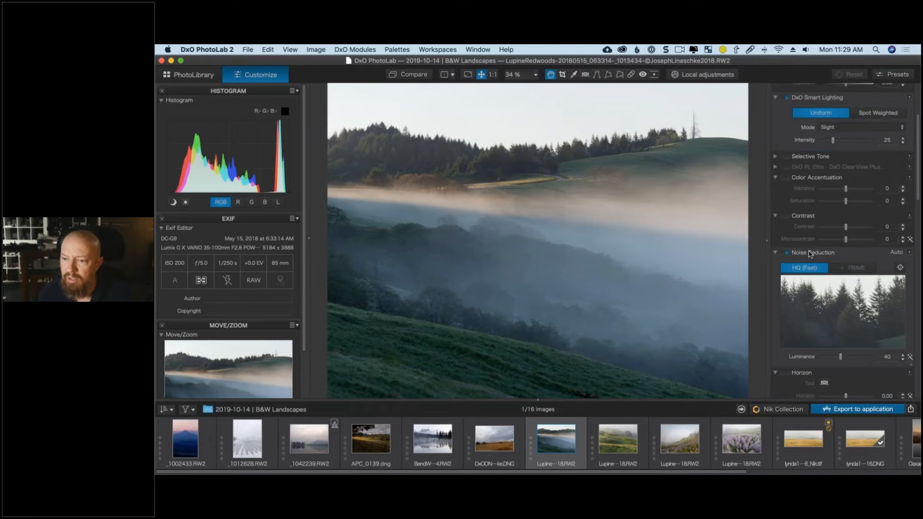
scroll(811, 253, down, 5)
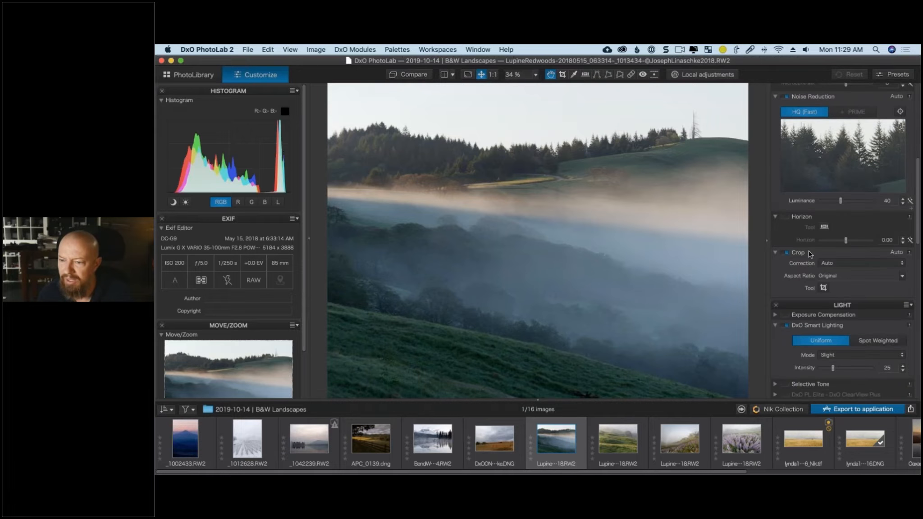
scroll(813, 255, down, 2)
scroll(817, 257, down, 2)
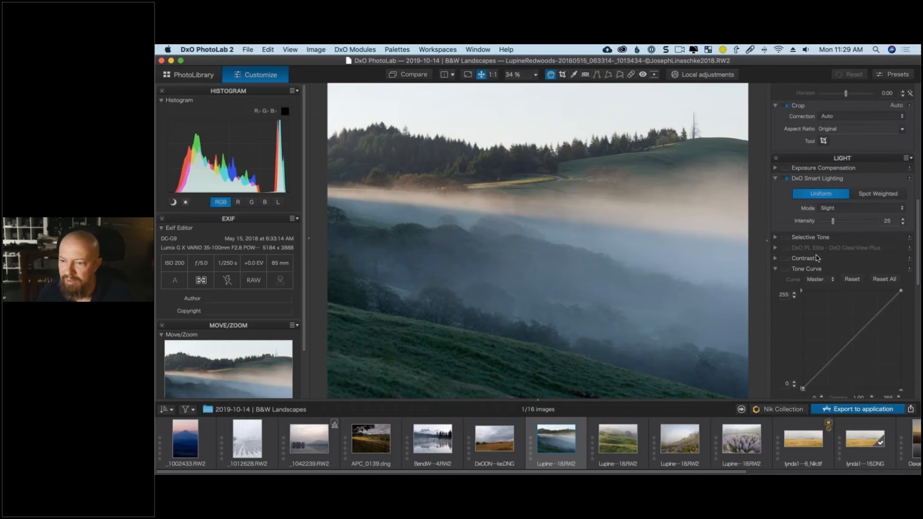
scroll(818, 258, down, 1)
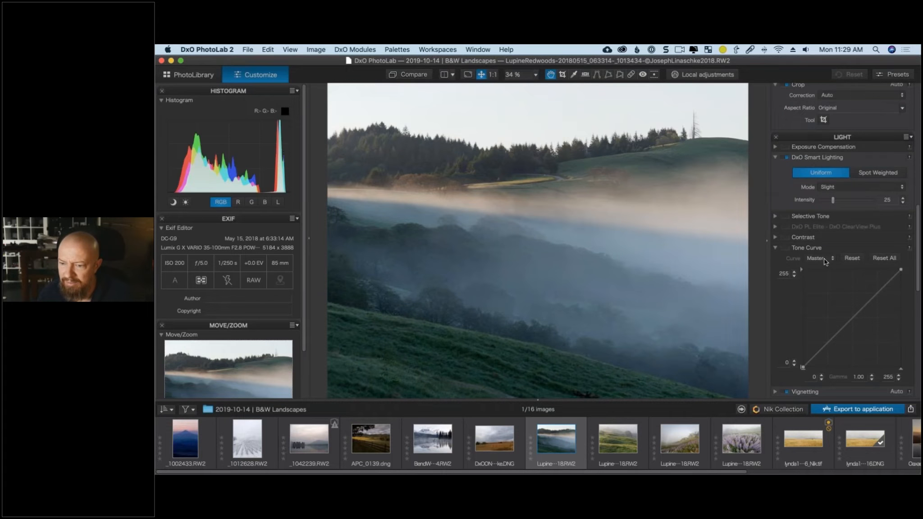
scroll(825, 260, down, 5)
scroll(825, 252, down, 2)
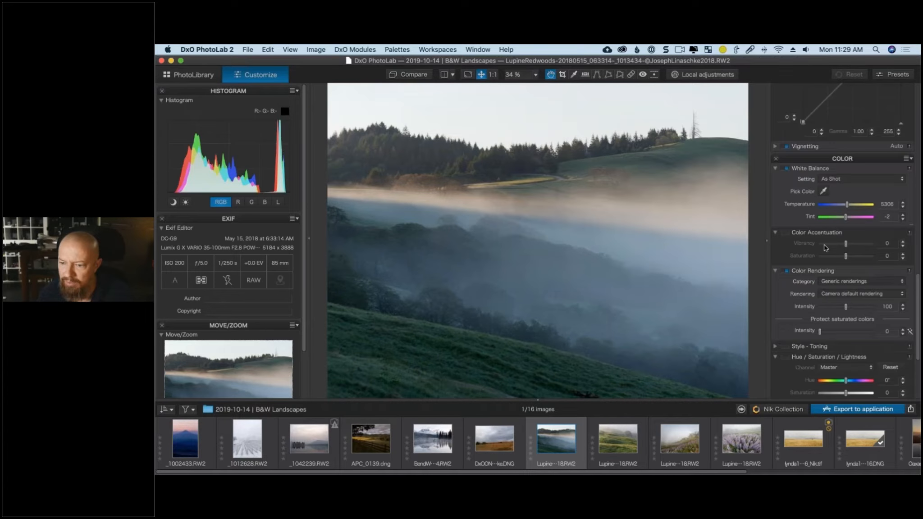
scroll(825, 247, down, 3)
scroll(825, 247, down, 1)
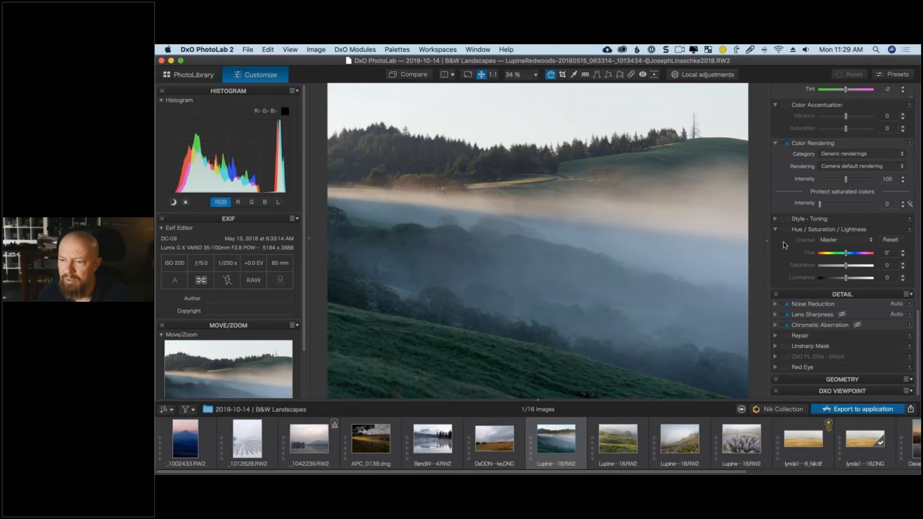
scroll(783, 242, up, 4)
scroll(812, 200, up, 4)
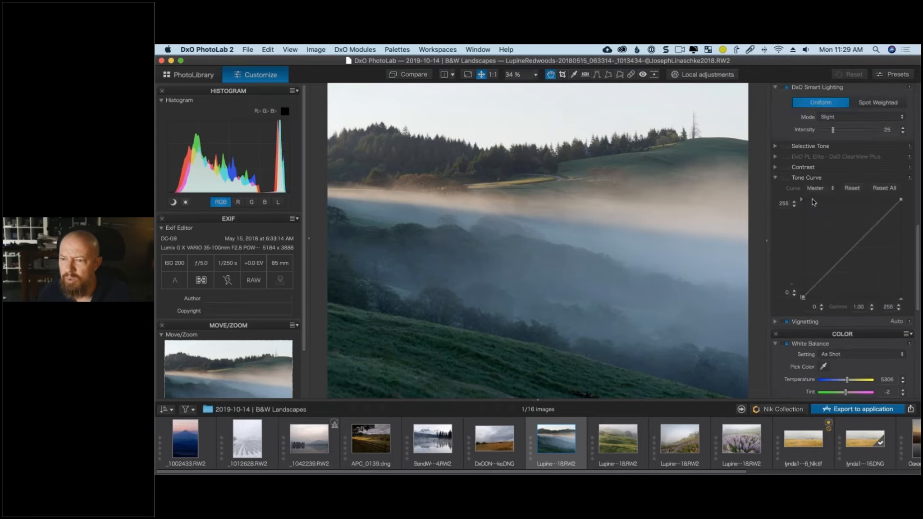
scroll(812, 199, up, 5)
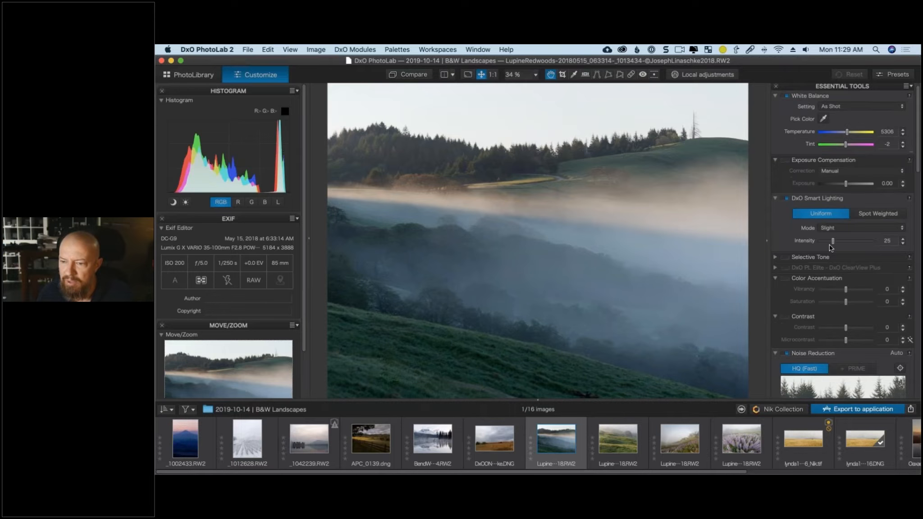
Expand the Selective Tone and DxO ClearView Plus settings in Essential Tools to examine their controls.
click(775, 257)
scroll(776, 258, down, 3)
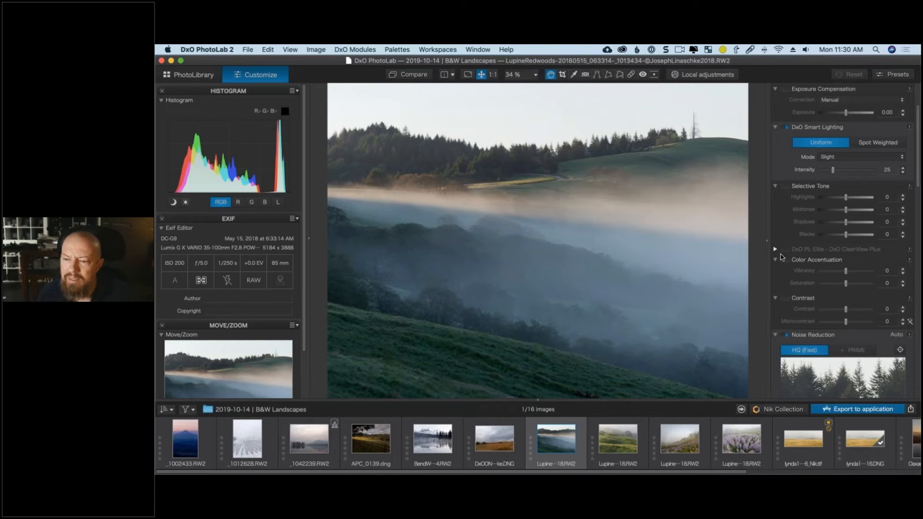
click(785, 251)
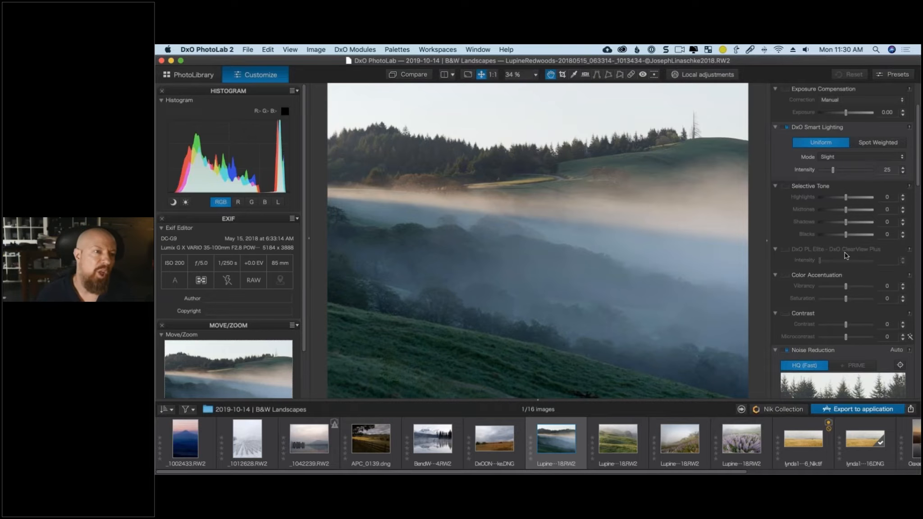
Check the installed DxO PhotoLab version and edition in the About information, and dismiss it.
click(221, 50)
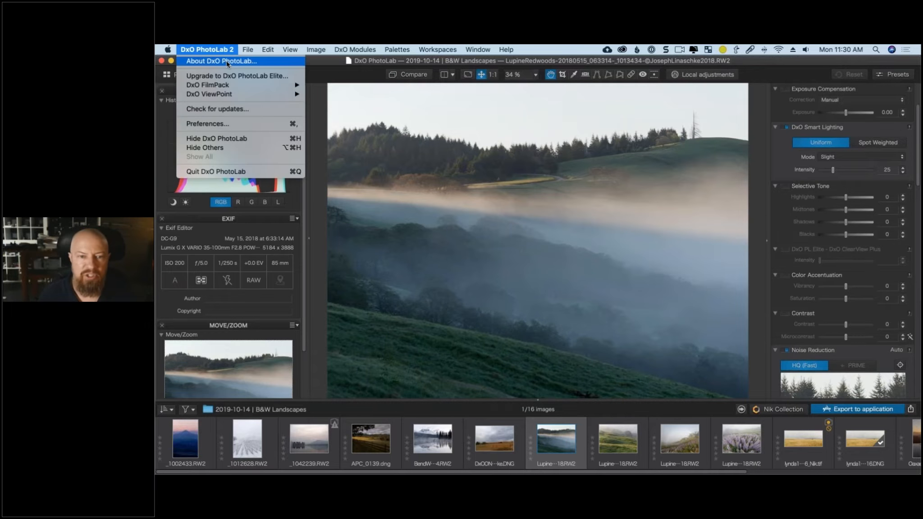
click(227, 62)
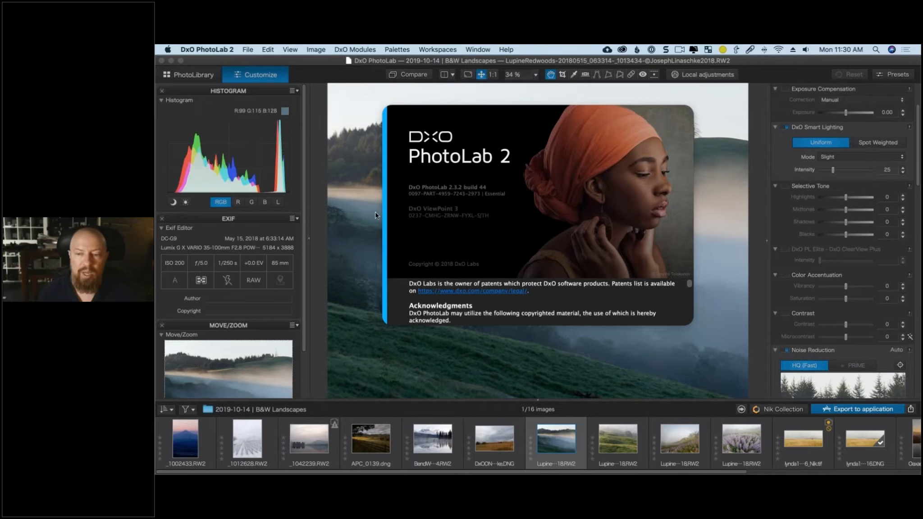
click(697, 204)
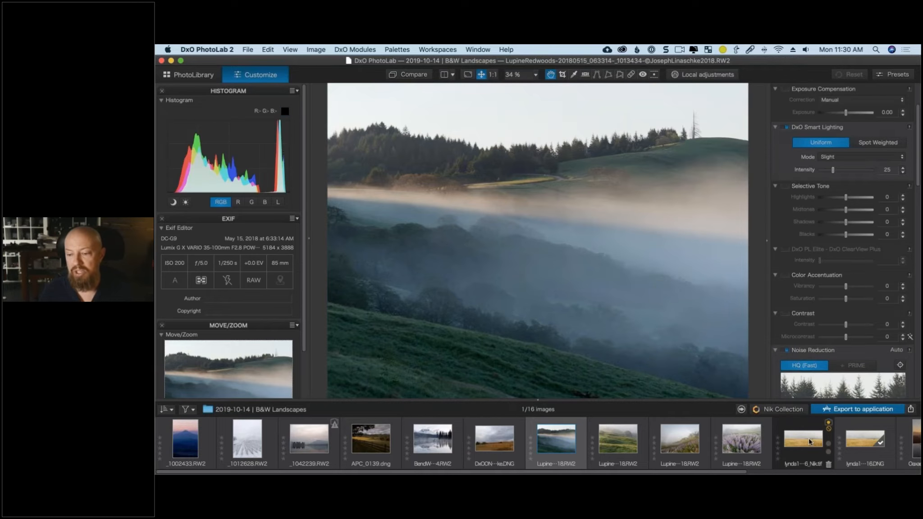
Select the grass field's Nik TIFF copy and open it in Silver Efex Pro 2.
click(825, 444)
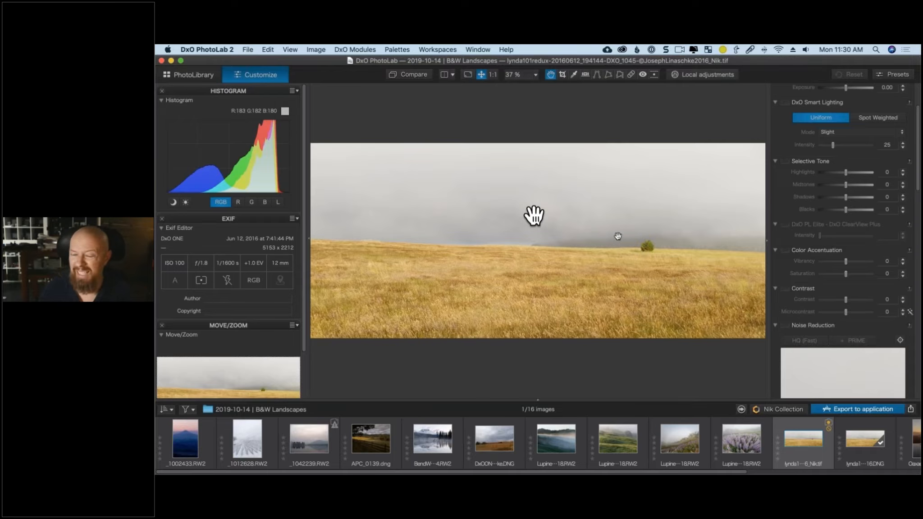
click(768, 413)
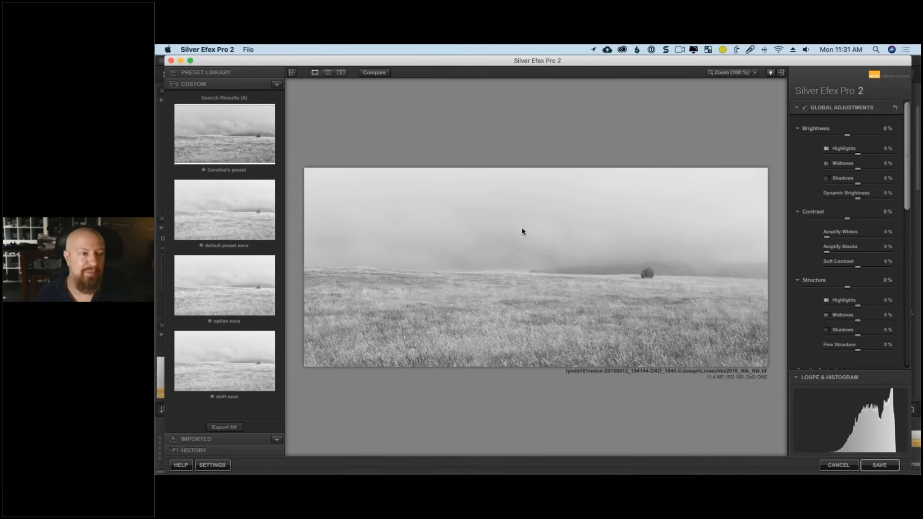
Apply the 015 Full Dynamic (harsh) preset from the Preset Library to the grass field image.
click(209, 73)
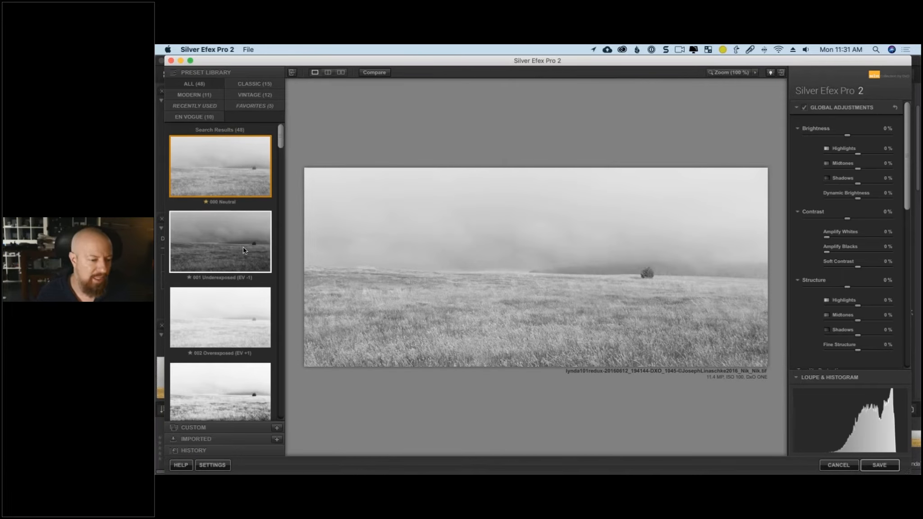
scroll(243, 248, down, 10)
drag(280, 197, 280, 220)
click(221, 259)
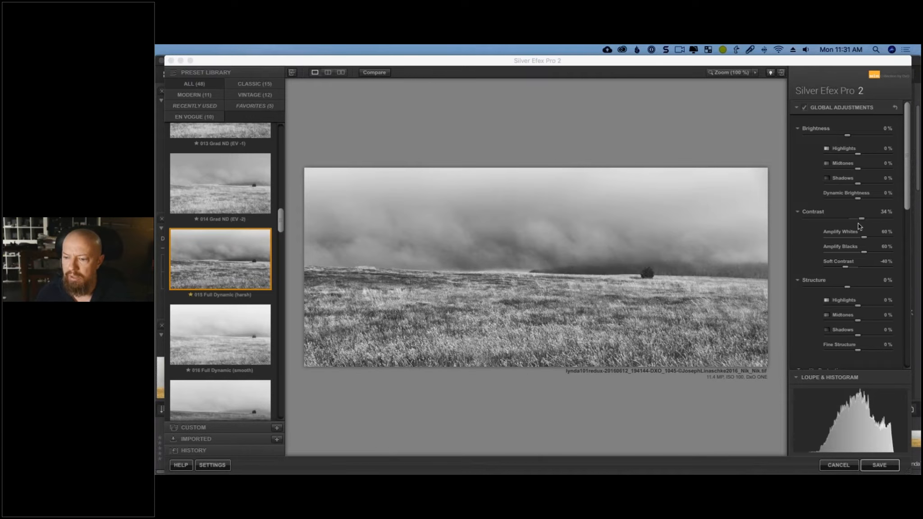
Review the Finishing Adjustments and expand Film Types to examine its grain, colour sensitivity and curve controls.
scroll(859, 226, down, 15)
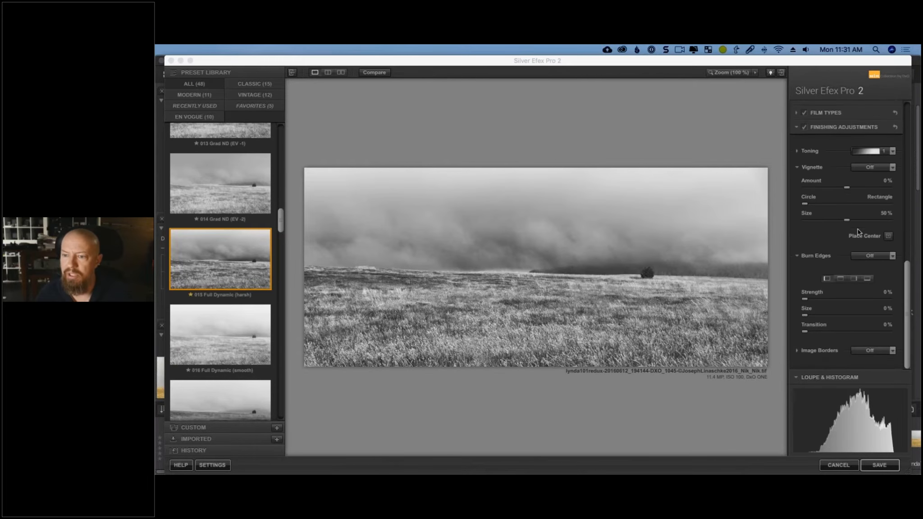
scroll(857, 229, up, 10)
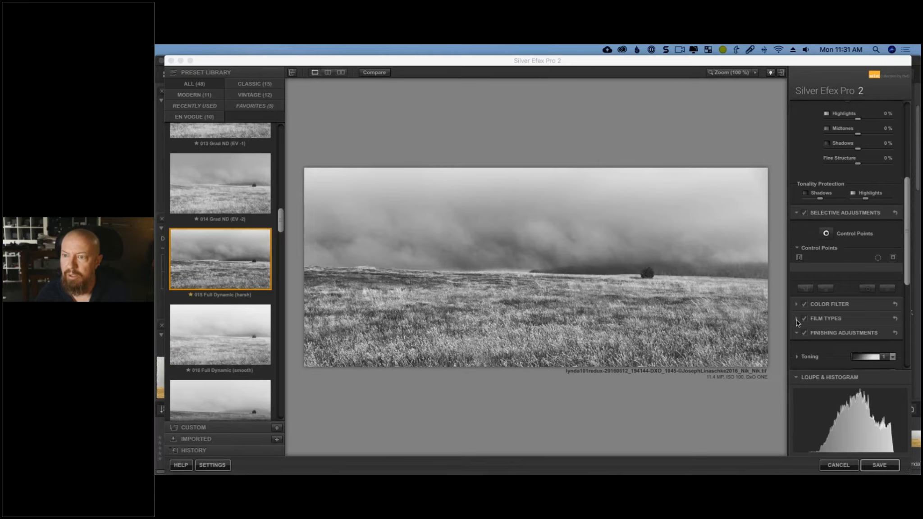
click(796, 320)
scroll(821, 301, up, 5)
scroll(821, 301, up, 3)
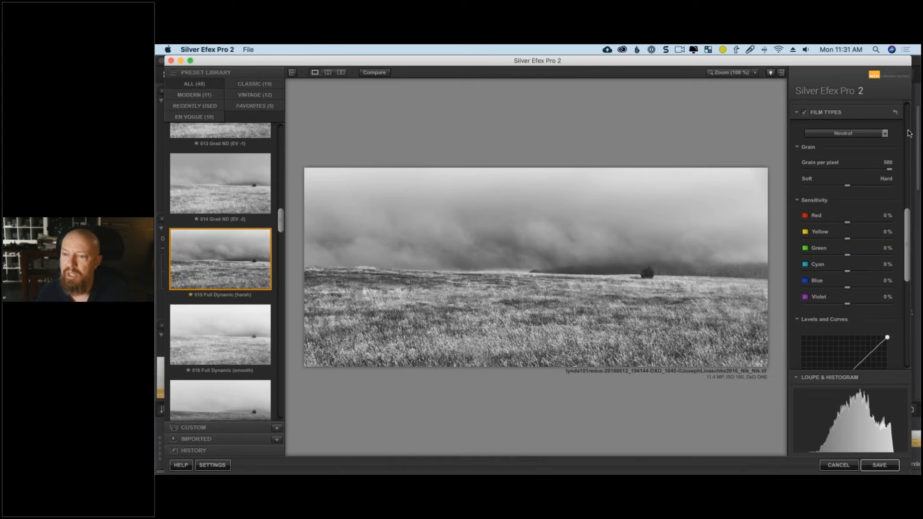
key(super+Tab)
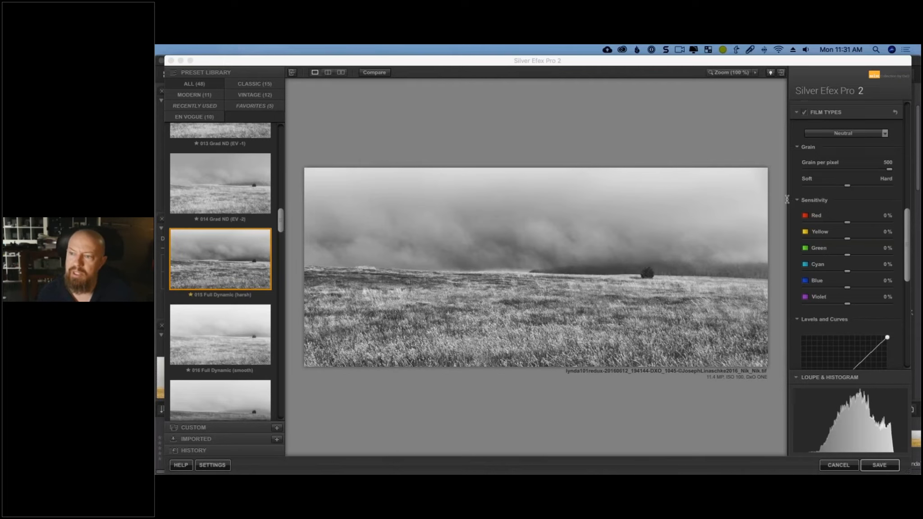
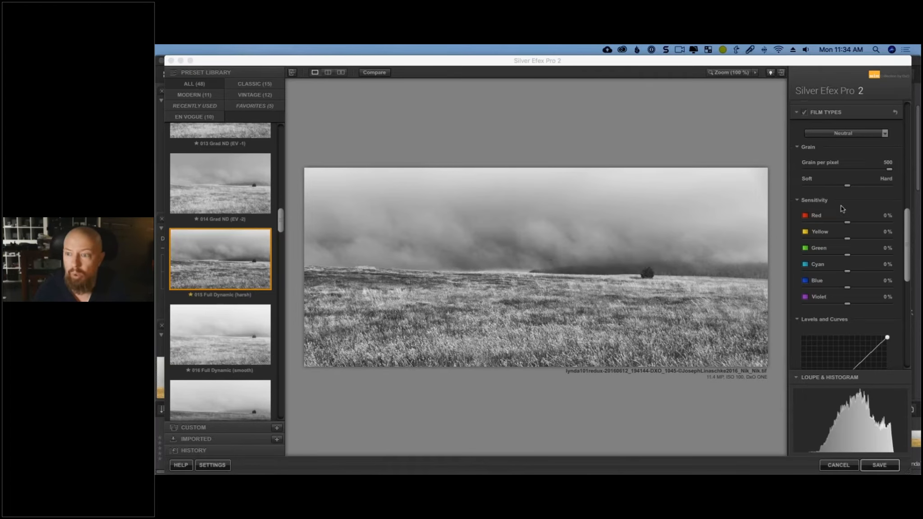
Add a control point on the dark clouds above the horizon, increase its structure, and set its size to 39%.
scroll(843, 221, up, 3)
scroll(843, 222, up, 10)
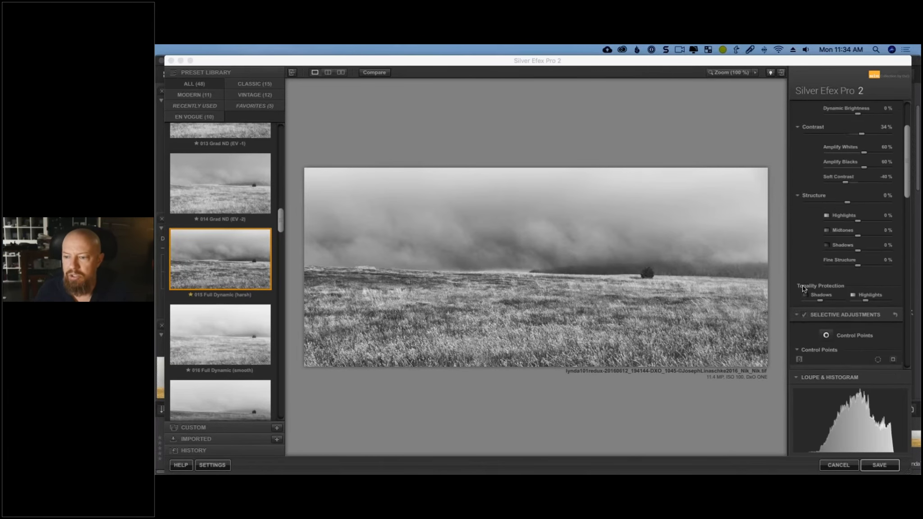
scroll(814, 286, down, 3)
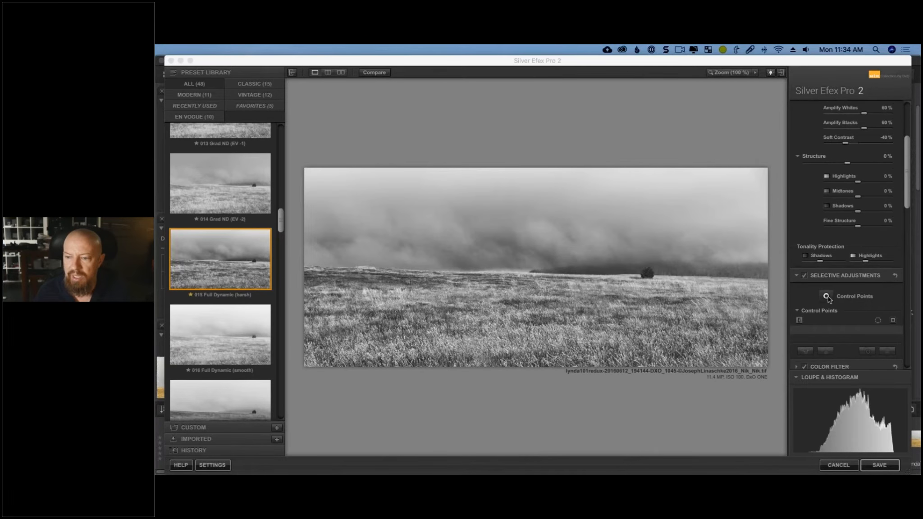
click(826, 296)
click(459, 235)
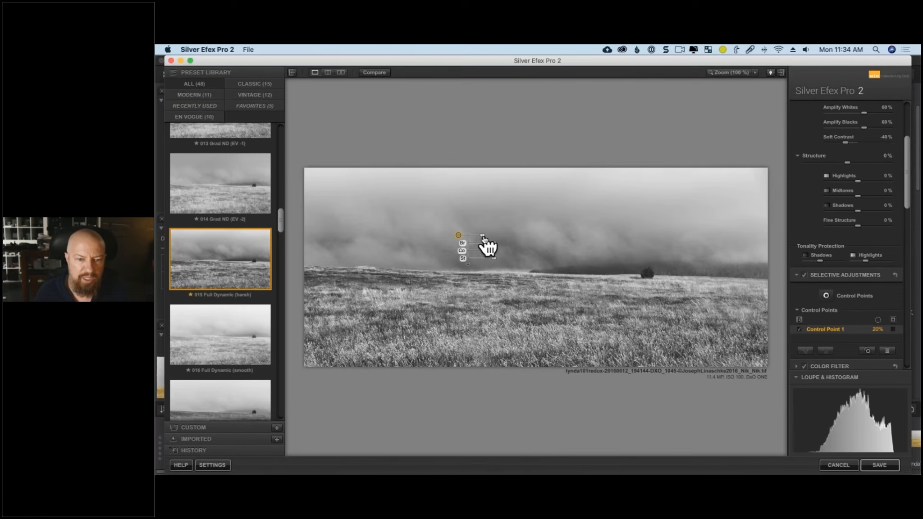
drag(494, 259, 514, 268)
drag(487, 238, 494, 239)
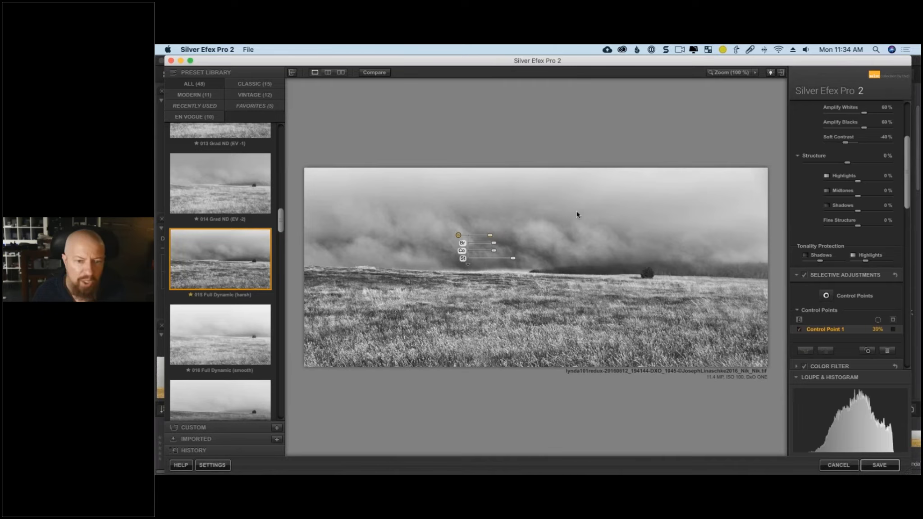
Add a second control point in the sky, move it to the photo's upper-right corner, brighten it, and set its size to 74%.
click(826, 297)
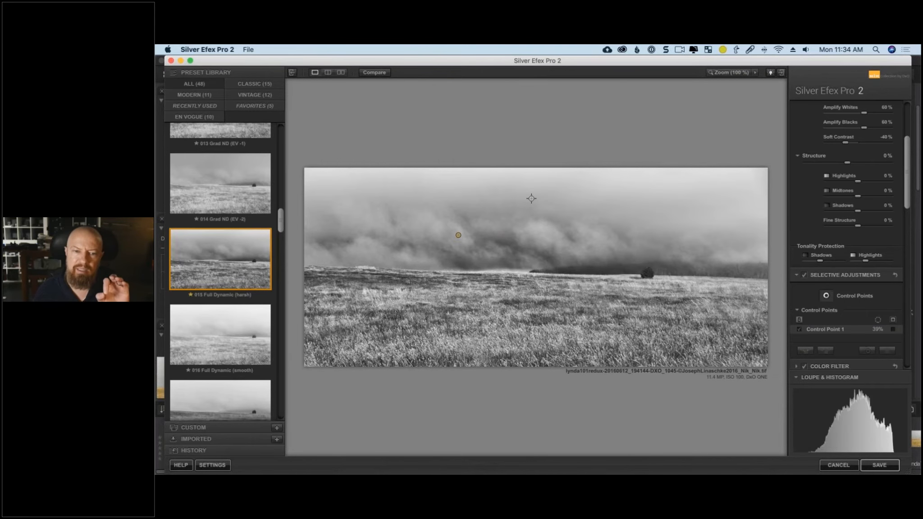
click(534, 195)
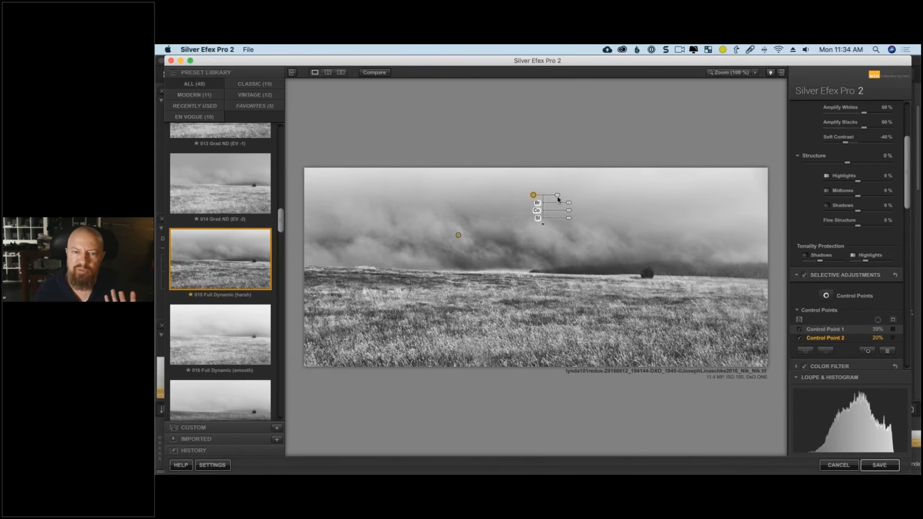
drag(558, 196, 572, 196)
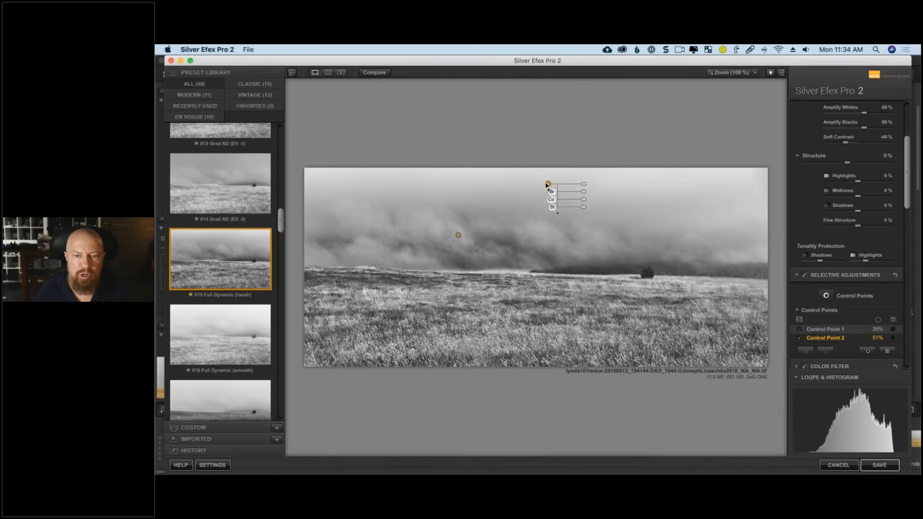
drag(580, 197, 724, 179)
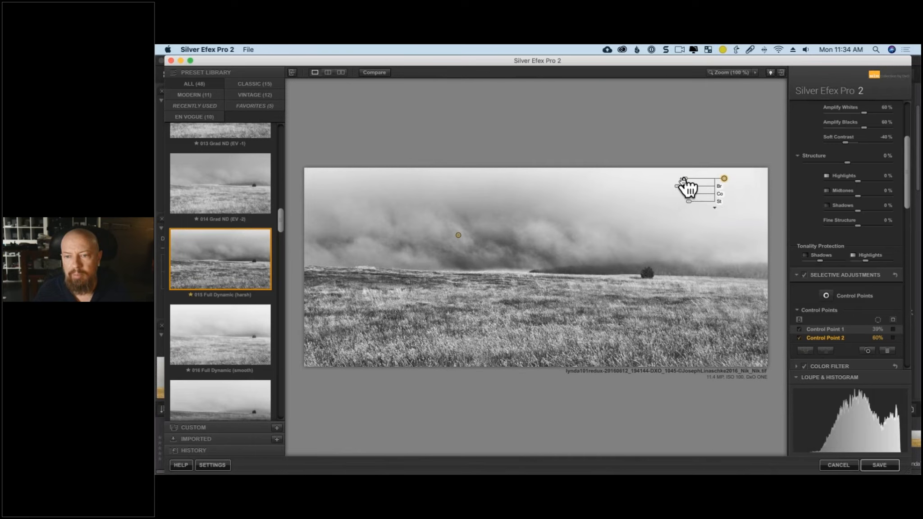
drag(685, 178, 680, 178)
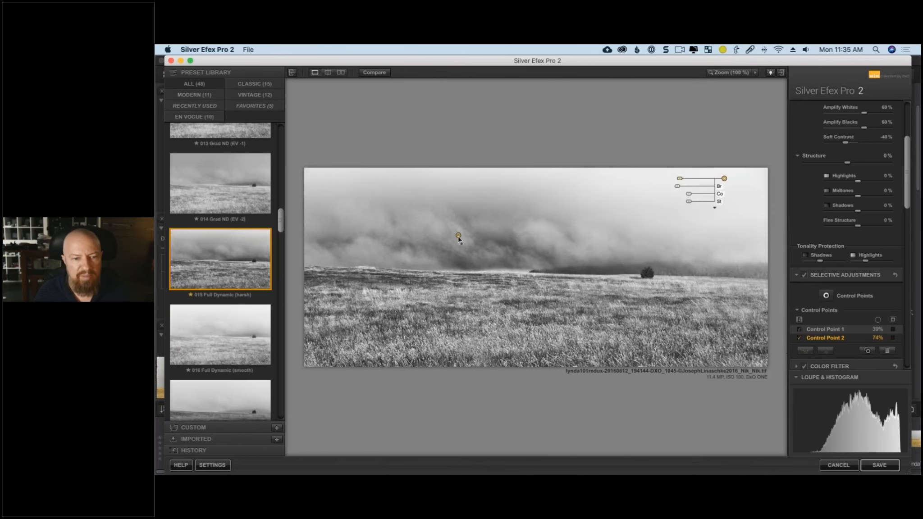
Slightly lower the brightness of the control point on the clouds and save the black and white grass field image.
click(459, 235)
drag(493, 246, 493, 246)
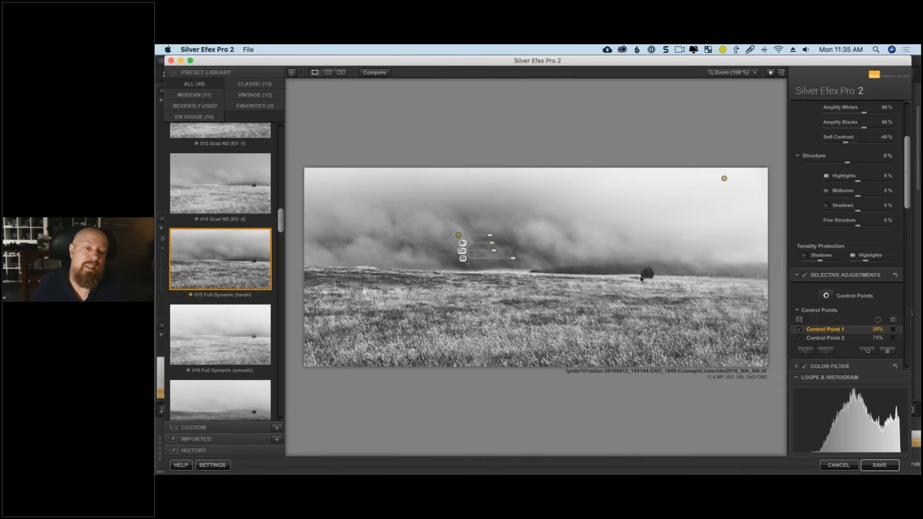
click(879, 465)
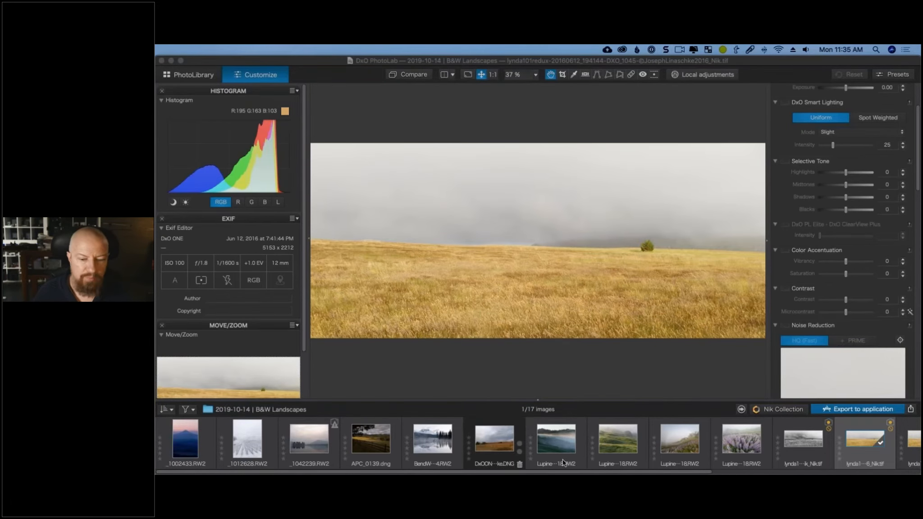
Select the Oaxaca RAW photo of the bare tree at sunset and open it in Silver Efex Pro 2.
scroll(772, 458, right, 6)
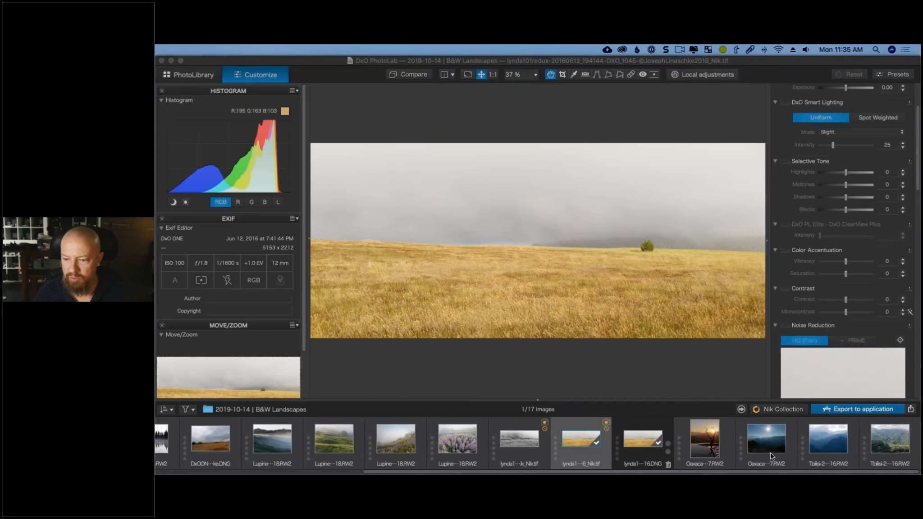
click(697, 432)
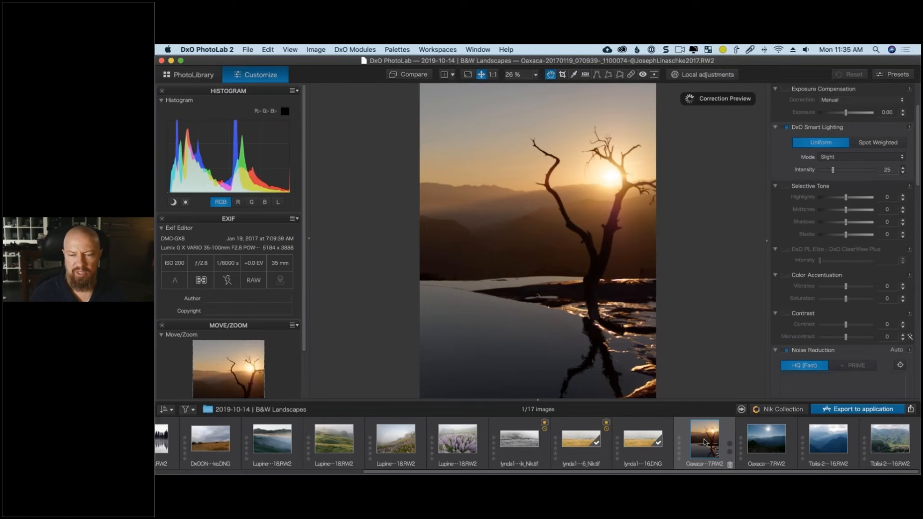
mouse_move(705, 442)
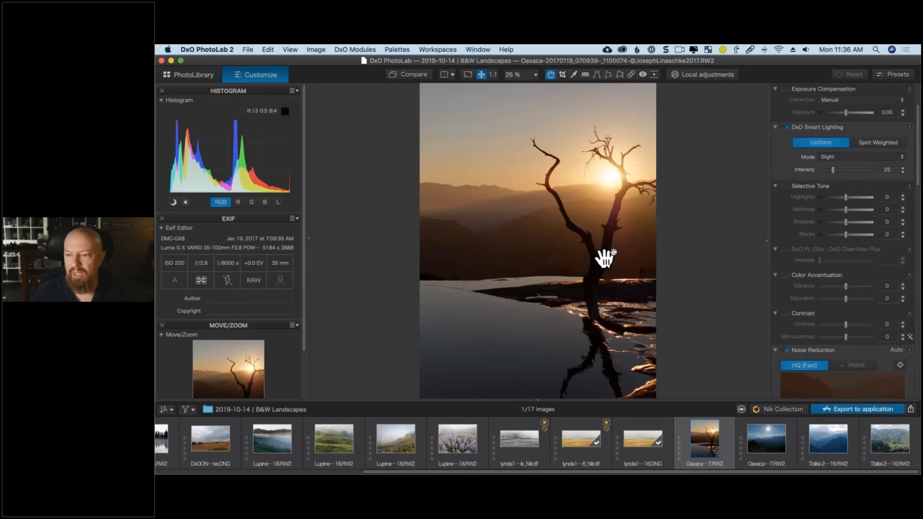
click(768, 410)
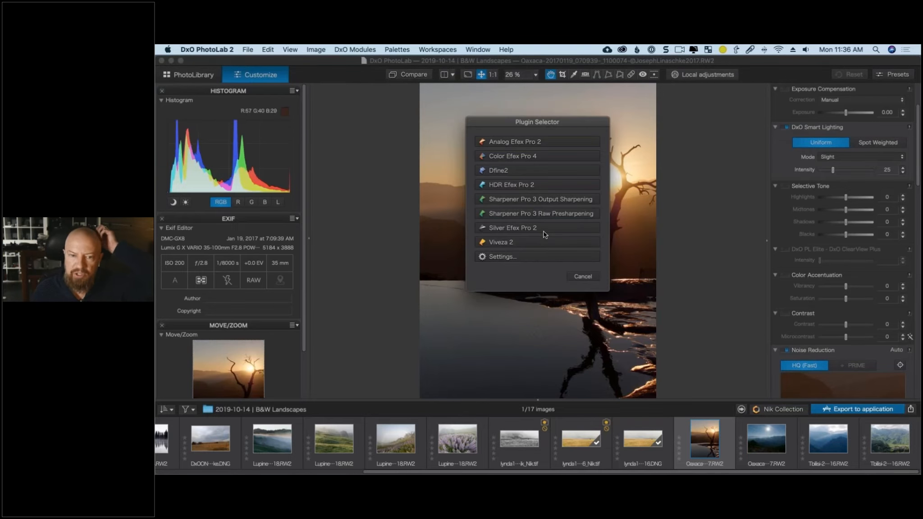
click(586, 226)
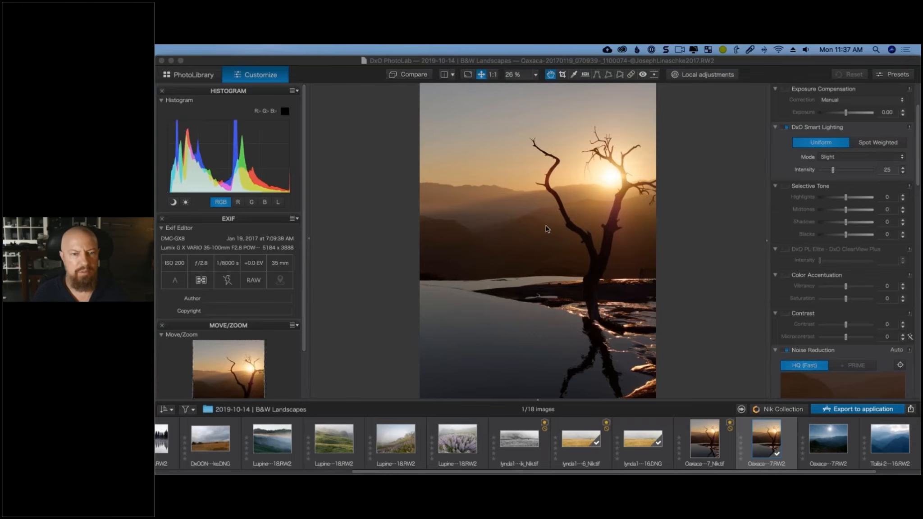
key(super+Tab)
click(451, 266)
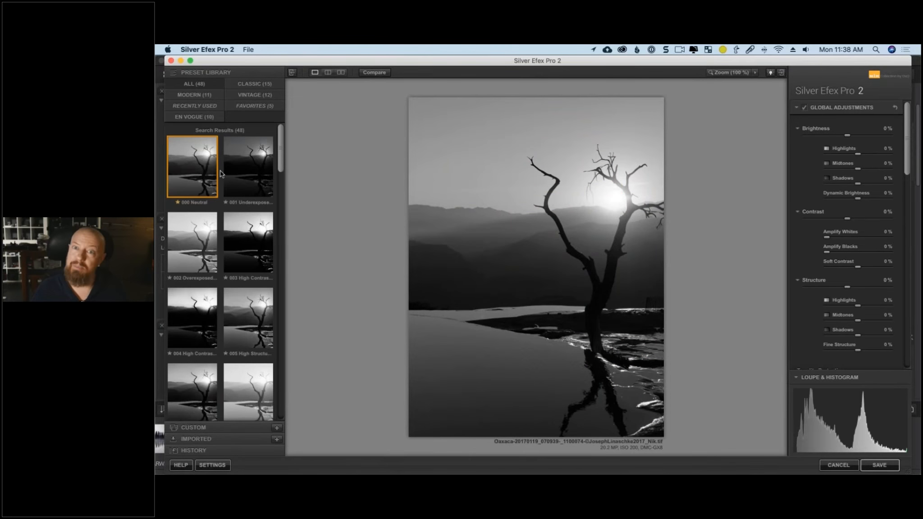
Try the 002 Overexposed, 003 High Contrast and 005 High Structure (harsh) presets on the tree photo.
key(Down)
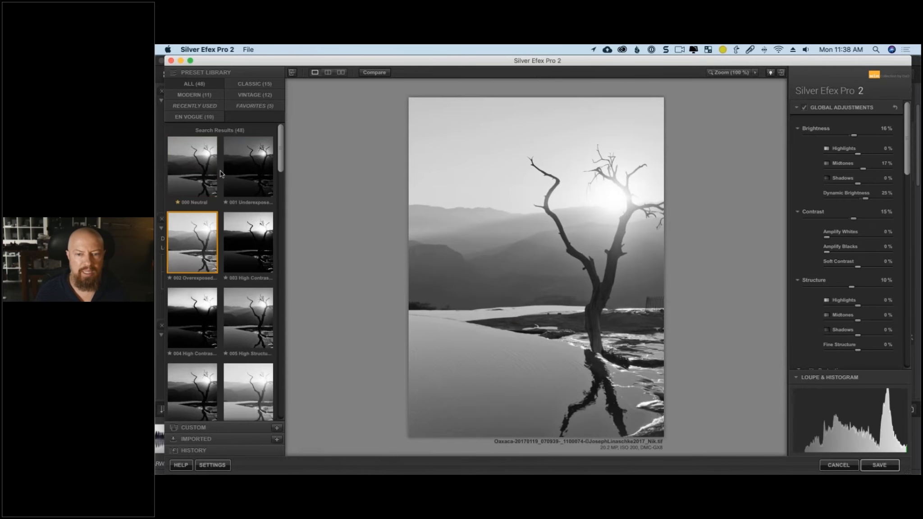
key(Right)
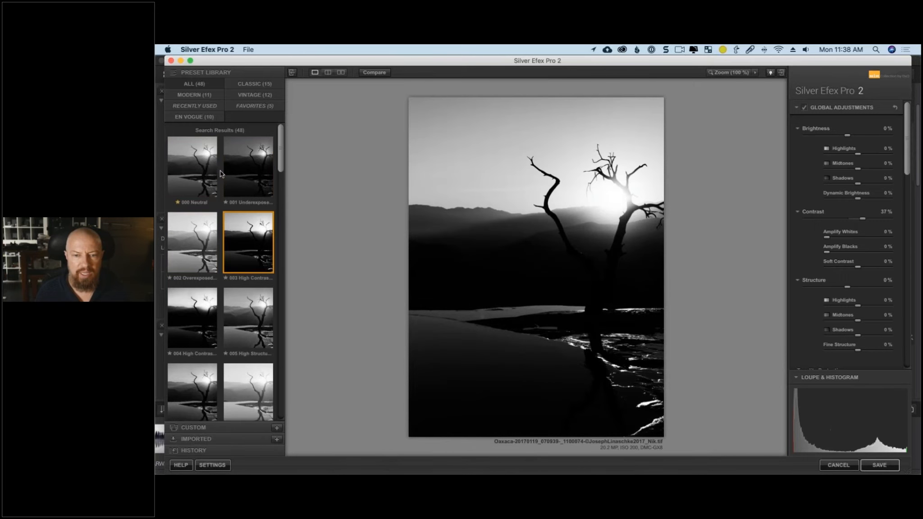
key(Down)
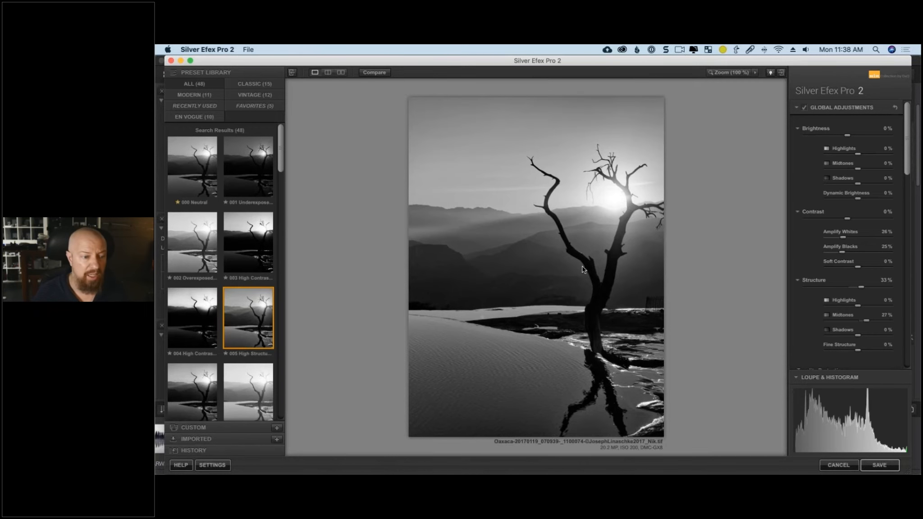
Compare the 004 High Contrast (smooth) and 005 High Structure (harsh) presets by applying them alternately to the tree photo.
click(193, 305)
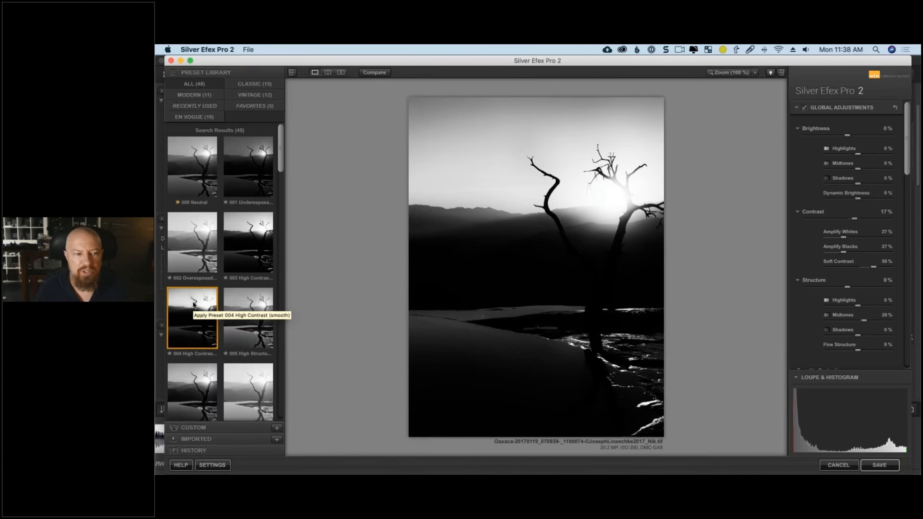
click(242, 305)
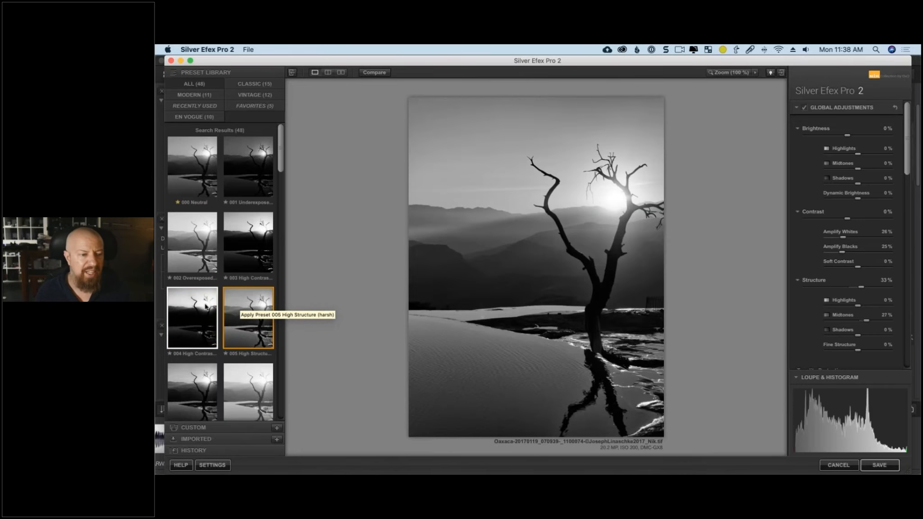
click(206, 307)
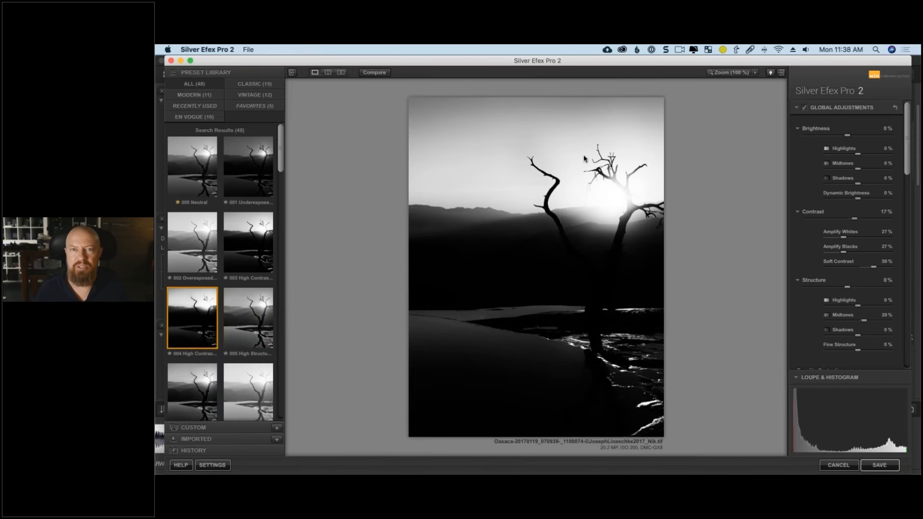
click(245, 311)
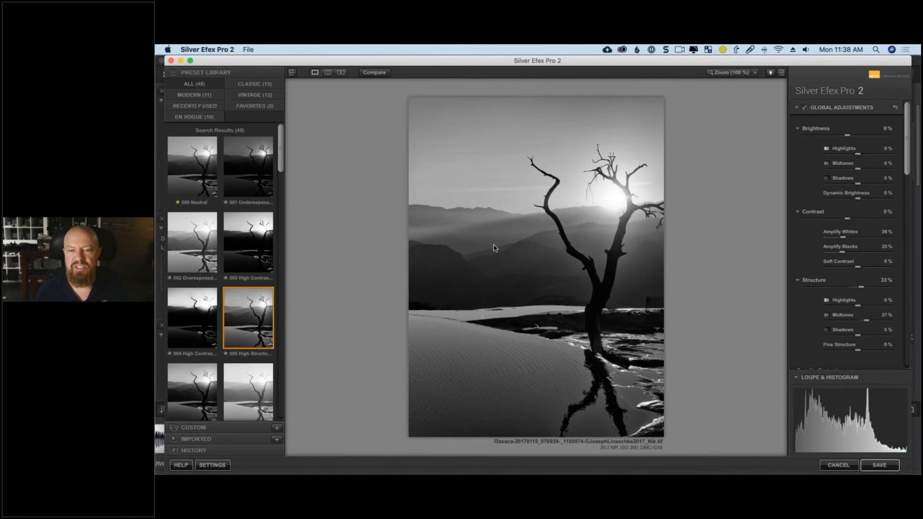
Try the 006 High Structure preset and the 007 High Key 1 preset on the tree photo.
click(189, 378)
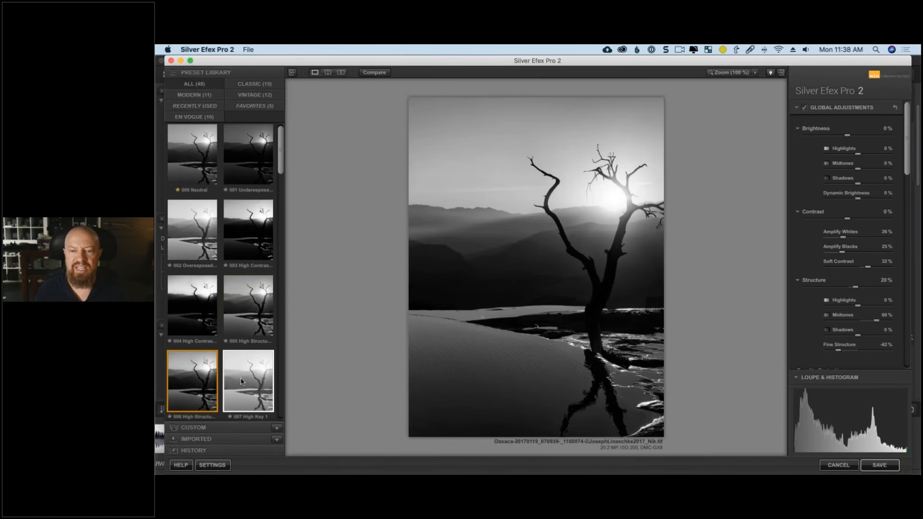
click(243, 381)
scroll(246, 329, down, 2)
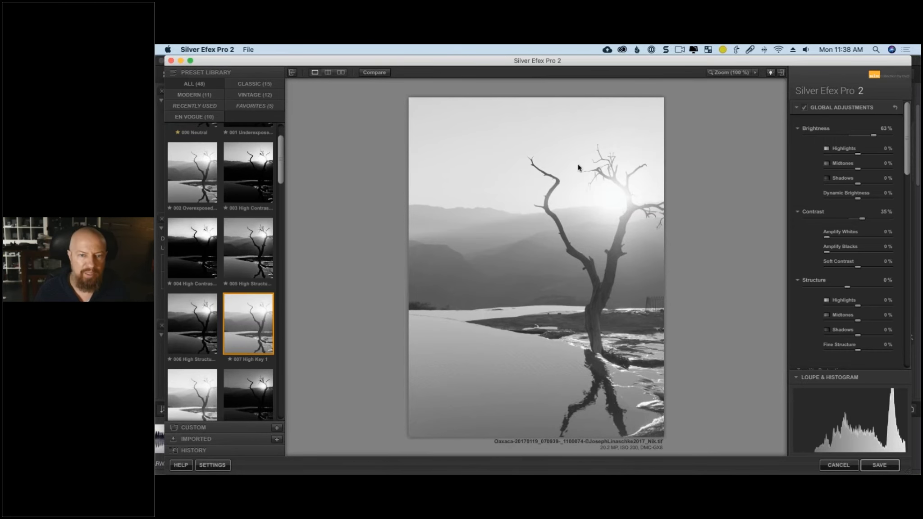
key(super+Tab)
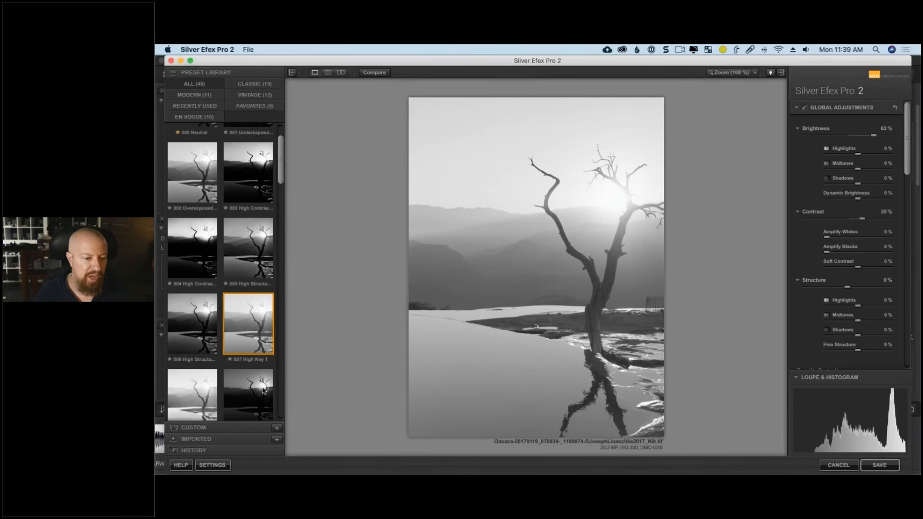
Preview the presets from 008 High Key 2 through 012 Push Process (N +3.0) on the tree photo.
click(187, 385)
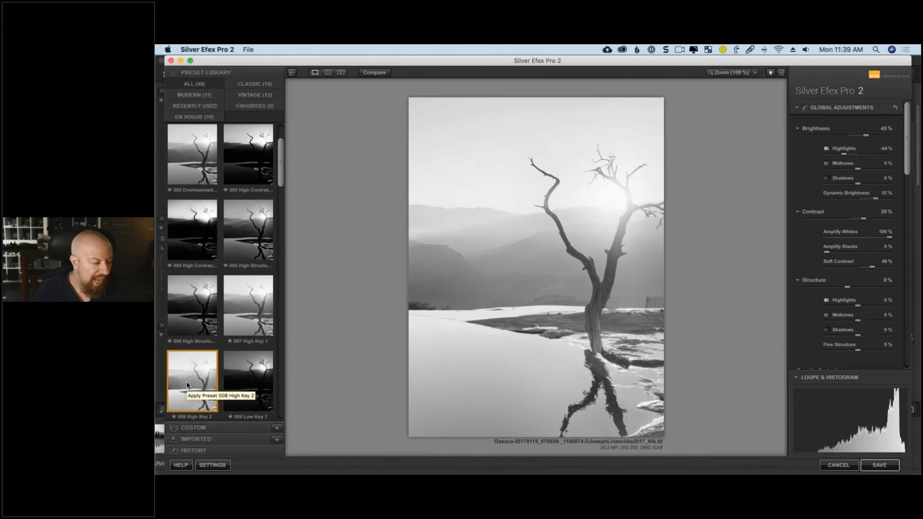
key(Right)
key(Right)
key(Right)
key(Right)
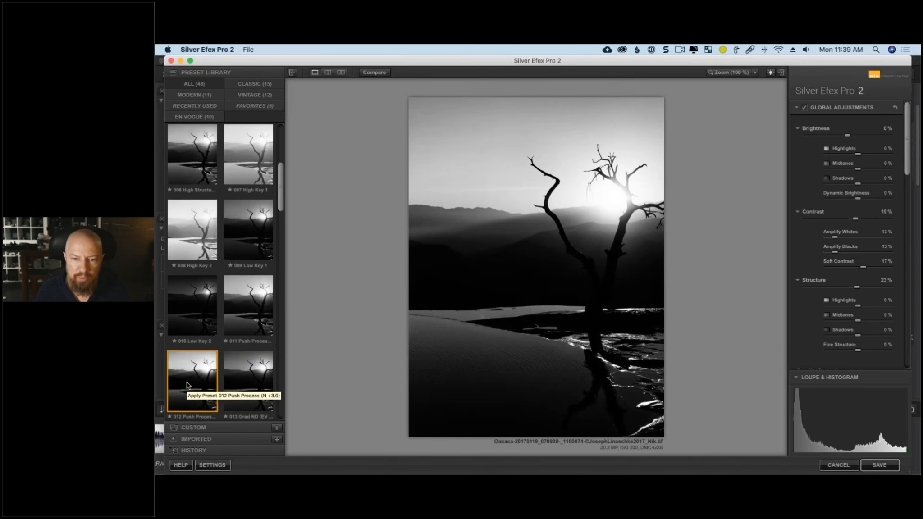
Go back through the Preset Library and apply the 008 High Key 2 preset to the tree photo.
key(Right)
key(Left)
key(Left)
key(Left)
key(Left)
key(Left)
key(Left)
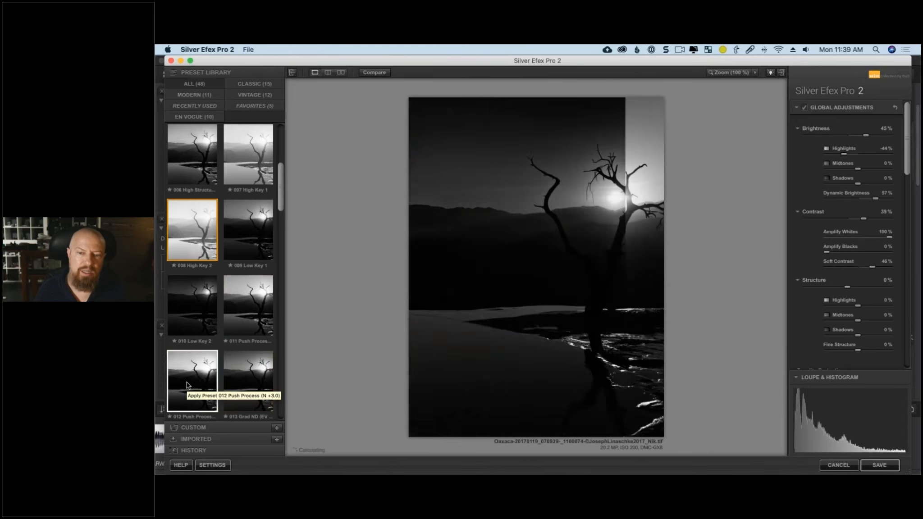
Step back through the 006 and 005 High Structure presets and apply the 000 Neutral preset to the tree photo.
key(Left)
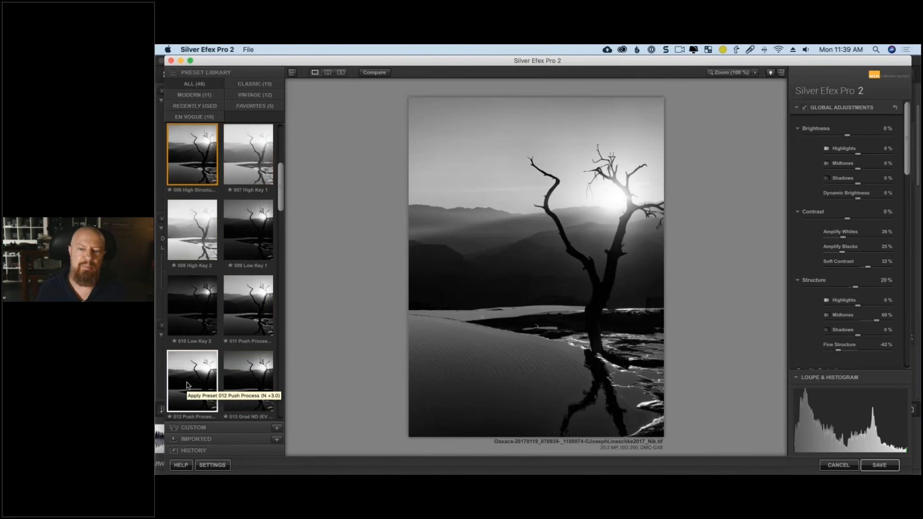
key(Left)
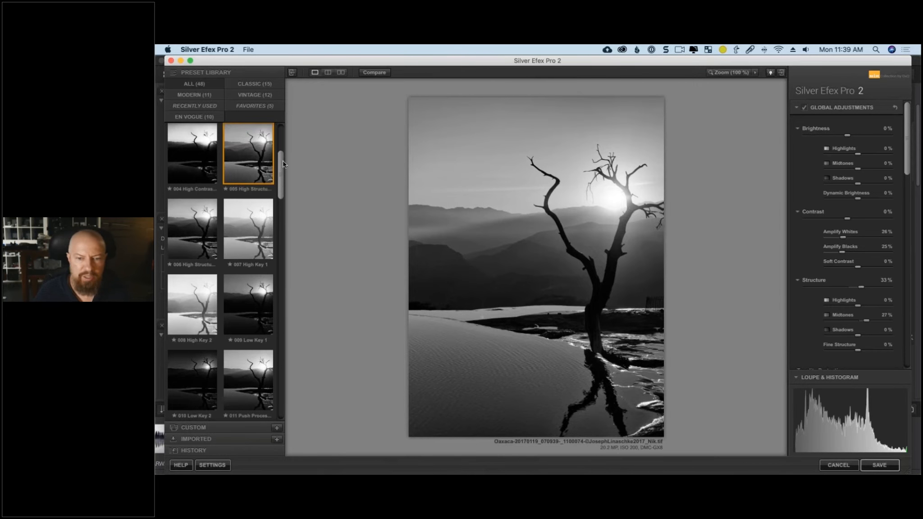
scroll(282, 165, up, 5)
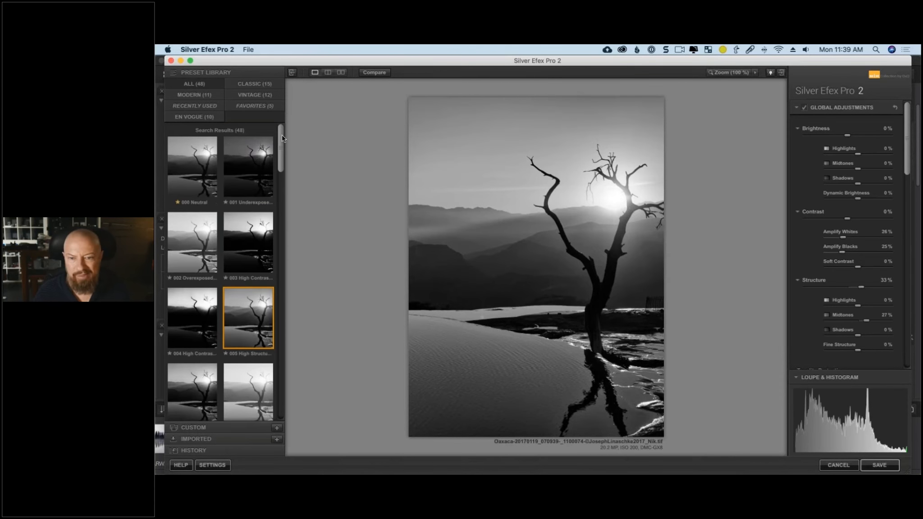
click(201, 156)
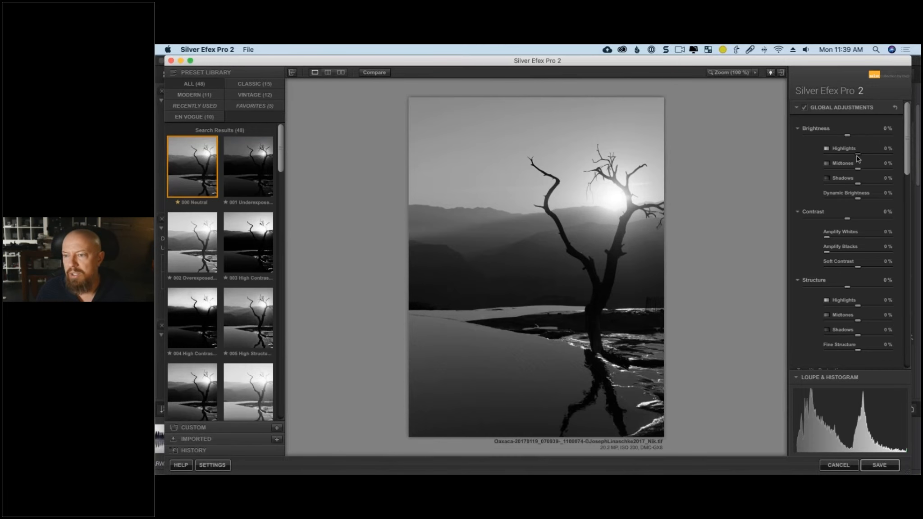
drag(857, 156, 848, 136)
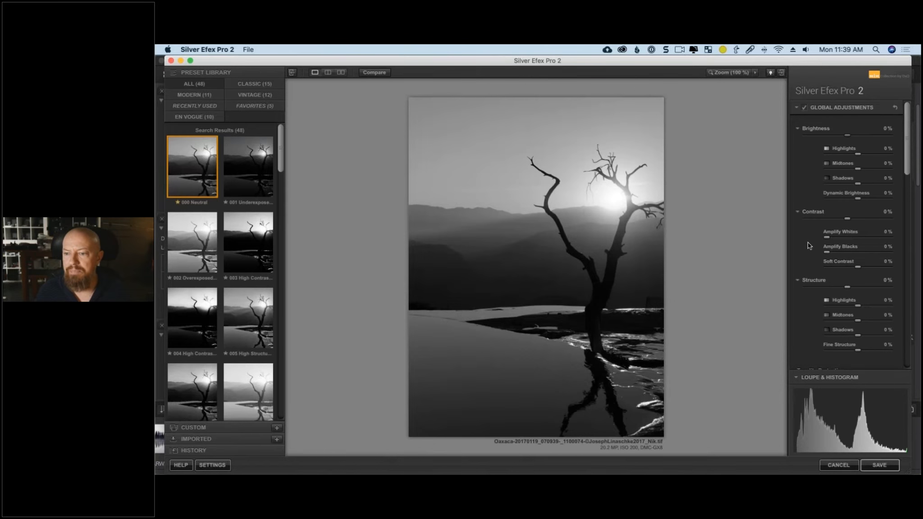
Add a control point in the sky beside the tree, display its mask, and set its radius to 52%.
scroll(808, 242, down, 10)
click(825, 118)
click(544, 143)
click(893, 152)
drag(568, 145, 578, 146)
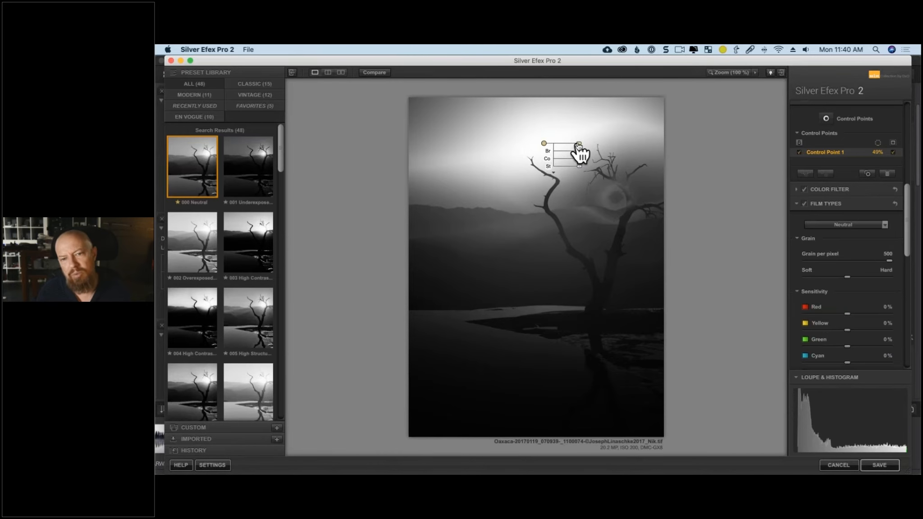
drag(580, 145, 580, 146)
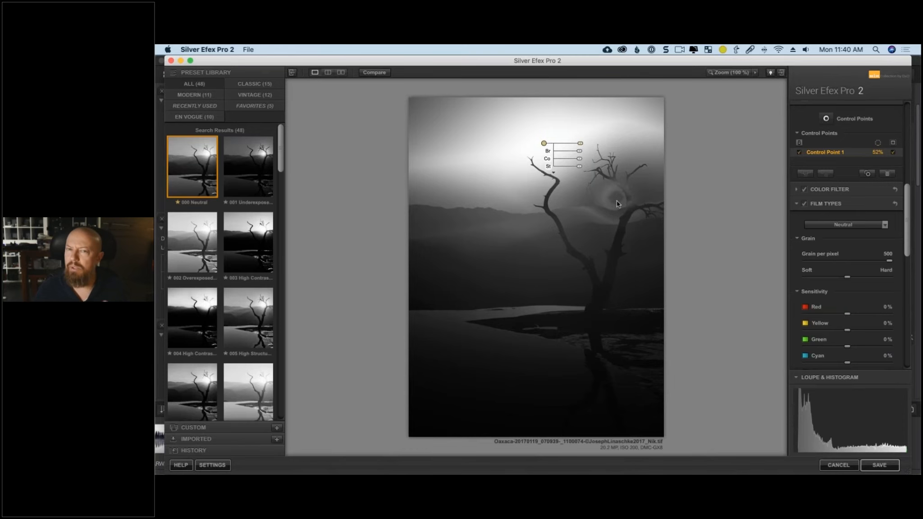
With the mask hidden, try 100% brightness on the sky control point and bring it back to a slight boost.
click(893, 152)
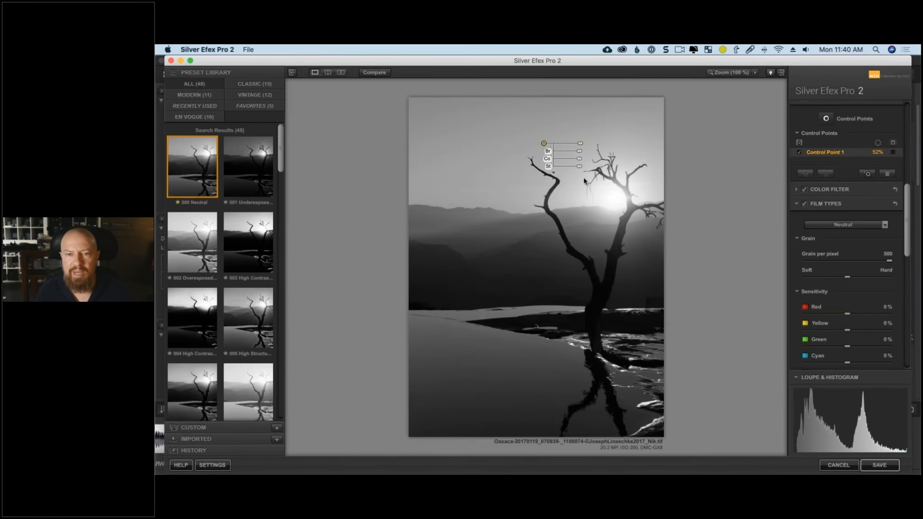
drag(580, 151, 599, 152)
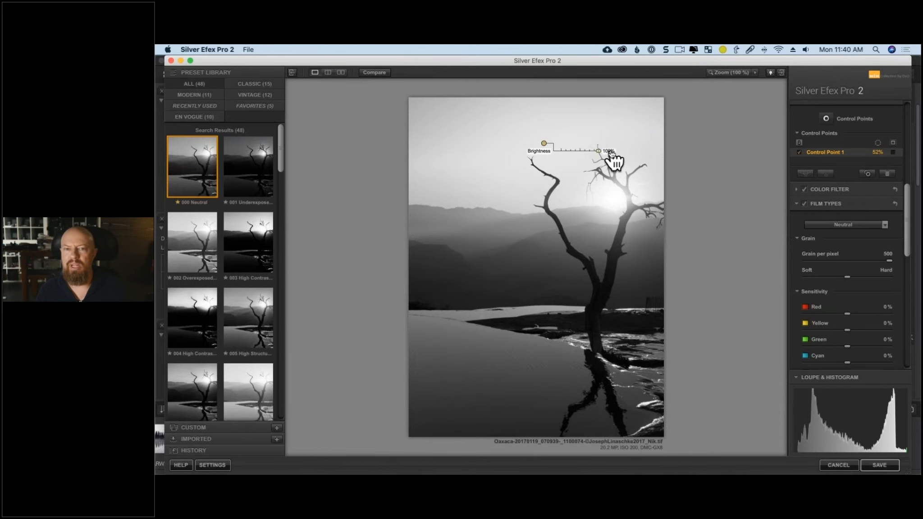
drag(610, 154, 584, 154)
With the mask displayed, move the sky control point to just left of the sun and set its radius to 61%.
click(892, 152)
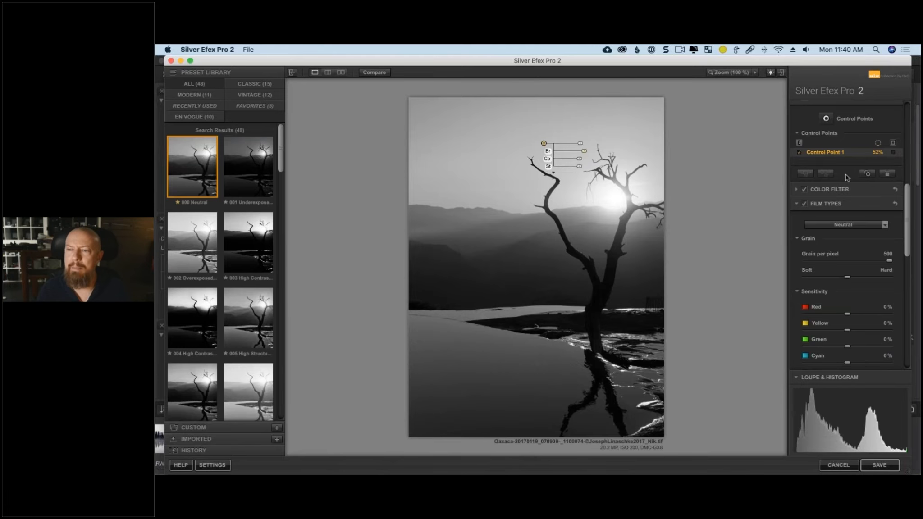
drag(543, 143, 542, 142)
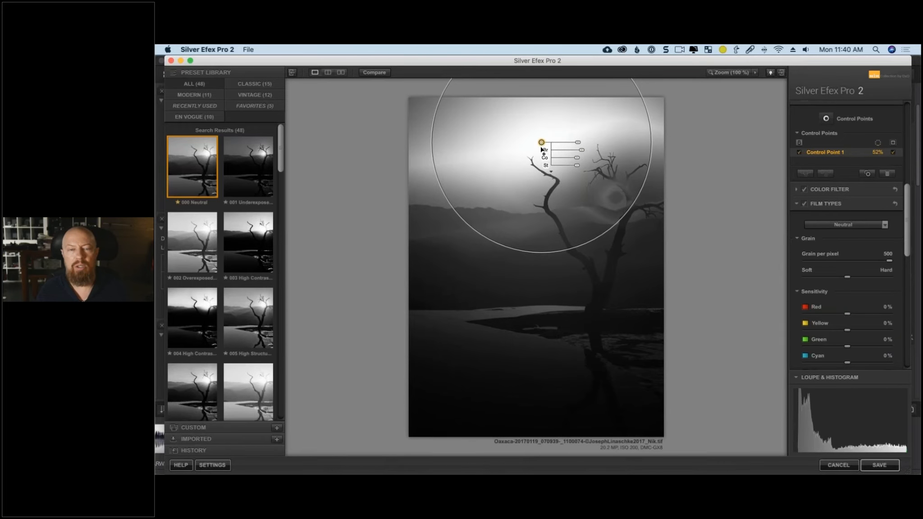
drag(541, 144, 636, 202)
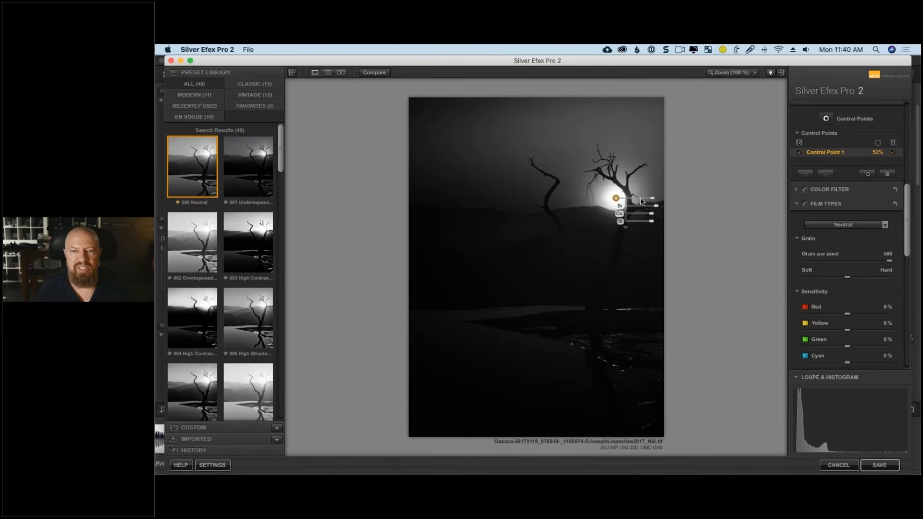
drag(651, 200, 601, 190)
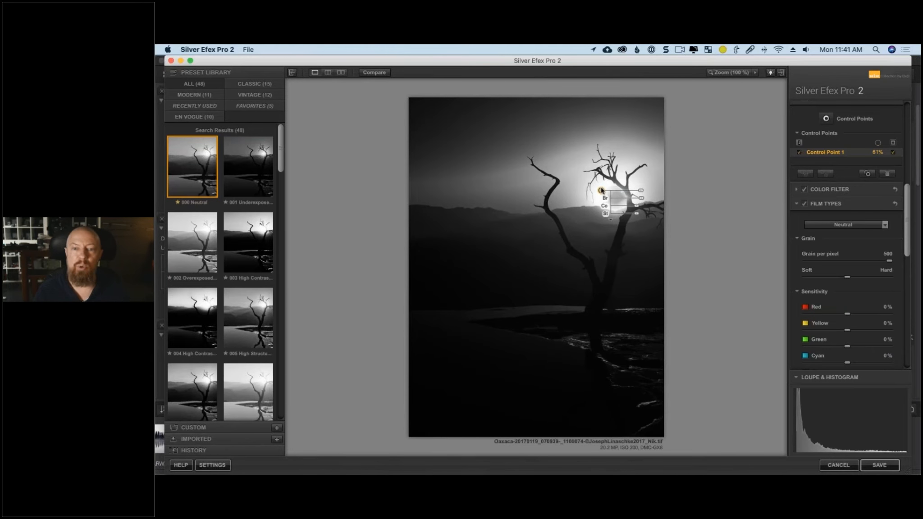
drag(603, 193, 604, 194)
mouse_move(603, 192)
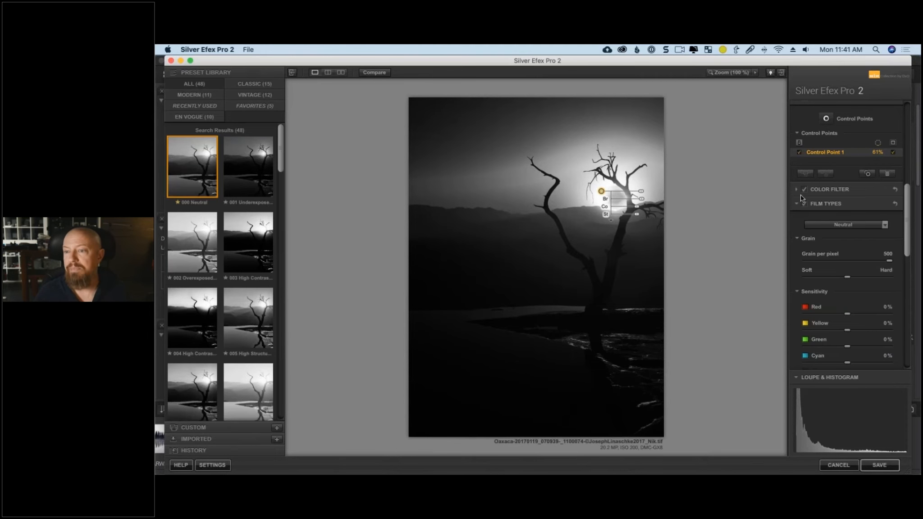
Hide the mask, strongly brighten the sky with the control point beside the sun, and compare with the original image.
click(893, 152)
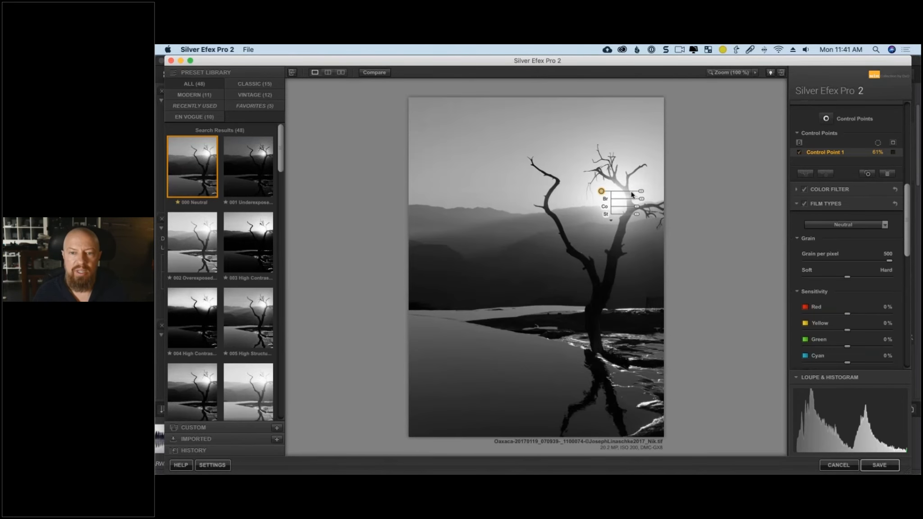
drag(640, 198, 654, 198)
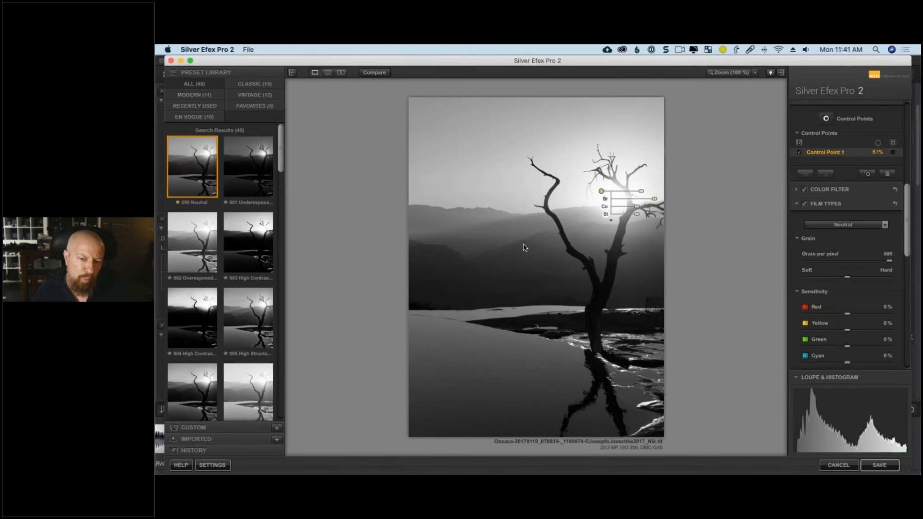
click(375, 72)
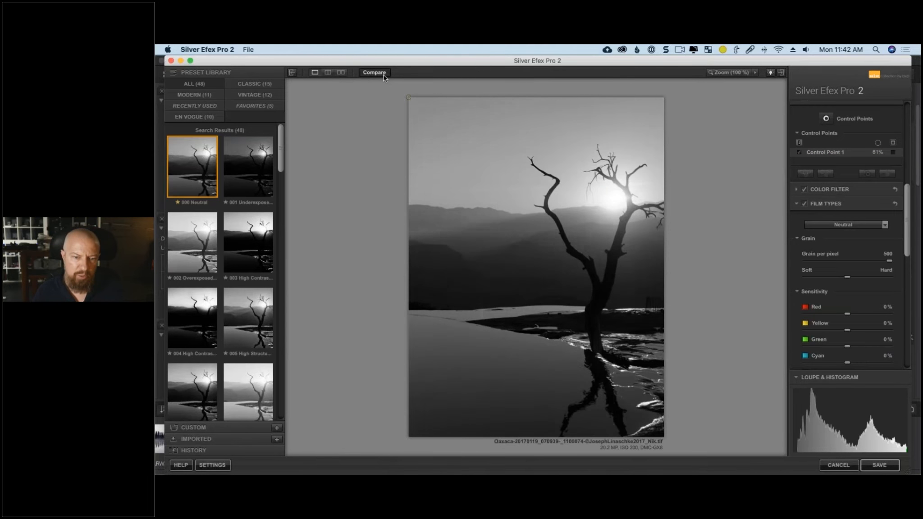
click(383, 76)
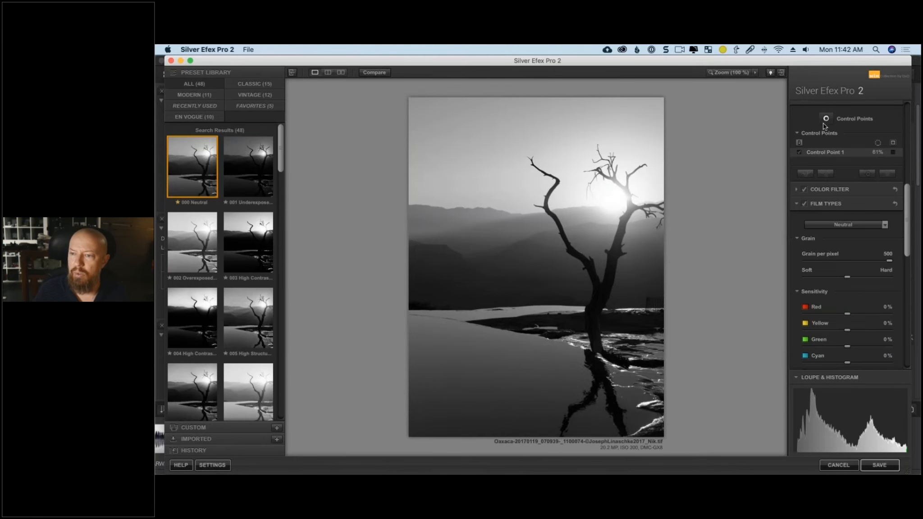
Add a second control point on the dark hills at the photo's left, set its radius to 39%, and display its mask.
click(448, 267)
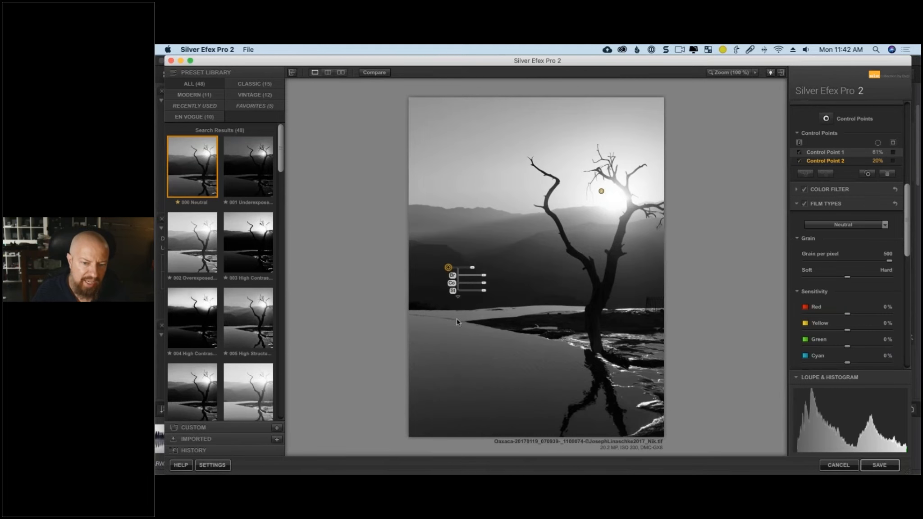
drag(448, 268, 479, 269)
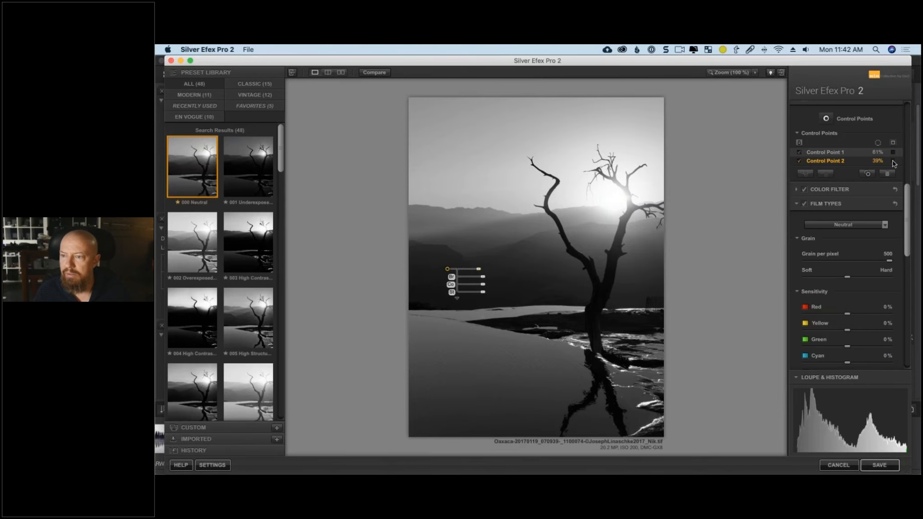
click(893, 162)
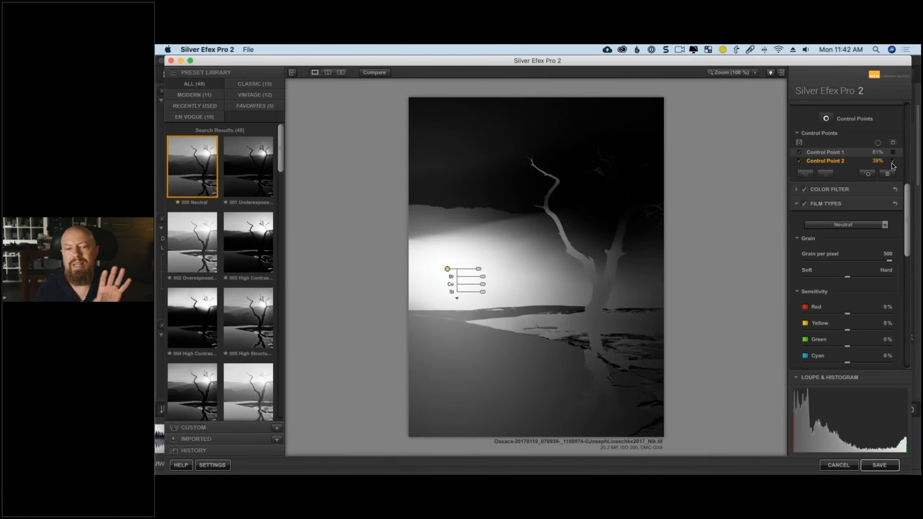
Compare the hill control point's mask with the original image twice.
click(379, 73)
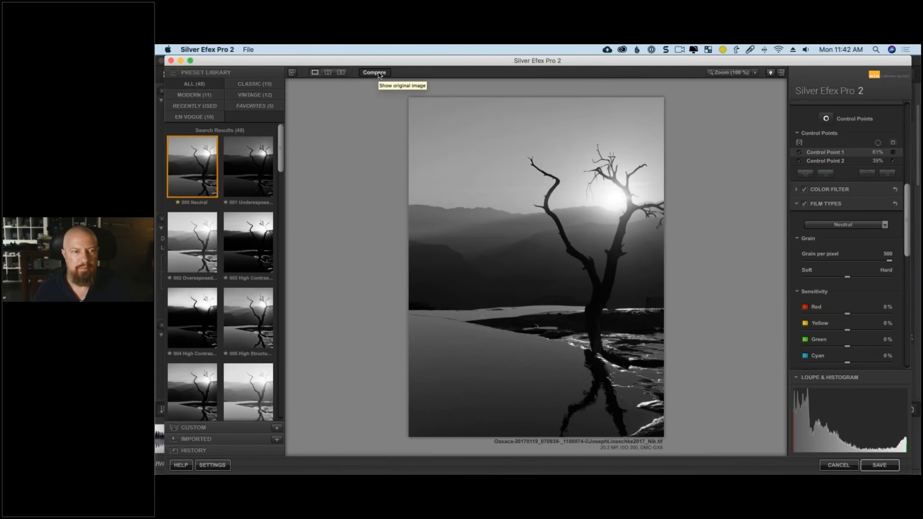
click(379, 74)
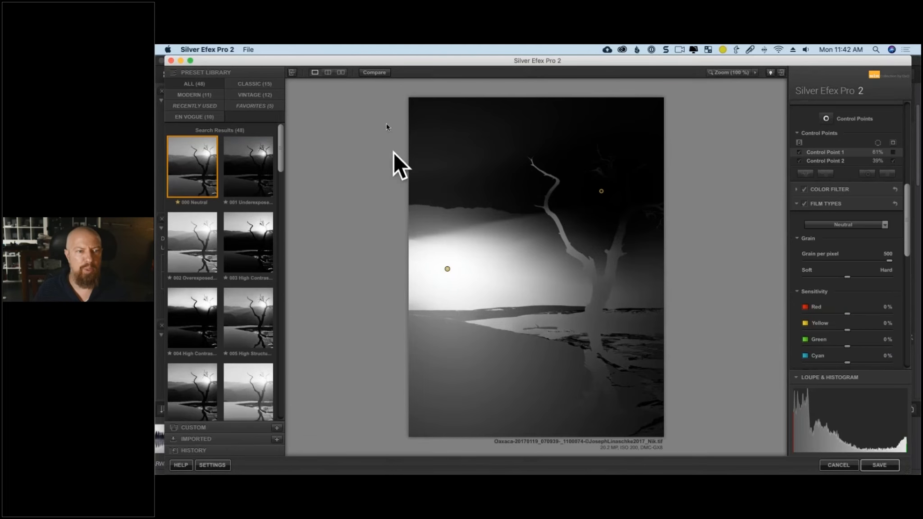
click(380, 73)
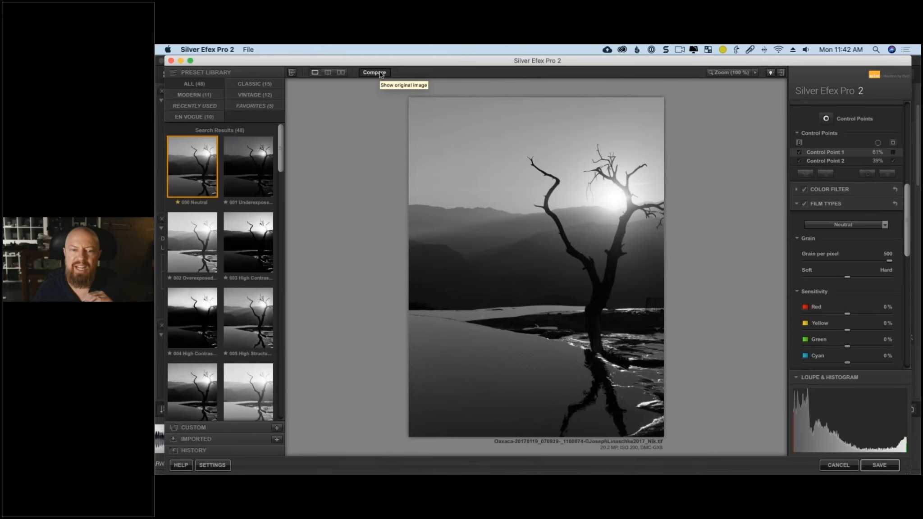
click(381, 73)
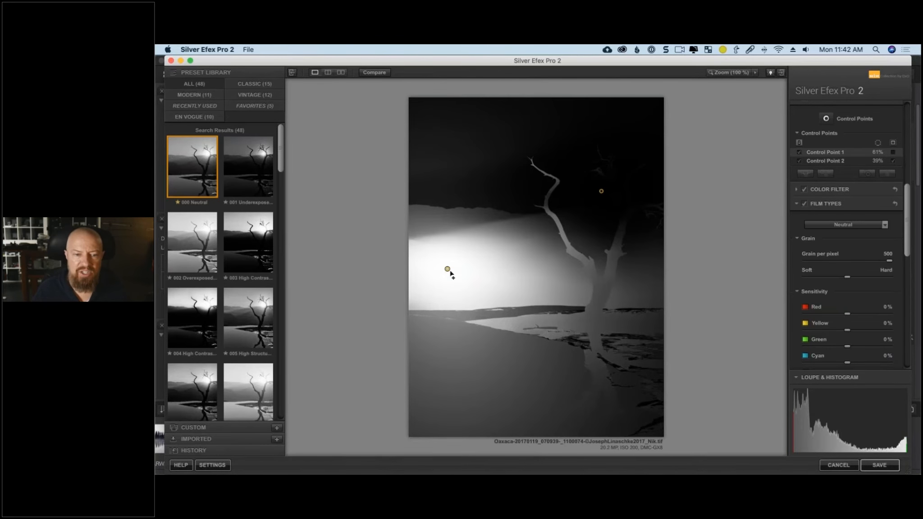
Reduce the dark hills control point's radius to 20%, hide its mask, and set its brightness to -13%.
click(447, 268)
drag(479, 270, 473, 275)
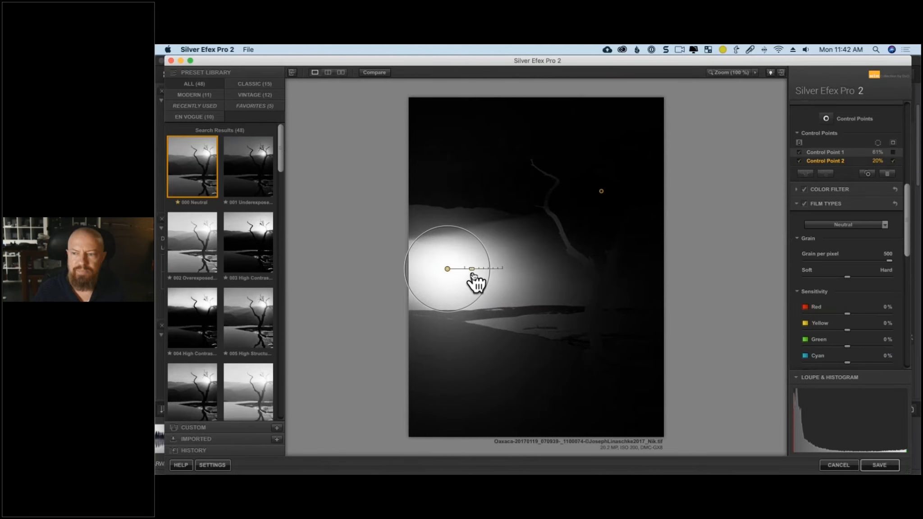
click(894, 161)
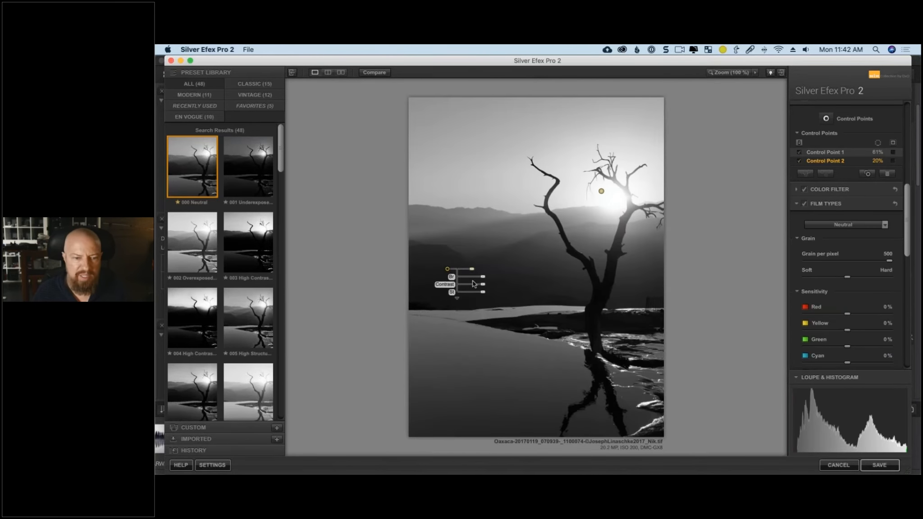
mouse_move(483, 280)
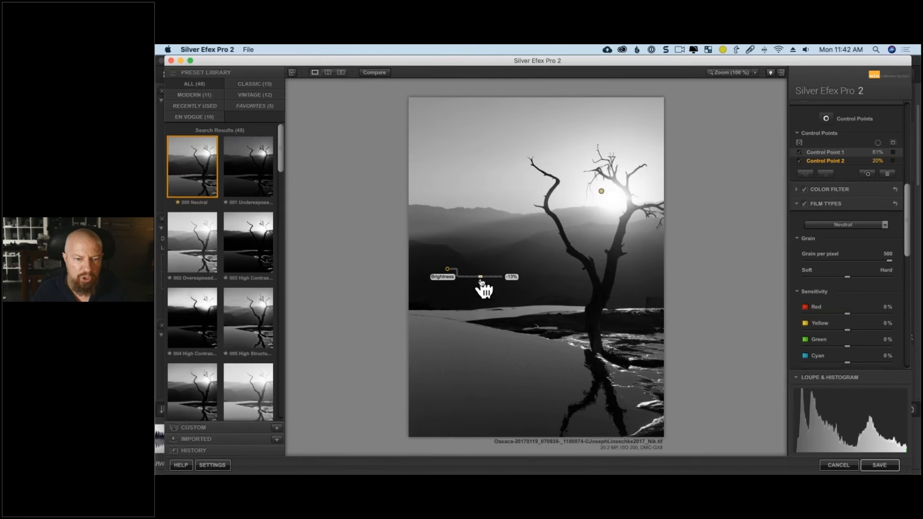
Add a third control point on the central hills with structure at 35% and a radius of 32%.
click(827, 119)
click(518, 254)
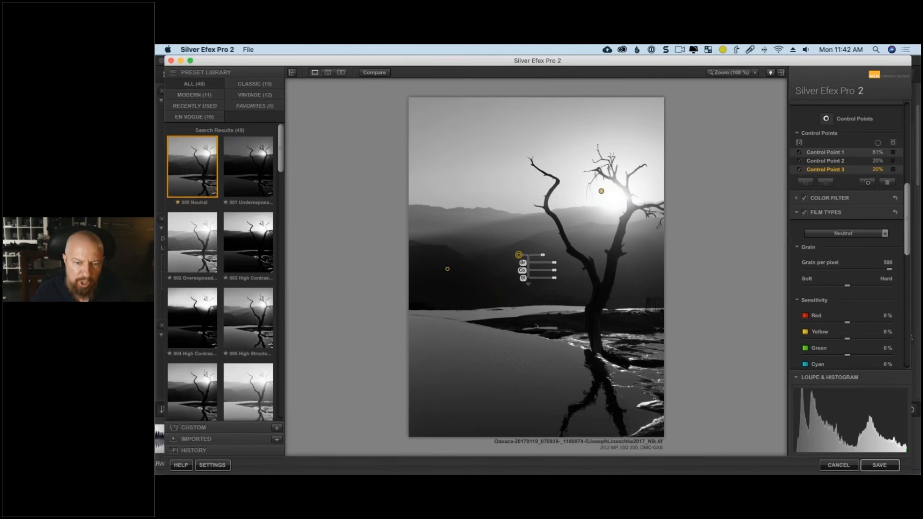
mouse_move(557, 268)
drag(557, 266, 550, 288)
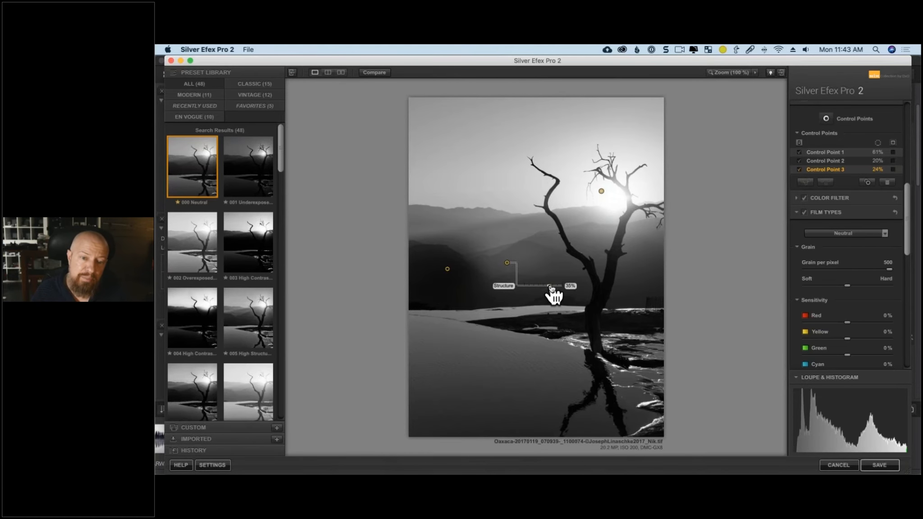
drag(532, 263, 535, 264)
Set Control Point 2's radius to 30%, raise its structure, and move it down and left toward the base of the hills.
click(448, 269)
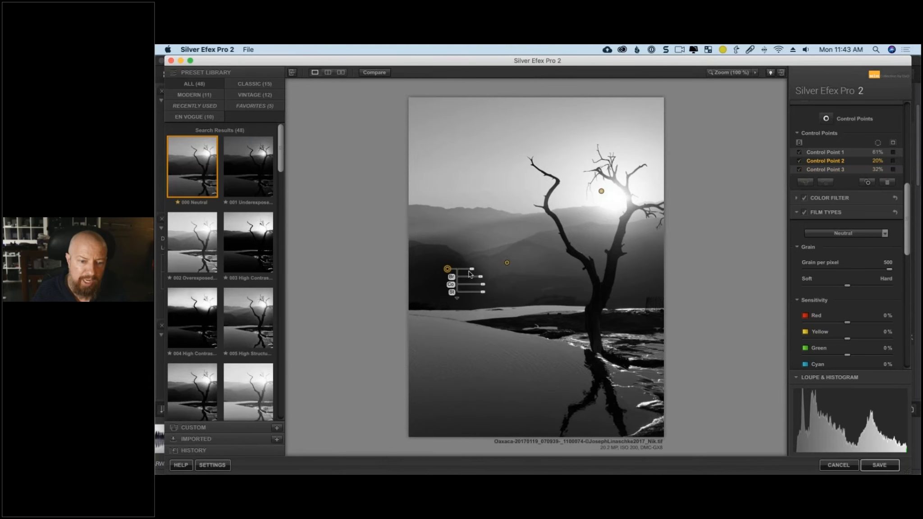
drag(474, 272, 494, 294)
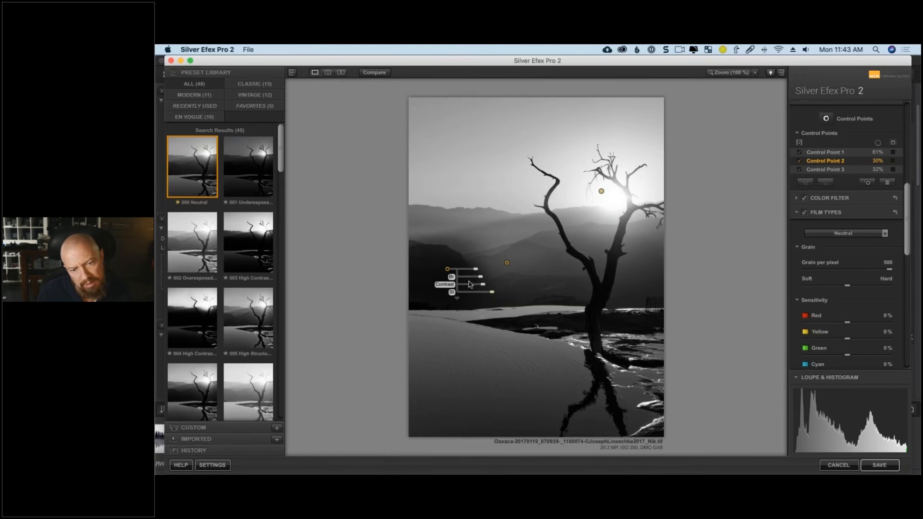
drag(439, 278, 431, 284)
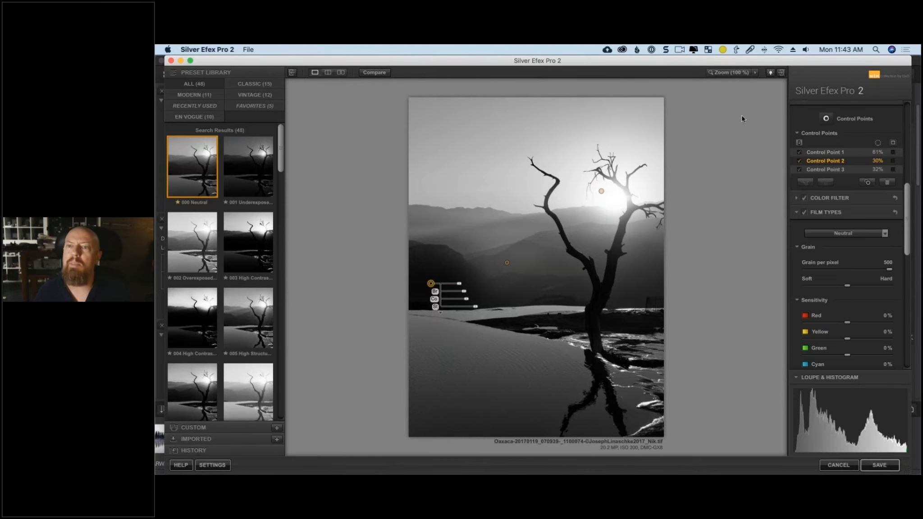
Zoom the photo to 100% and examine the detail in the hills and the rippled foreground.
click(739, 73)
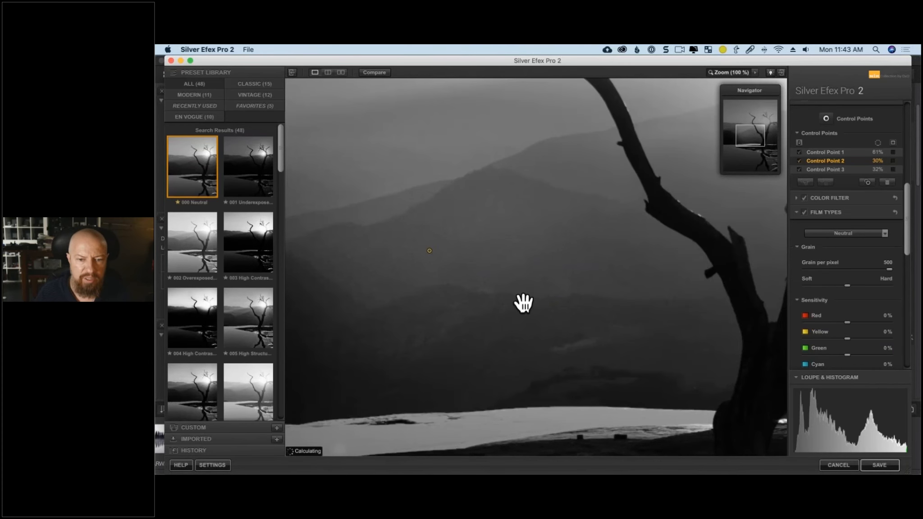
drag(521, 303, 516, 237)
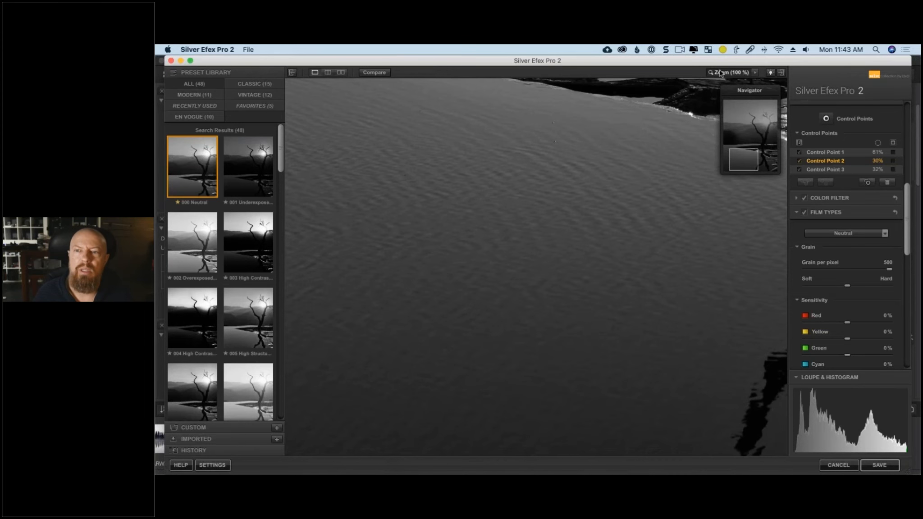
Add a fourth control point on the smooth foreground with a radius of 42% and check its mask.
click(707, 262)
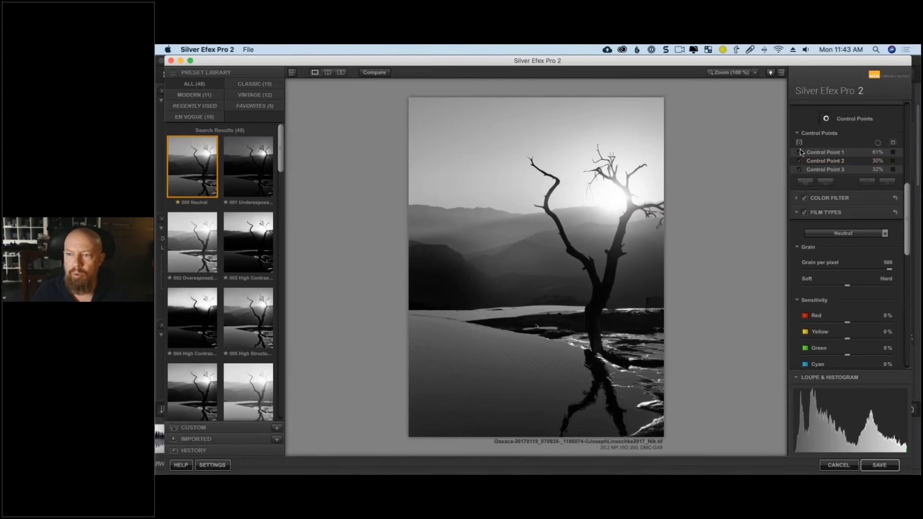
click(826, 118)
click(472, 379)
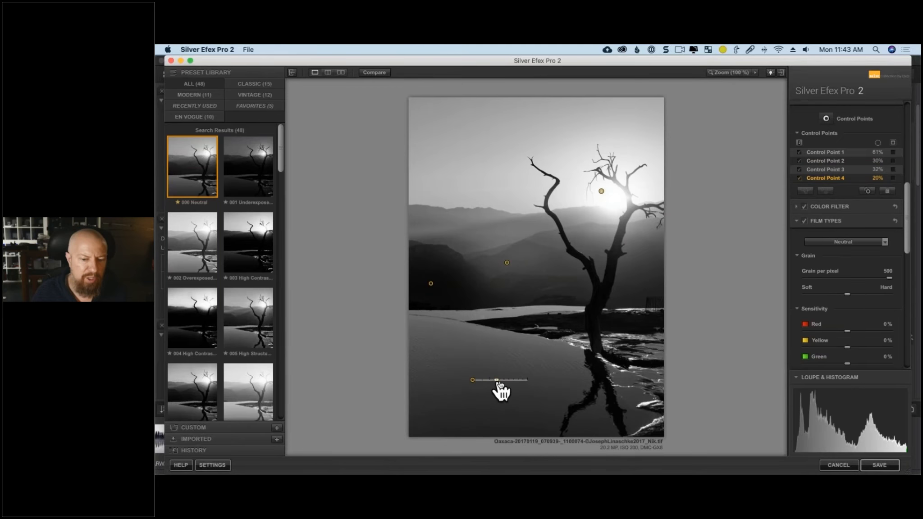
drag(497, 382, 505, 383)
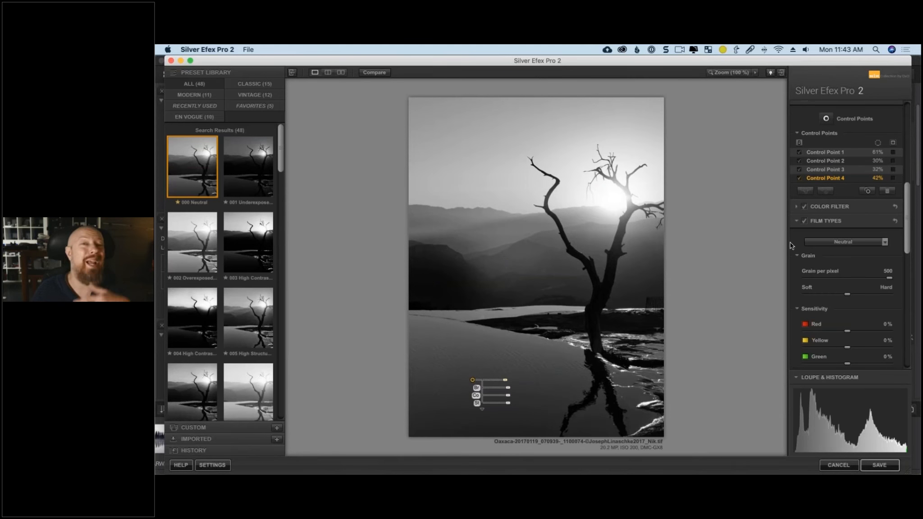
click(893, 179)
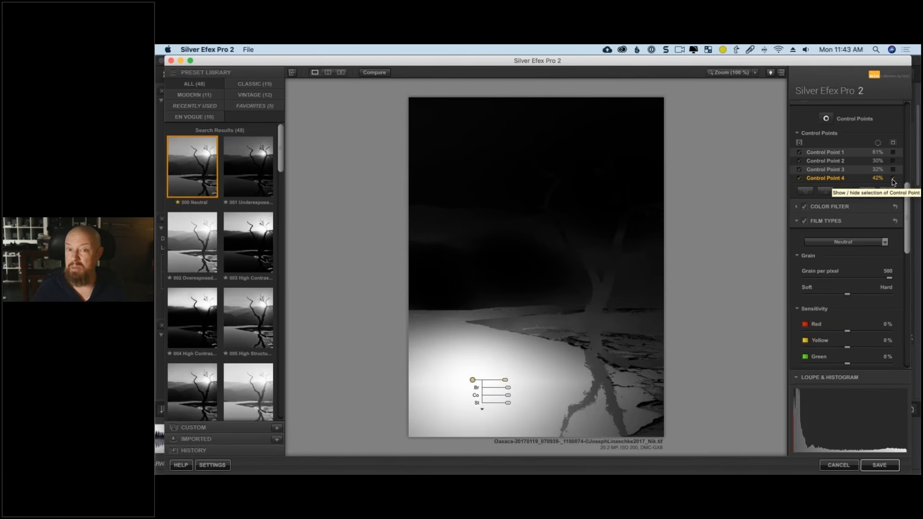
click(894, 181)
Lower the foreground control point's structure to smooth out the ripples, and check its effect at 100% zoom.
mouse_move(508, 404)
drag(508, 405, 551, 404)
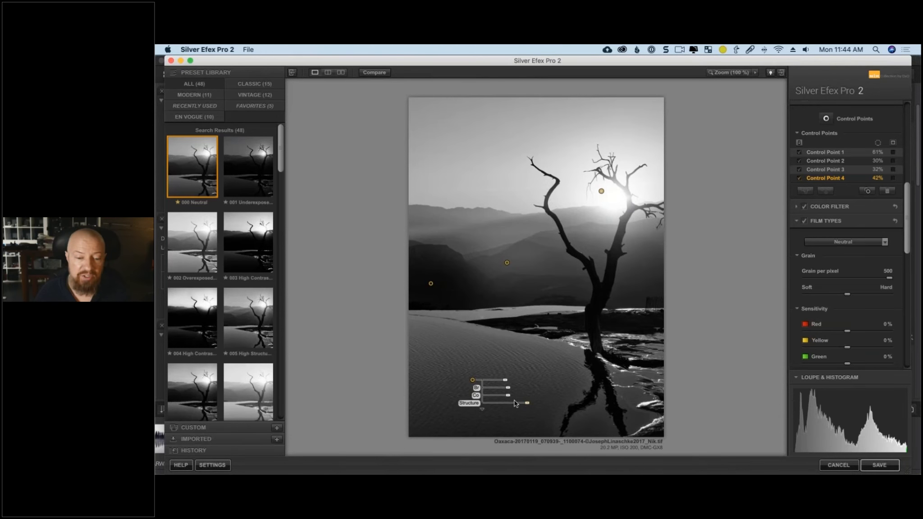
drag(527, 403, 479, 413)
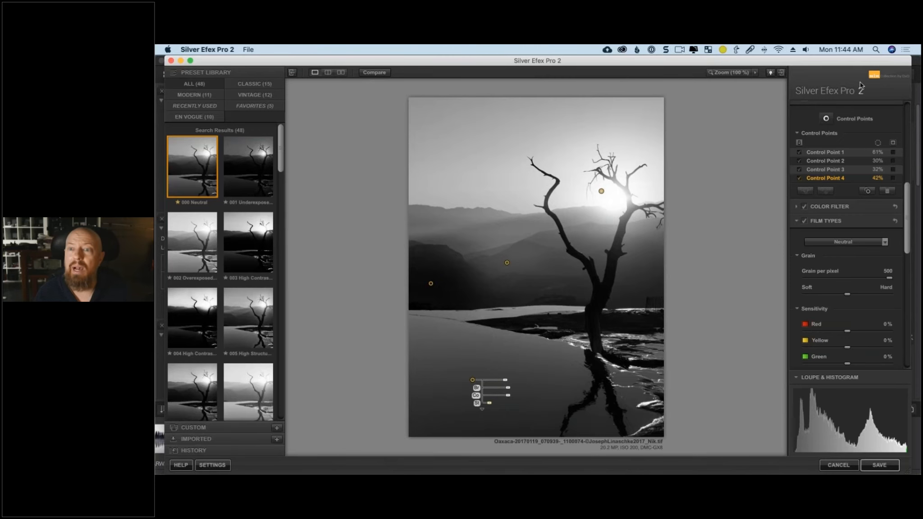
click(740, 73)
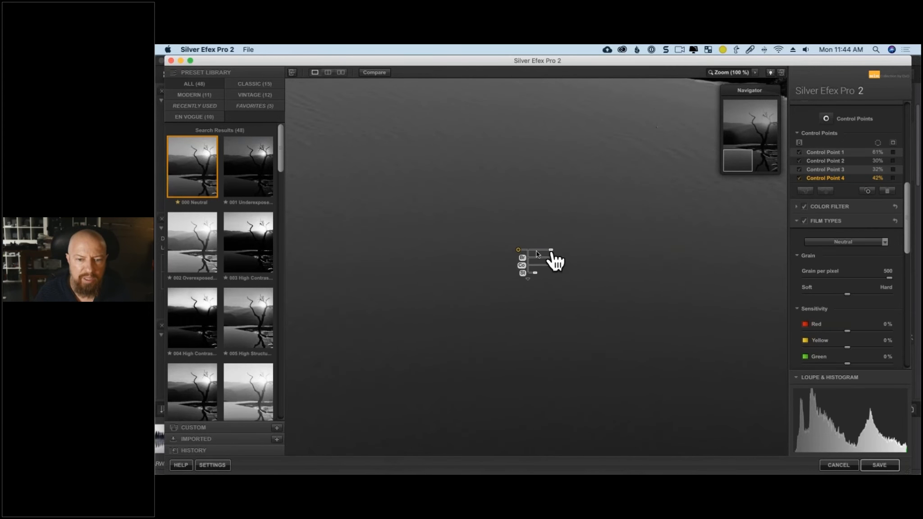
click(799, 179)
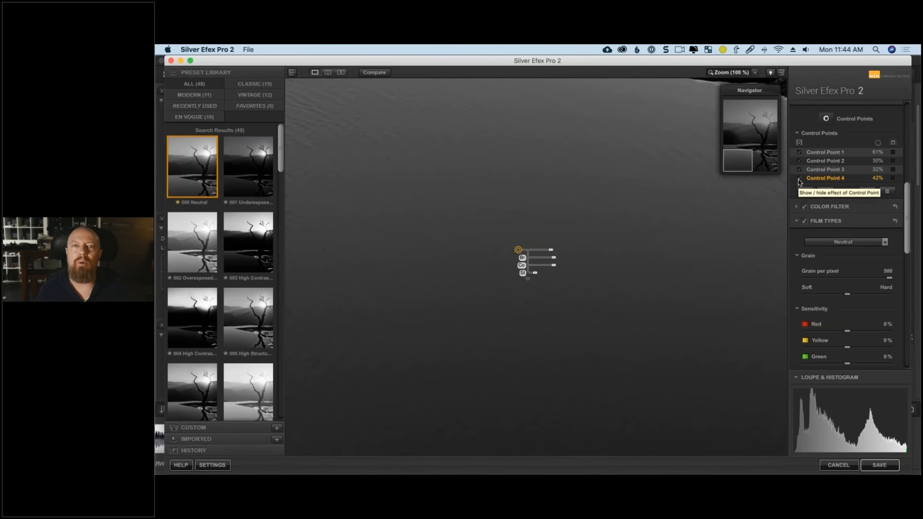
click(728, 73)
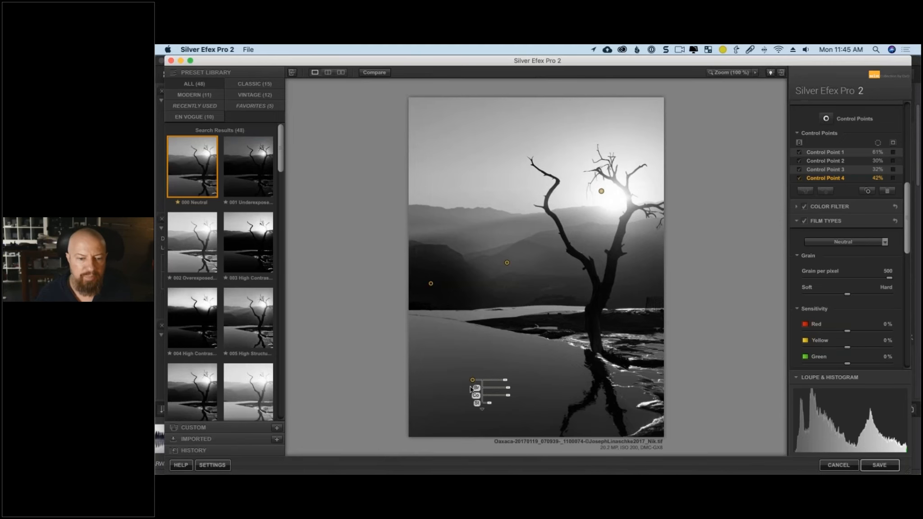
Move the foreground control point closer to the left shore, and group it with a duplicate placed beside the tree's reflection.
drag(472, 380, 440, 347)
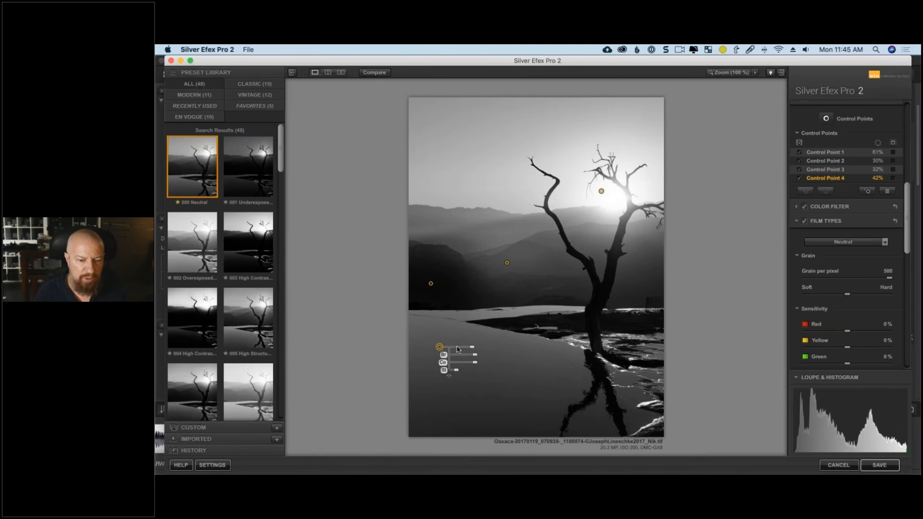
drag(440, 347, 543, 391)
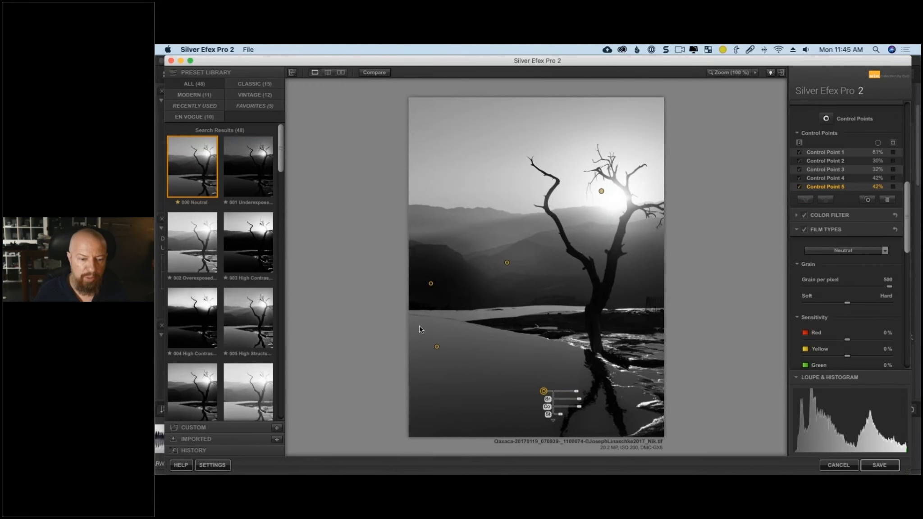
drag(419, 327, 559, 413)
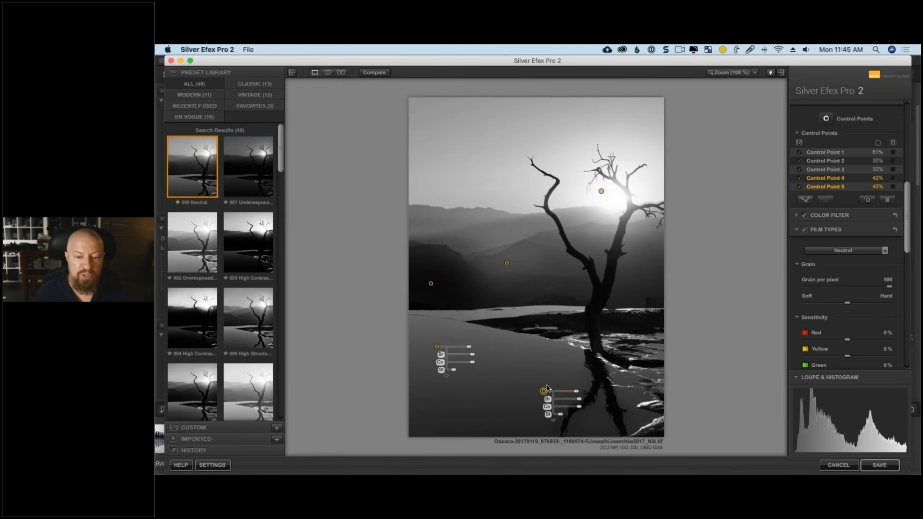
click(805, 200)
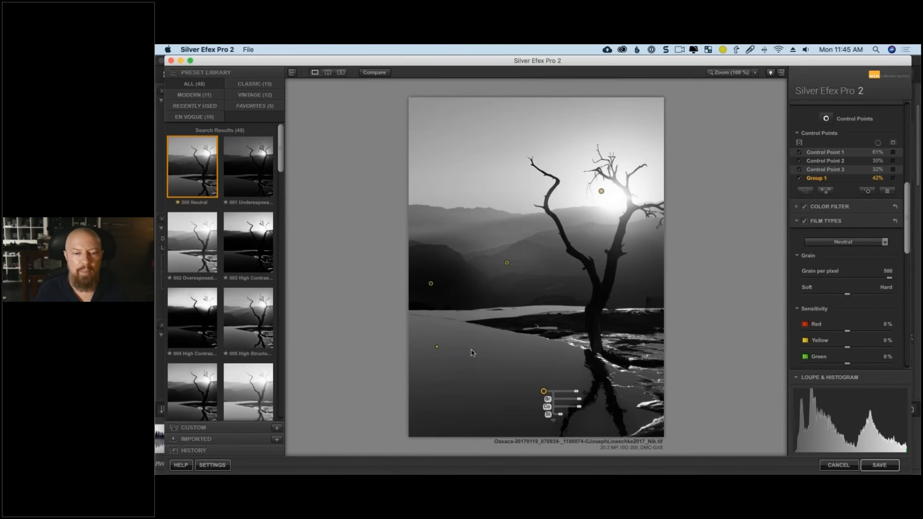
mouse_move(561, 414)
mouse_down()
mouse_move(631, 417)
mouse_move(559, 416)
mouse_up()
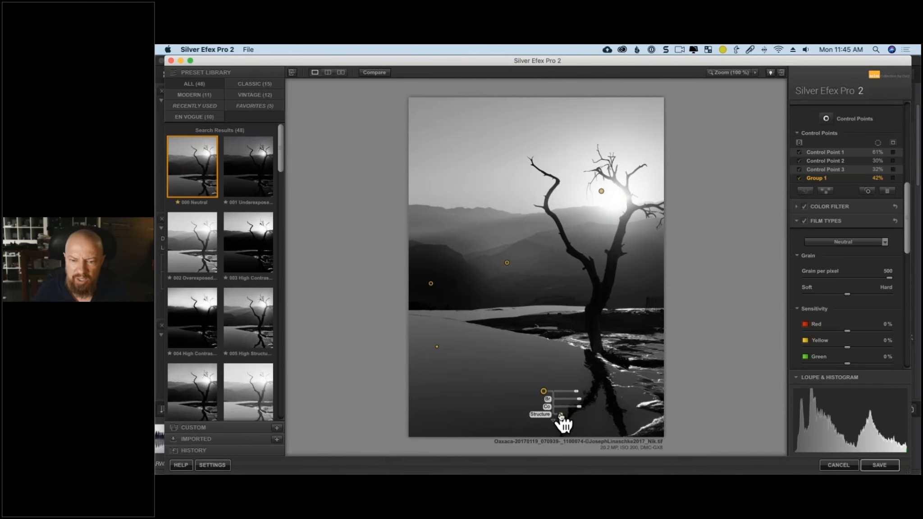
Add a control point with a 27% radius and raised brightness on the tree, positioned at the fork of the trunk.
click(828, 120)
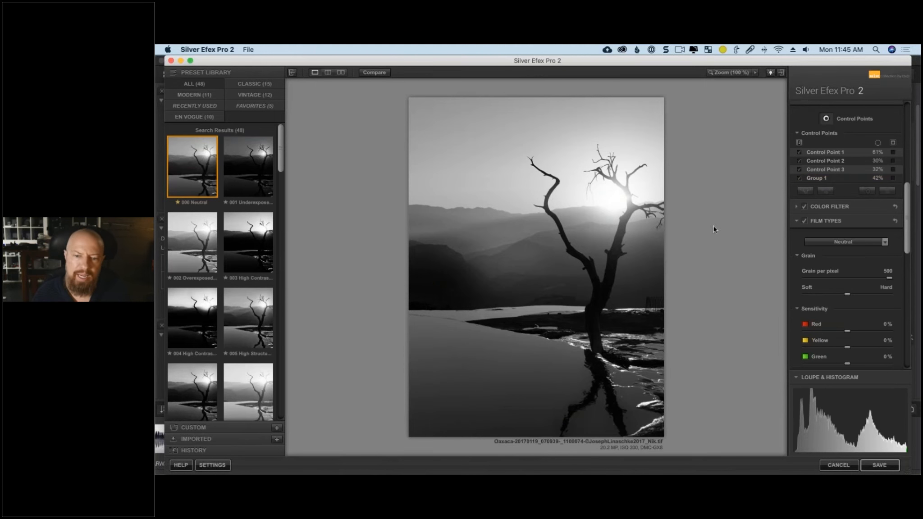
click(602, 294)
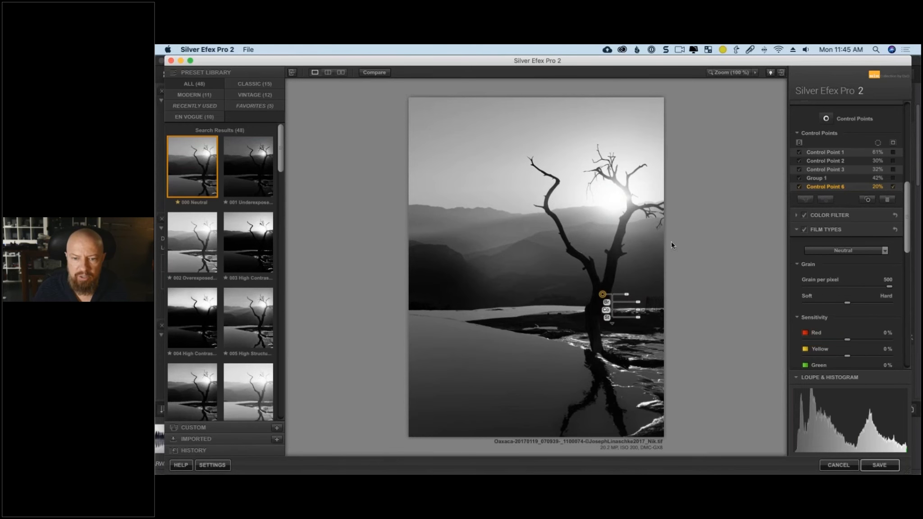
mouse_move(627, 294)
mouse_down()
mouse_move(638, 294)
mouse_move(622, 292)
mouse_move(629, 294)
mouse_up()
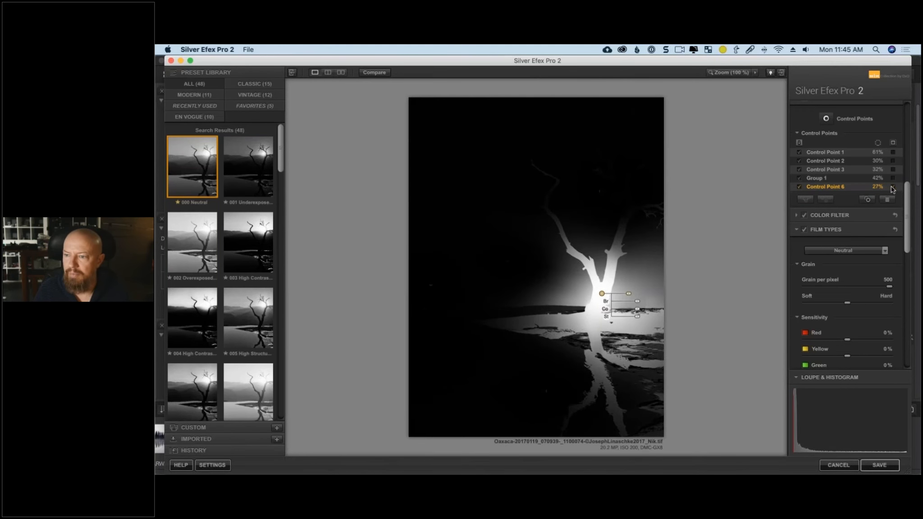
drag(640, 304, 652, 303)
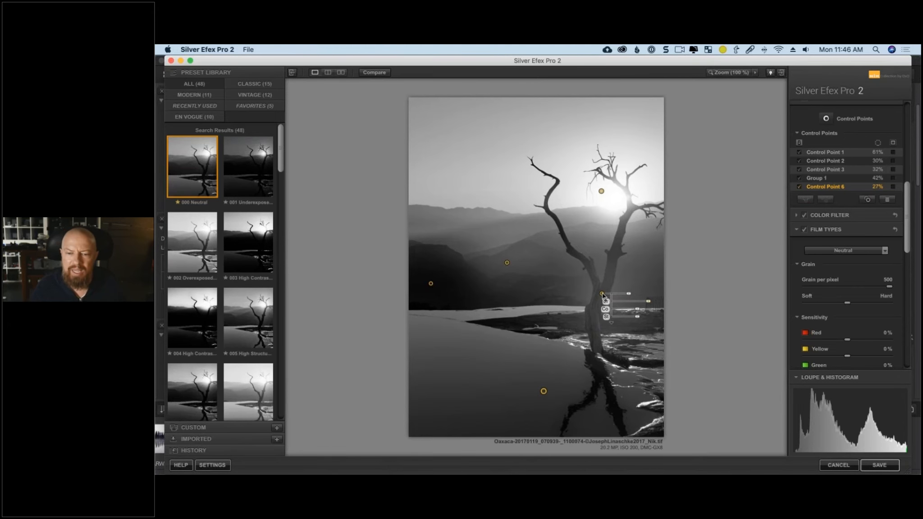
drag(603, 296, 644, 285)
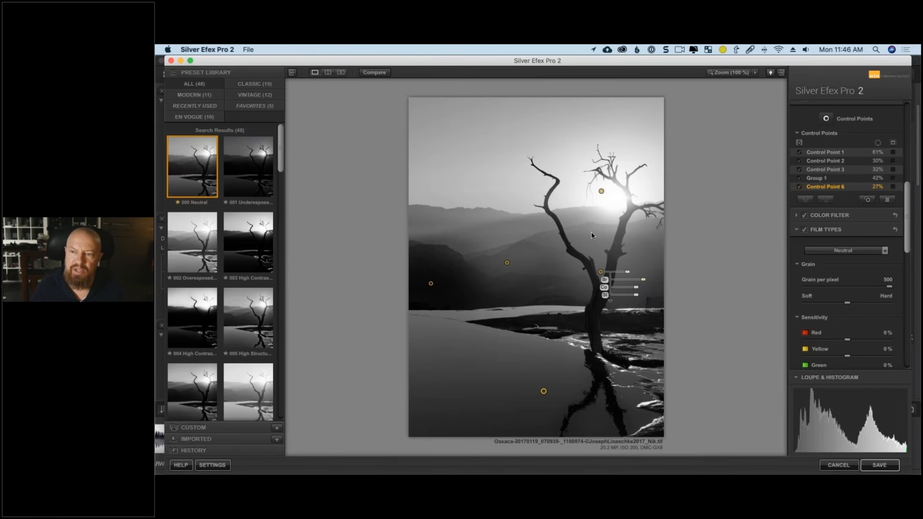
Add a control point with a 20% radius and reduced brightness on the lower trunk, balancing it against the point at the fork.
click(827, 119)
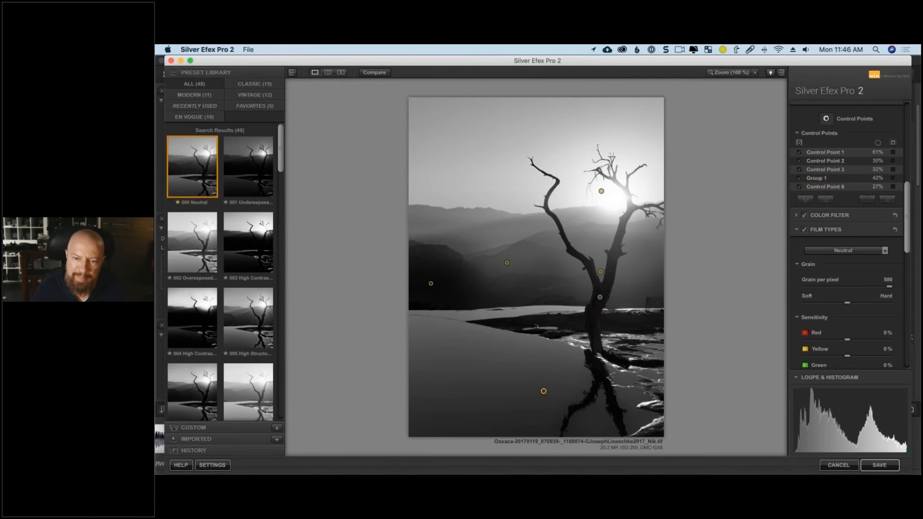
click(600, 297)
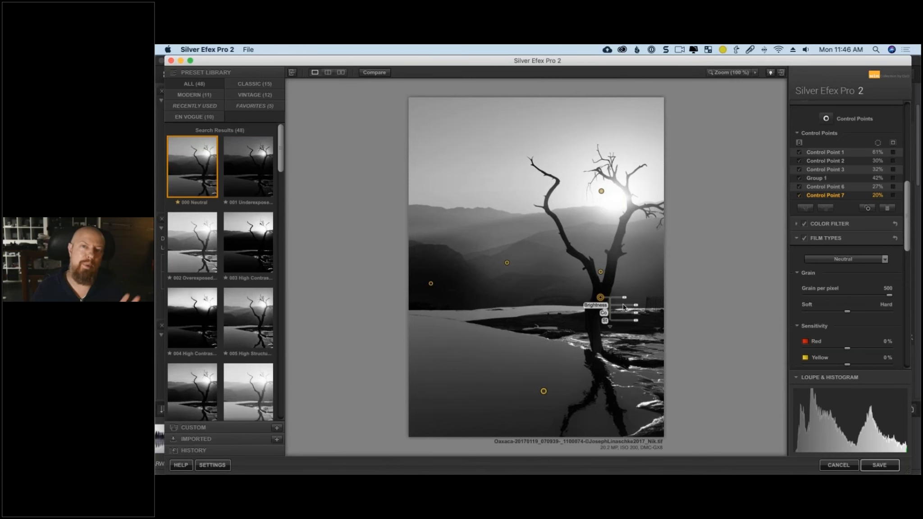
drag(635, 306, 633, 309)
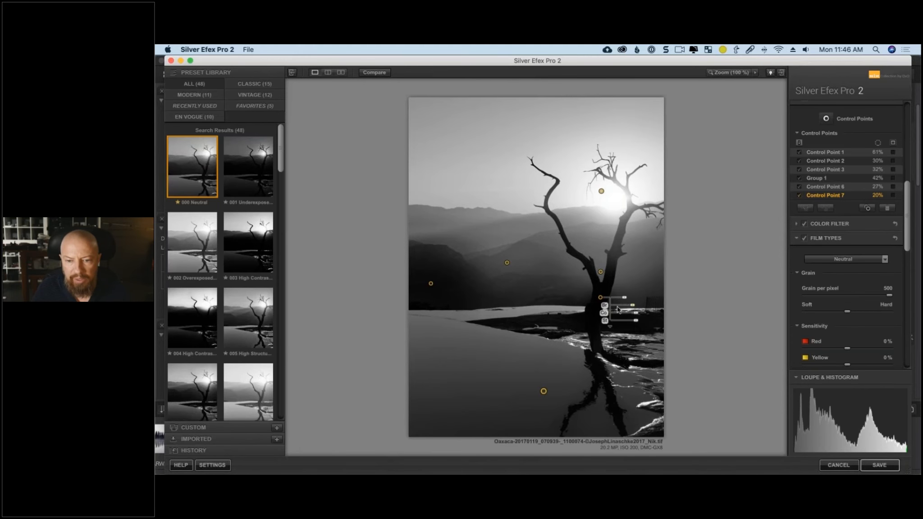
click(601, 272)
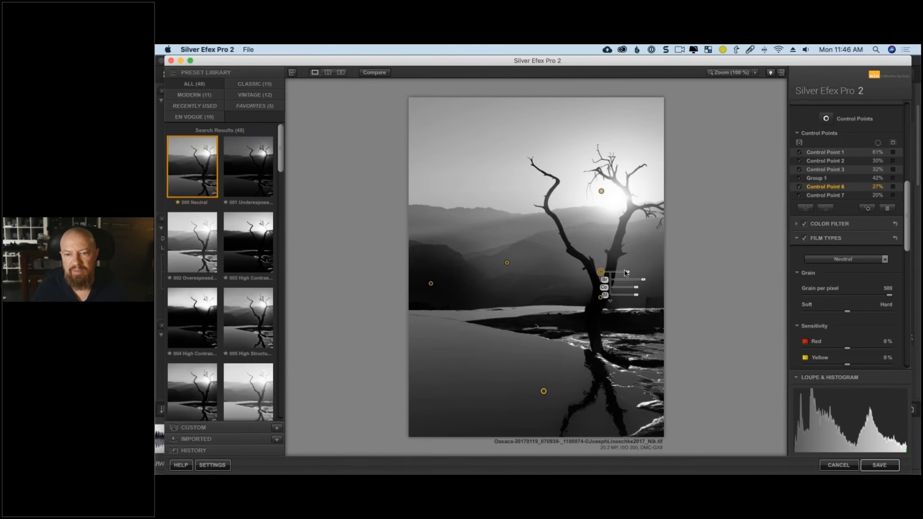
mouse_move(644, 280)
mouse_down()
mouse_move(659, 281)
mouse_move(645, 283)
mouse_up()
click(600, 297)
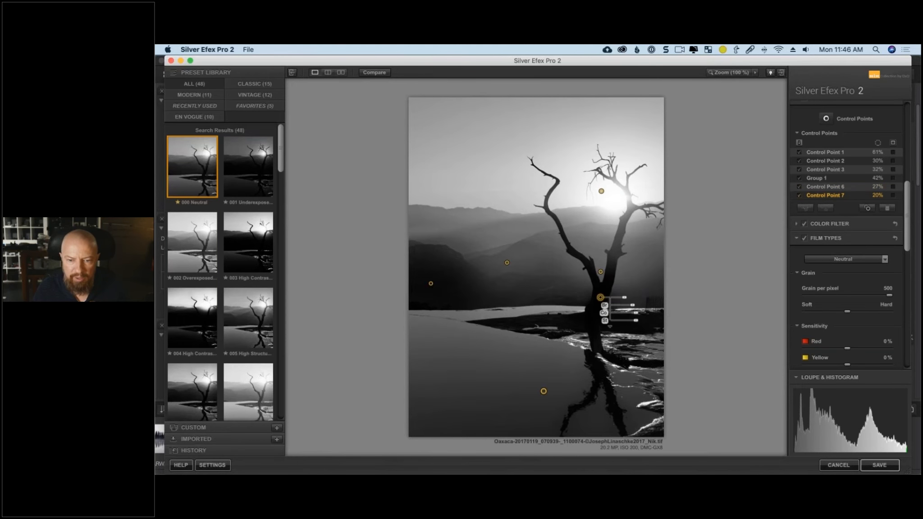
click(712, 327)
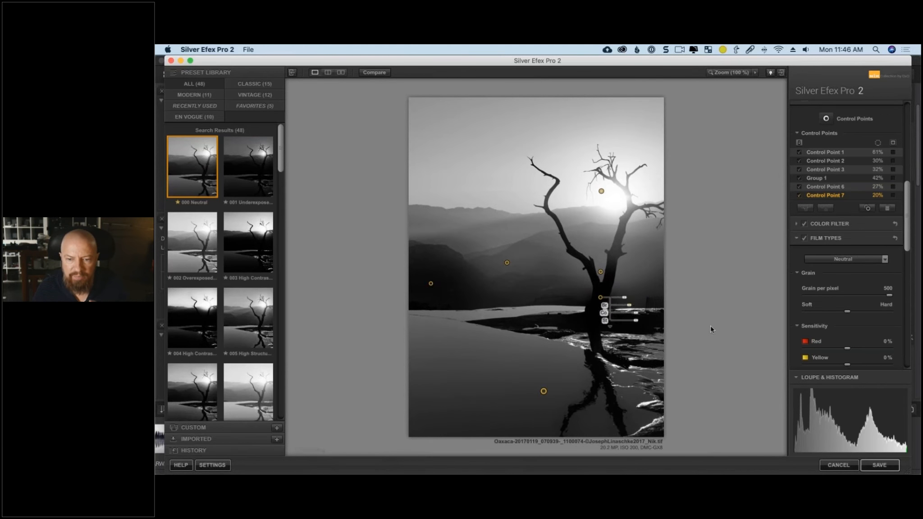
Show the before and after images side by side and apply the Lens Falloff 2 vignette with an amount of -33%.
click(341, 72)
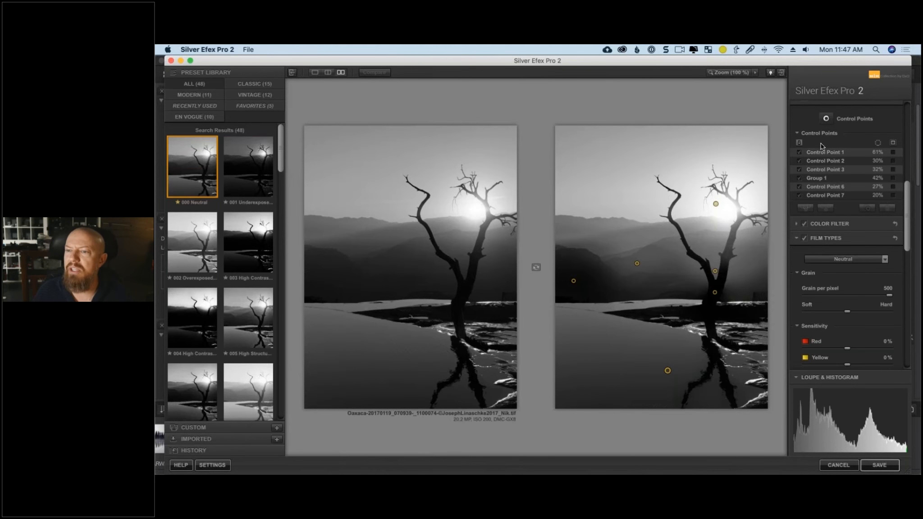
scroll(821, 142, up, 3)
scroll(821, 142, up, 5)
drag(908, 121, 908, 312)
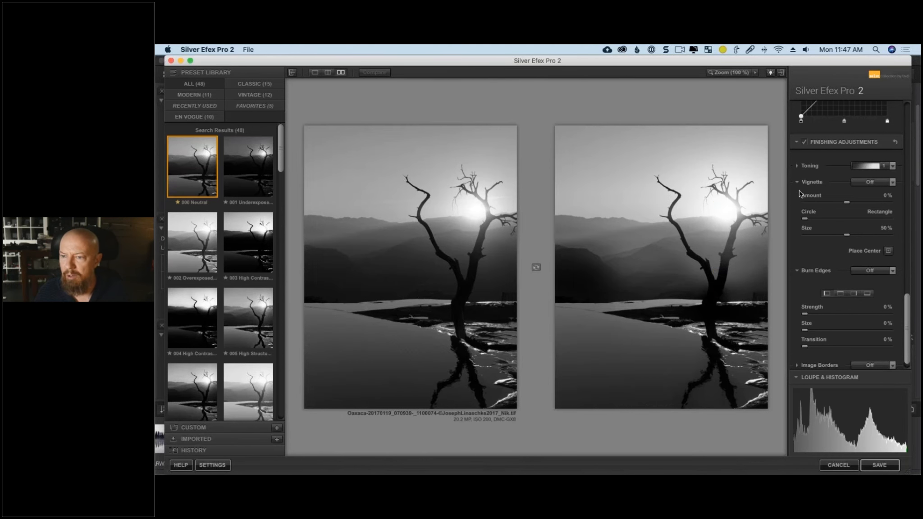
click(874, 183)
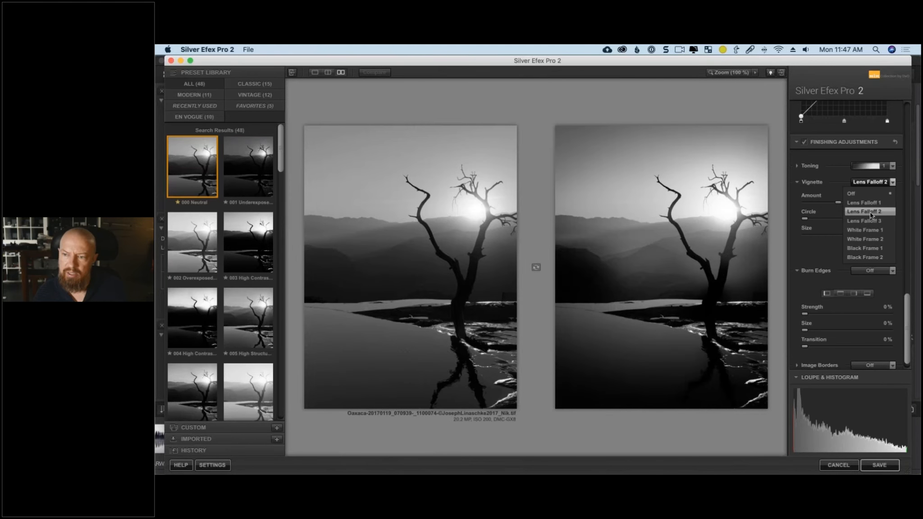
click(872, 212)
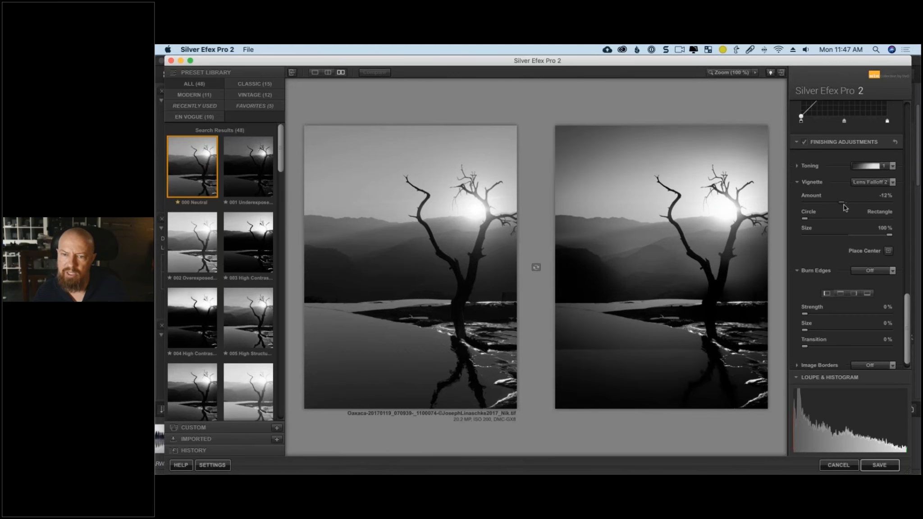
drag(844, 204, 834, 206)
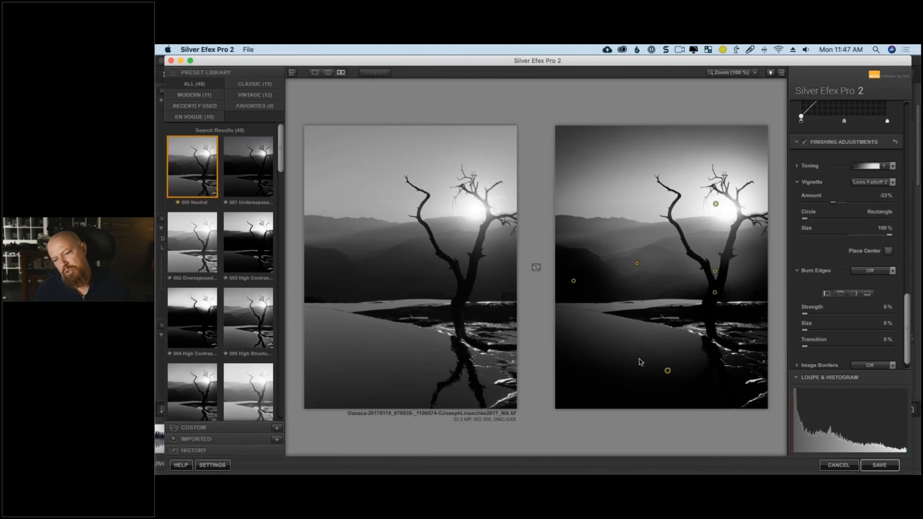
Place the vignette's center just below the shoreline beside the tree, with an amount of -32% and a size of 91%.
click(888, 250)
click(665, 318)
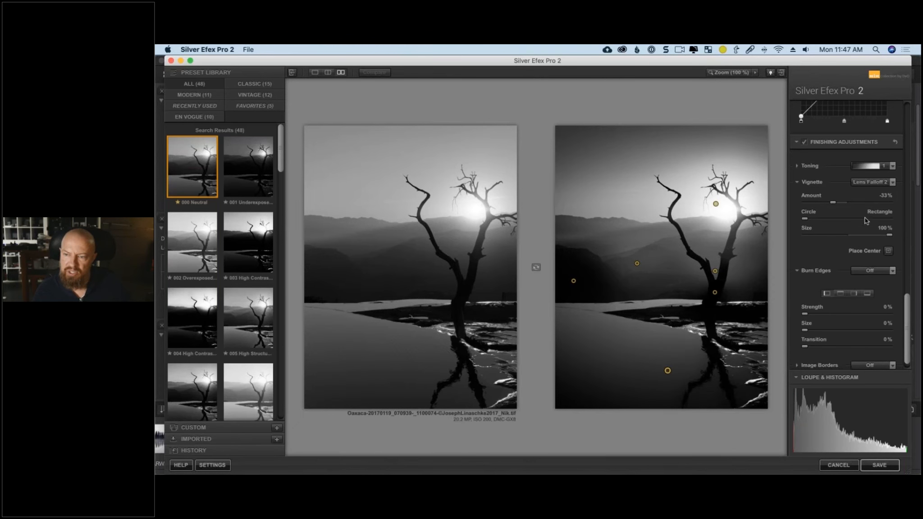
drag(834, 204, 810, 222)
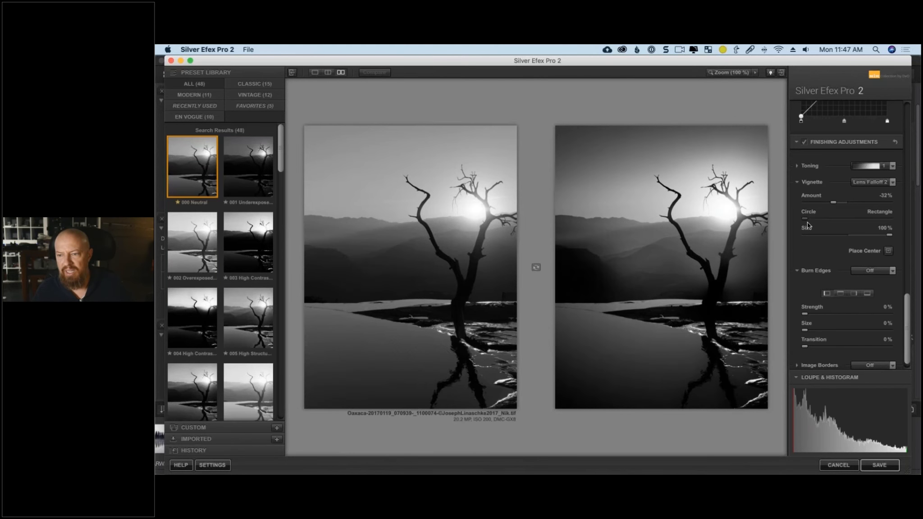
drag(888, 235, 881, 236)
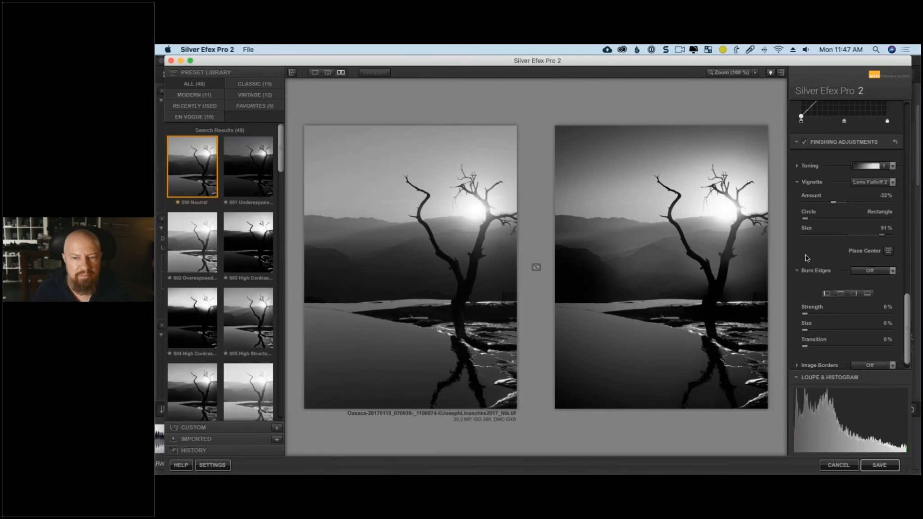
Save the black and white conversion and return to DxO PhotoLab.
click(878, 466)
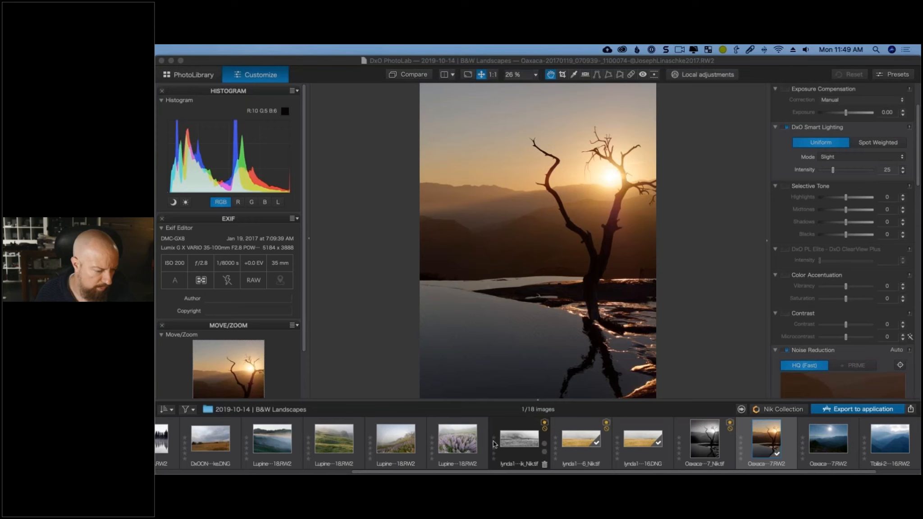
click(477, 443)
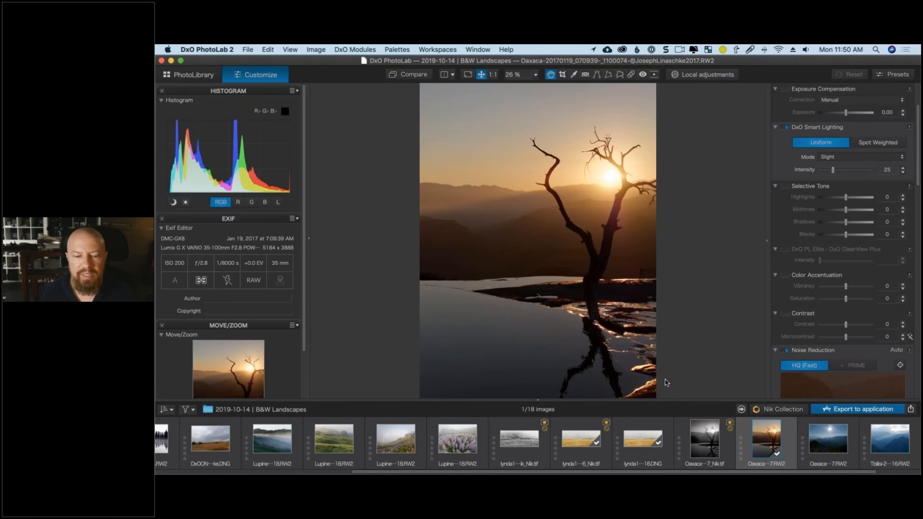
Open the misty purple lupine field photo in Silver Efex Pro 2 and show it in single image view.
click(445, 444)
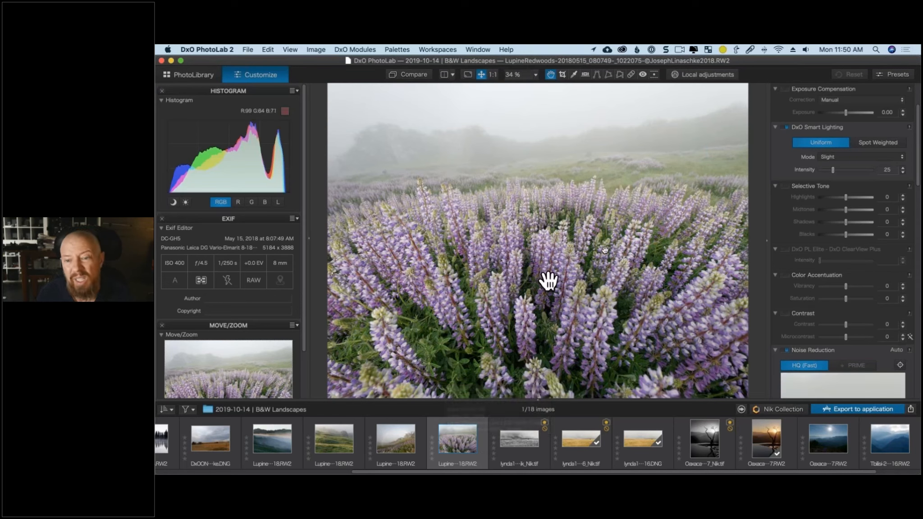
click(772, 415)
click(513, 228)
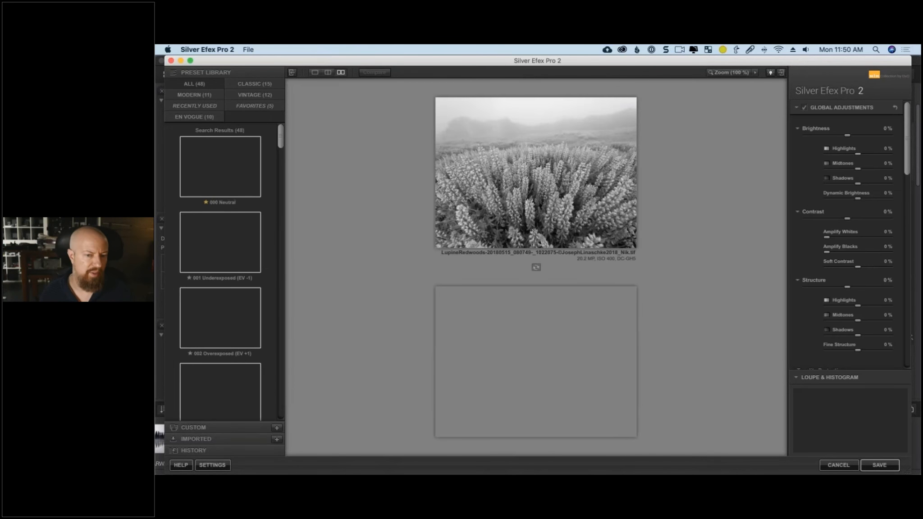
click(314, 73)
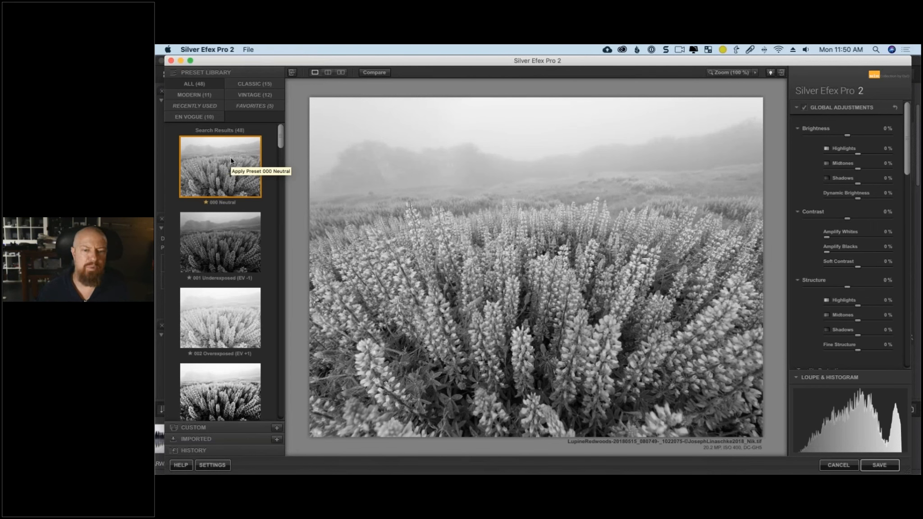
Preview the presets from 001 Underexposed (EV -1) to 005 High Structure (harsh) on the lupine photo, comparing both high contrast versions.
key(Down)
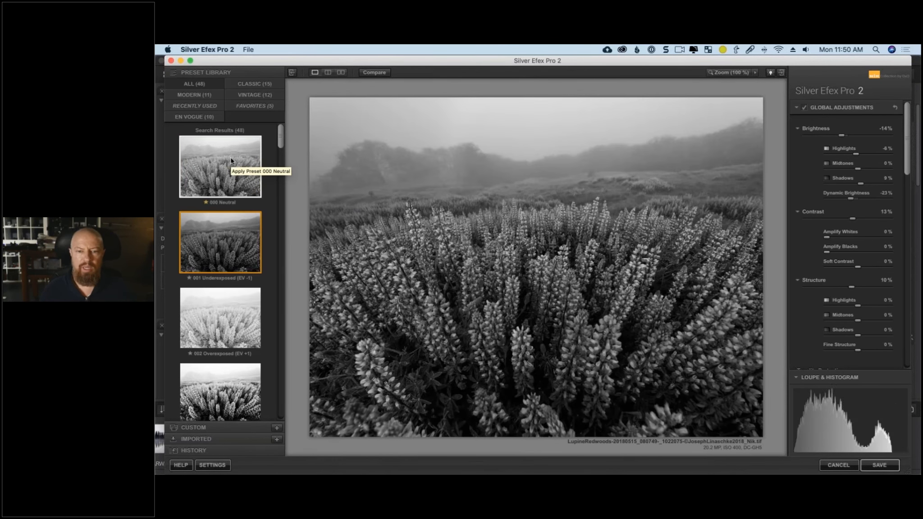
key(Down)
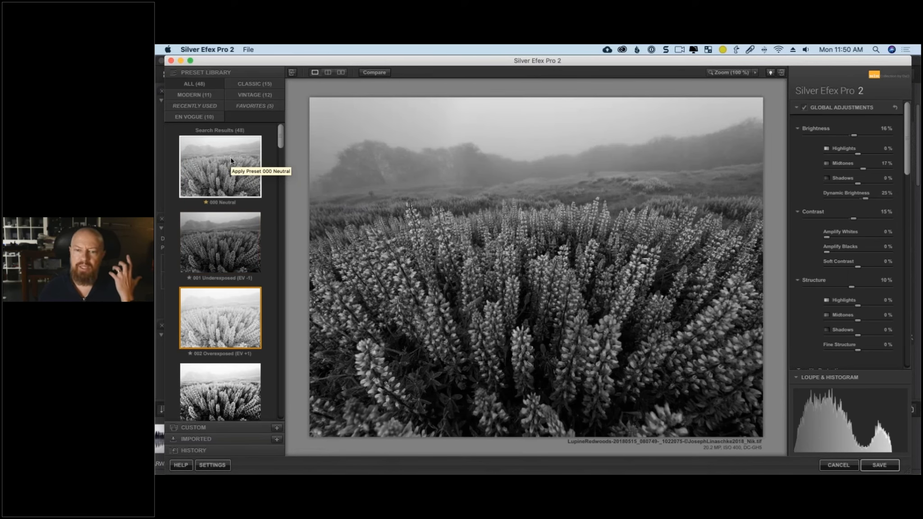
key(Down)
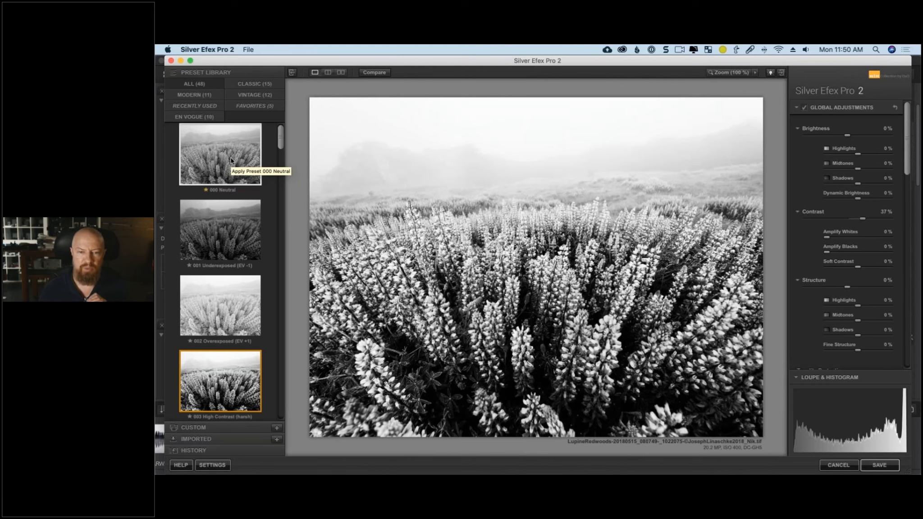
key(Down)
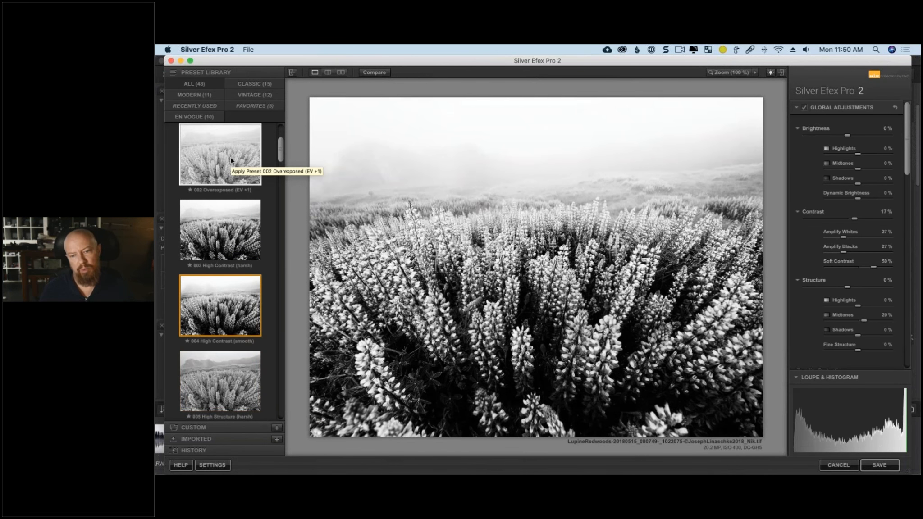
key(Up)
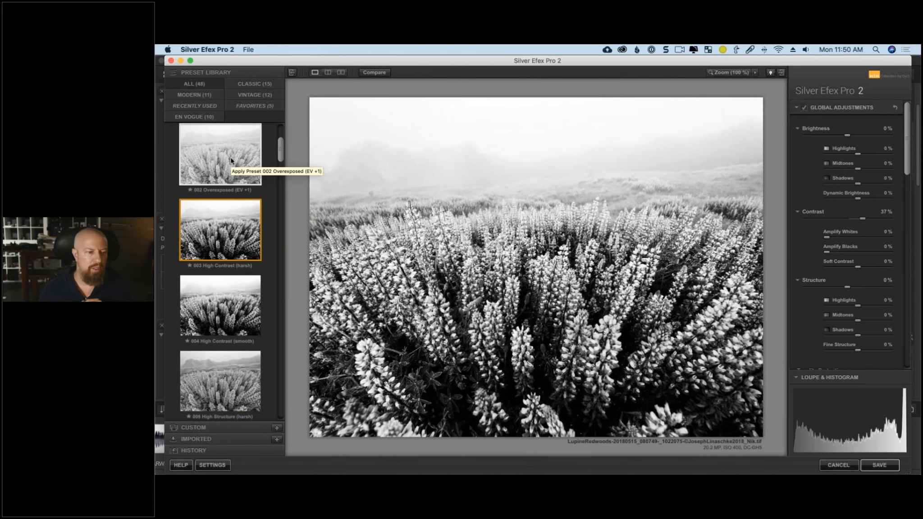
key(Down)
key(Down)
key(Down)
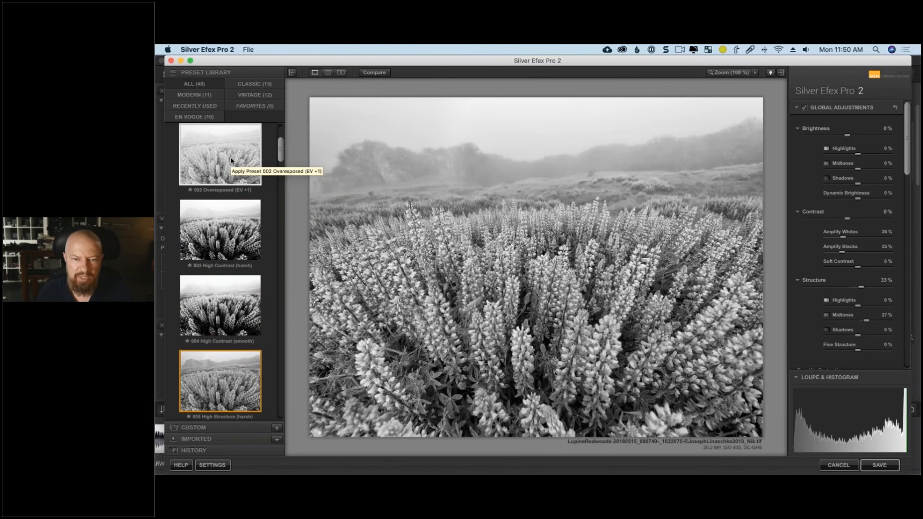
Preview the high key and low key presets up to 010 Low Key 2, revisiting 007 High Key 1.
key(Down)
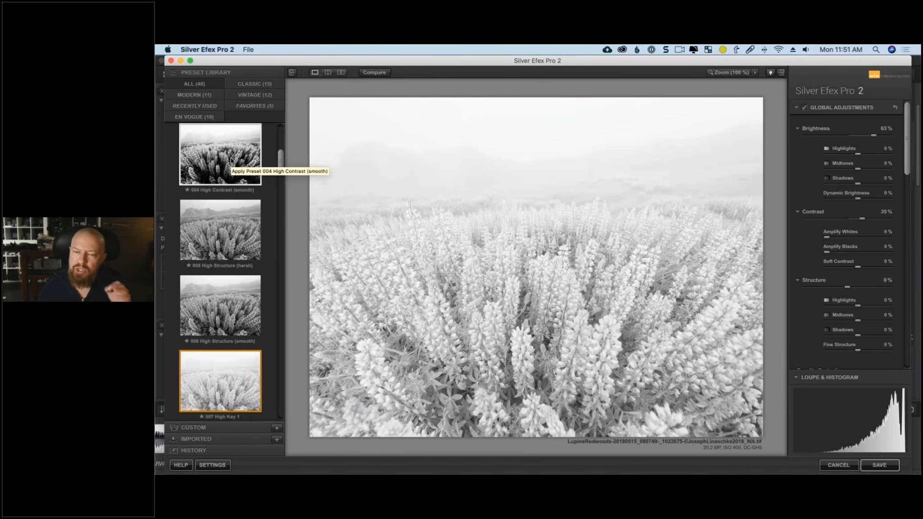
key(Down)
key(Down)
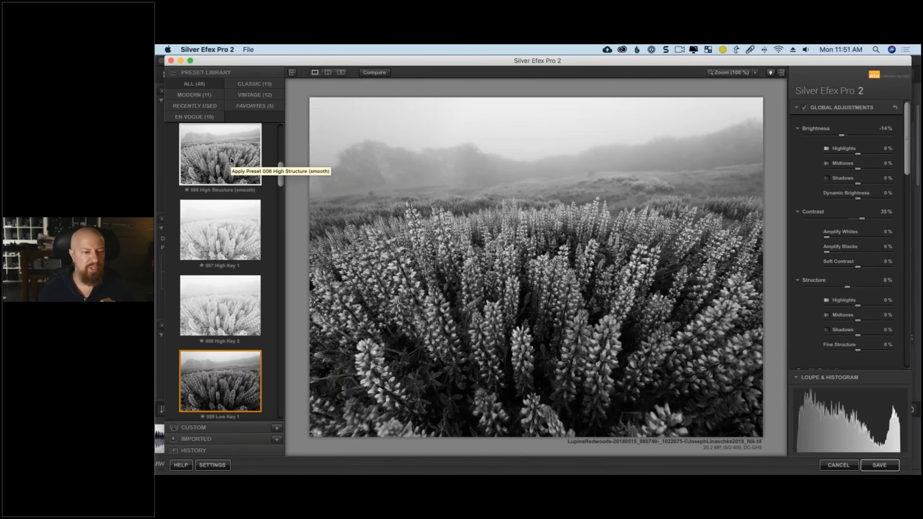
key(Up)
key(Up)
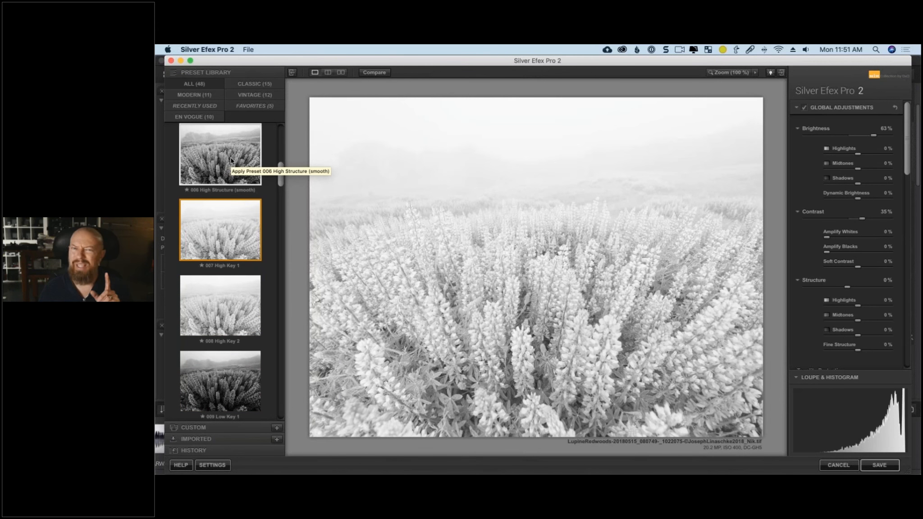
key(Down)
key(Down)
key(Down)
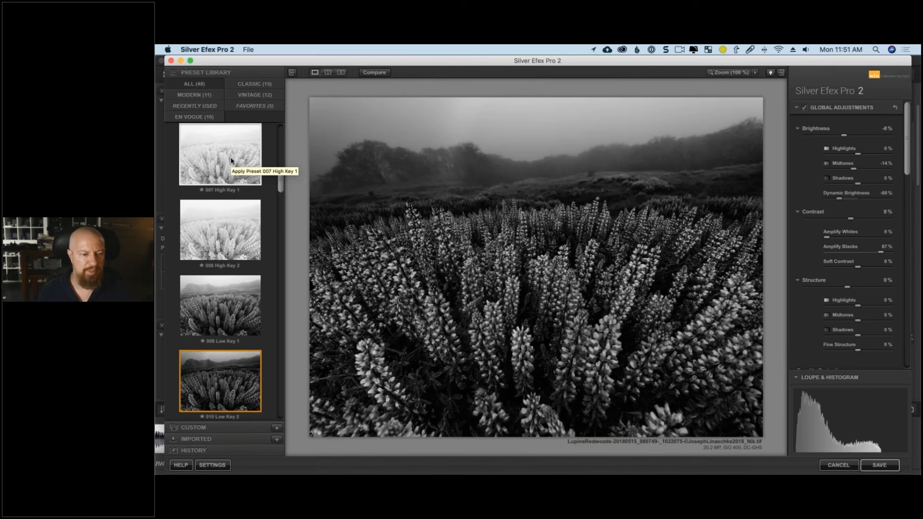
Preview the Push Process, Grad ND and Full Dynamic presets, continuing to 017 Full Spectrum.
click(232, 160)
scroll(231, 160, down, 3)
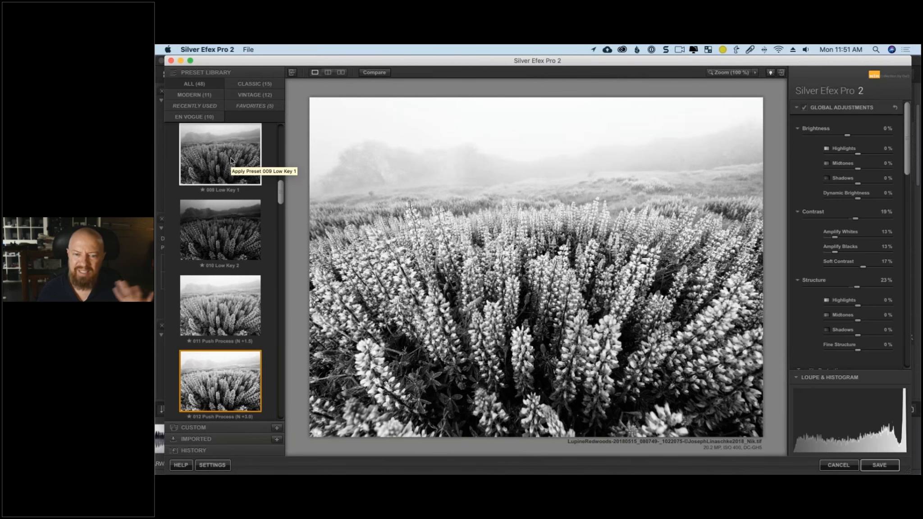
click(231, 160)
scroll(231, 160, down, 1)
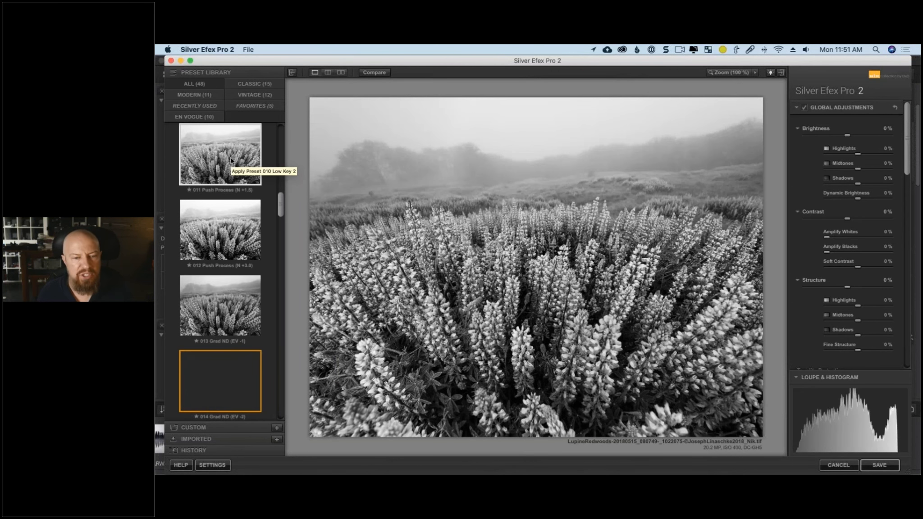
click(231, 161)
scroll(232, 160, down, 2)
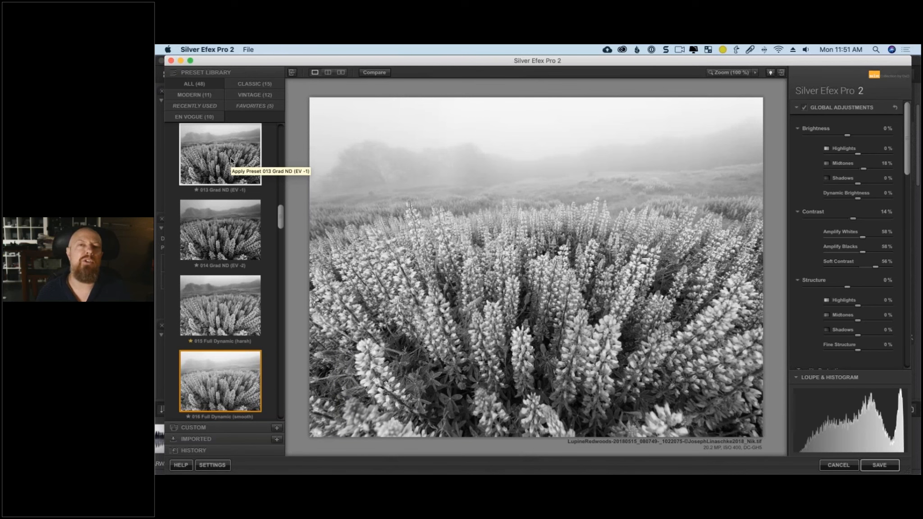
click(232, 160)
scroll(231, 160, down, 1)
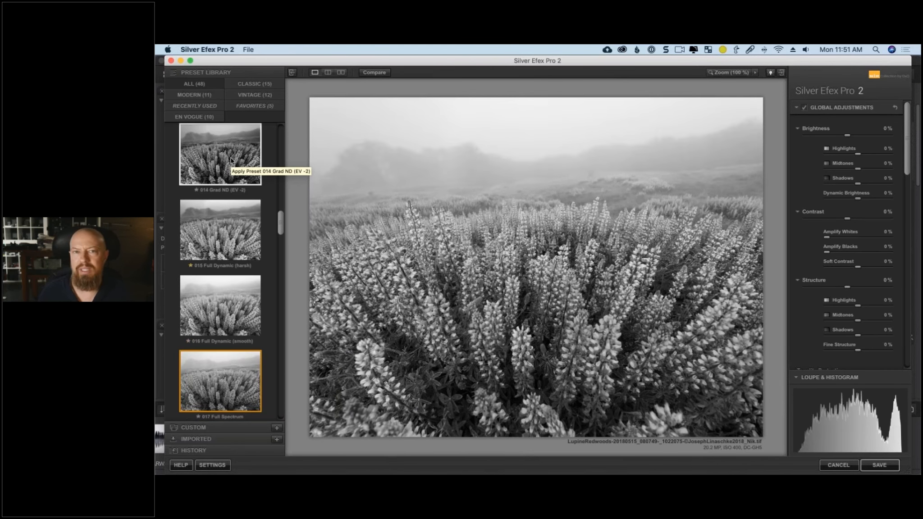
Apply the 003 High Contrast (harsh) preset to the lupine photo.
drag(280, 223, 280, 143)
scroll(230, 343, down, 1)
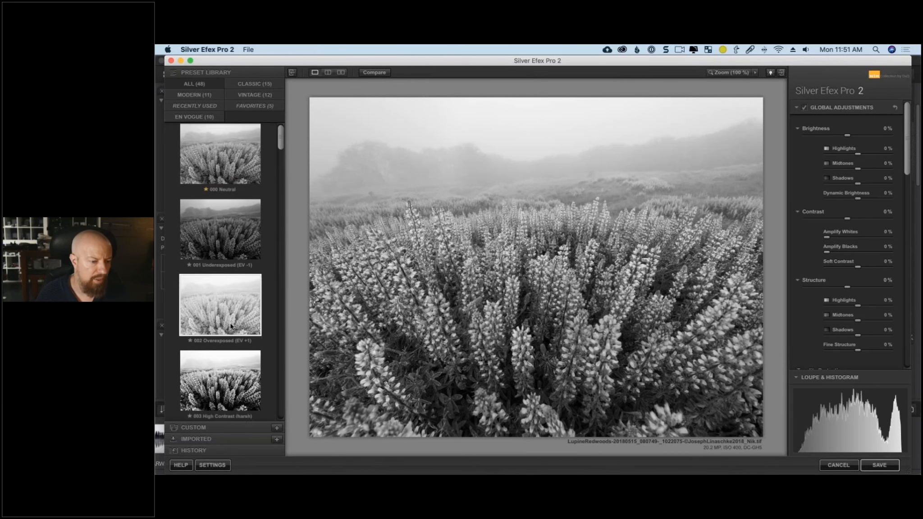
click(230, 360)
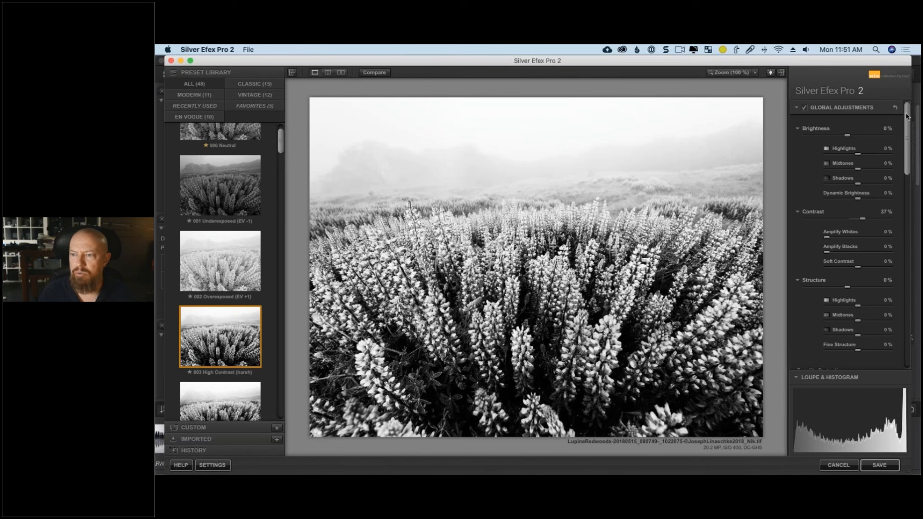
Add a control point on the misty hills above the flowers with a 66% radius and slightly increased brightness.
scroll(908, 125, down, 5)
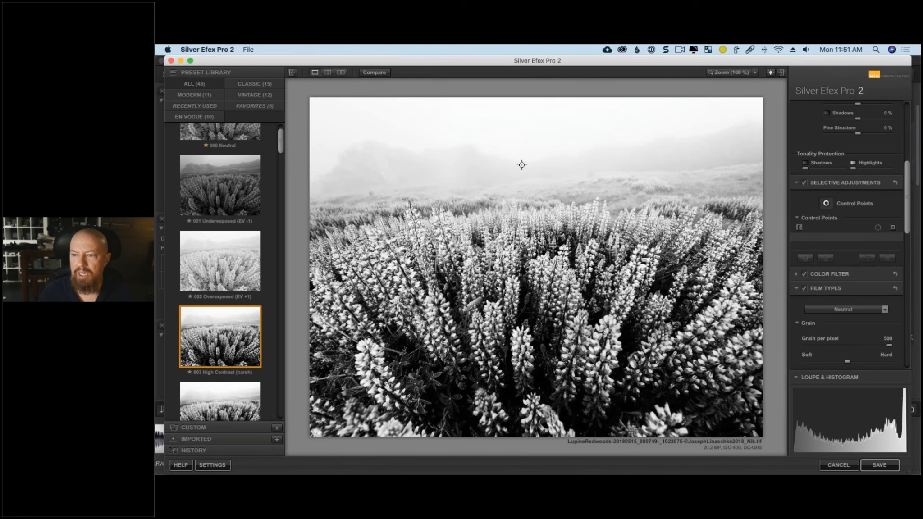
click(532, 147)
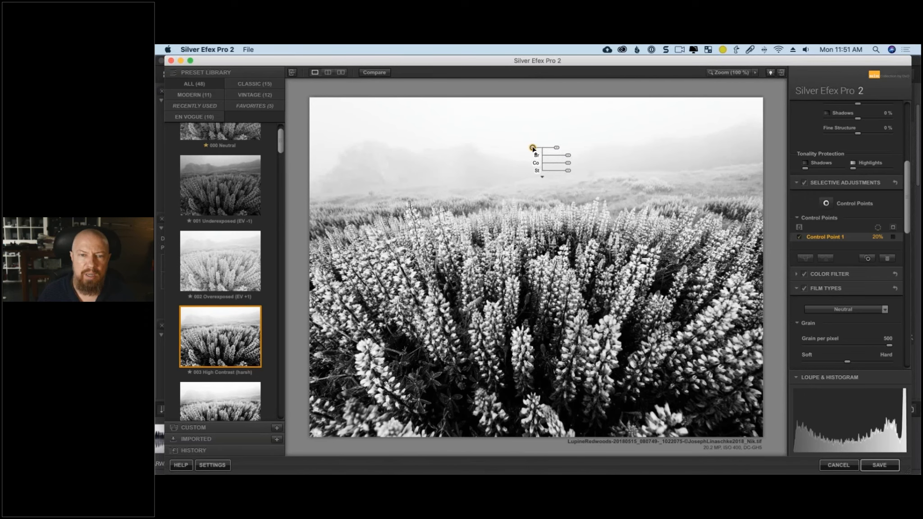
drag(530, 171, 571, 180)
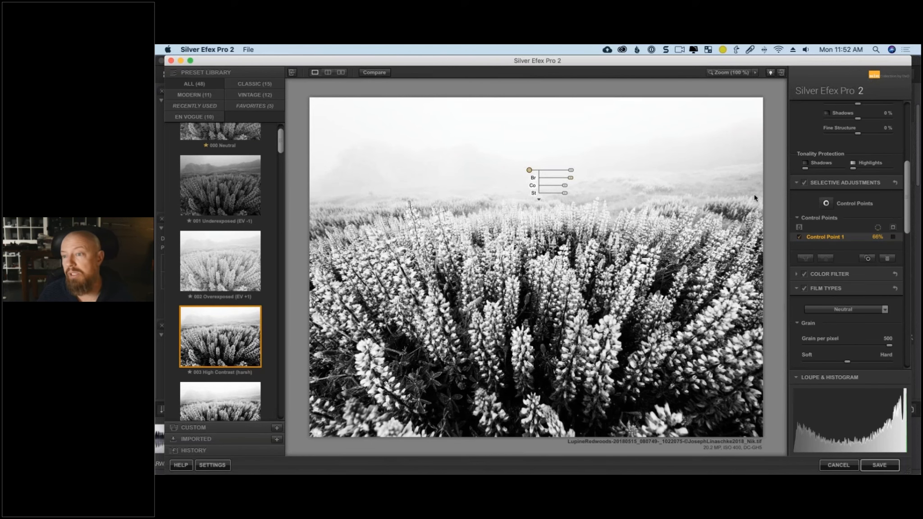
Set the global Shadows brightness to 37%.
scroll(849, 172, up, 6)
scroll(848, 221, up, 2)
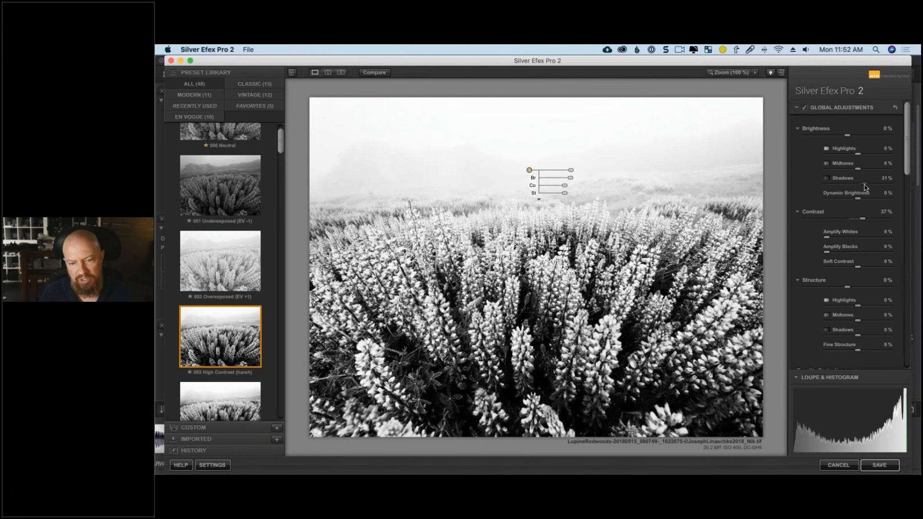
mouse_move(869, 187)
mouse_down()
mouse_move(884, 189)
mouse_move(871, 193)
mouse_up()
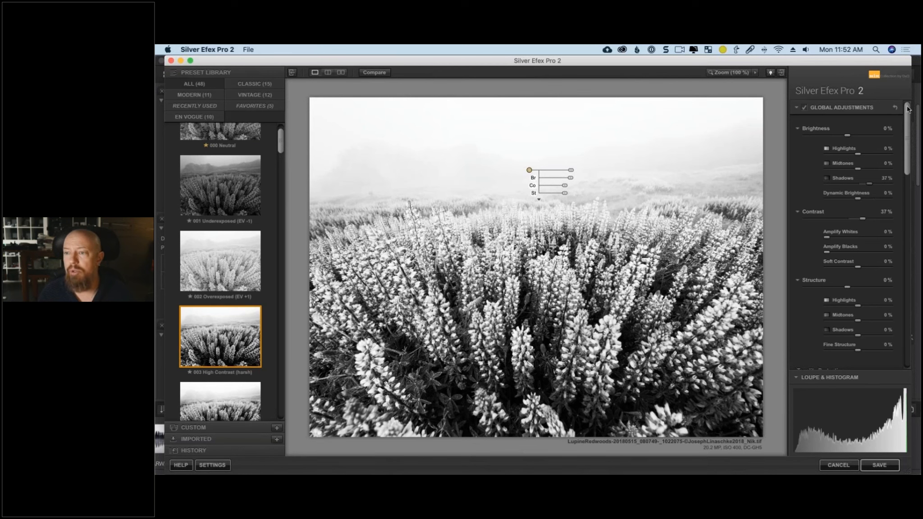
Try a second control point on the dark foliage between the foreground flowers, and delete it.
drag(909, 110, 907, 156)
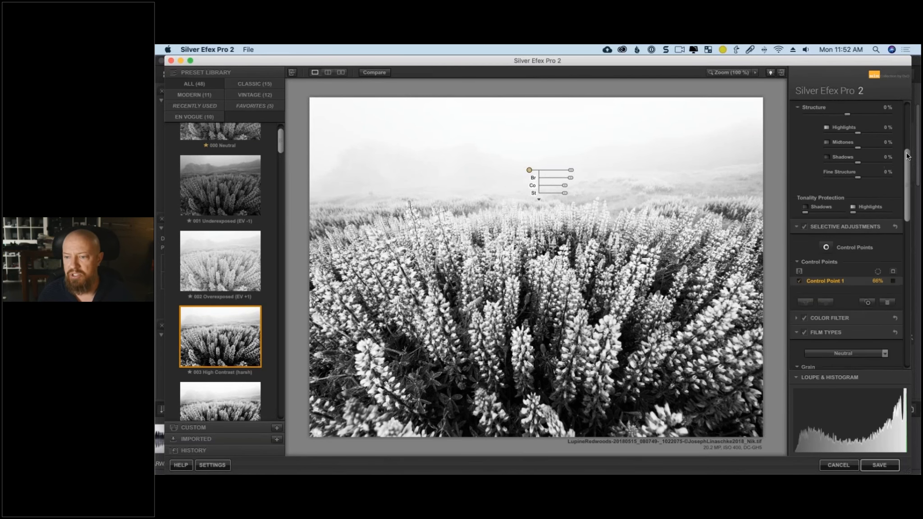
click(826, 247)
click(539, 377)
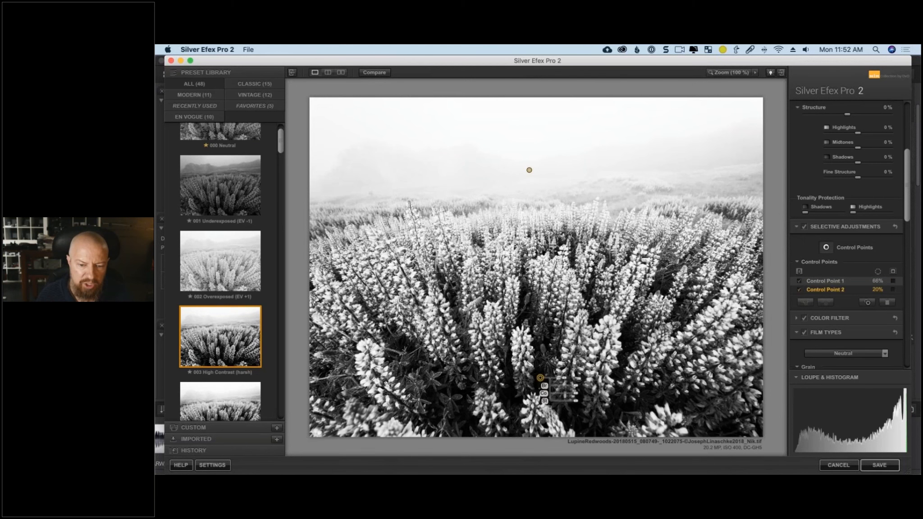
mouse_move(570, 383)
mouse_down()
mouse_move(613, 393)
mouse_move(583, 392)
mouse_up()
key(Delete)
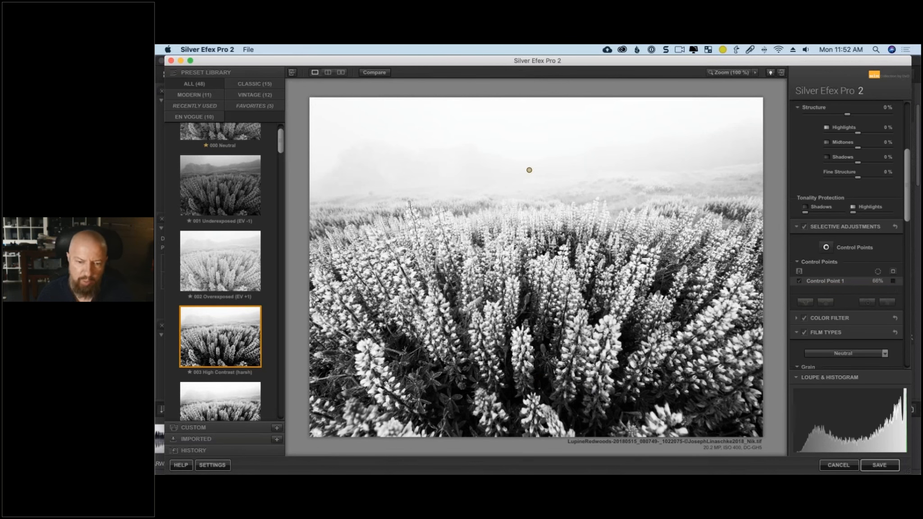
Raise the global Shadows brightness to 46%.
scroll(854, 149, up, 6)
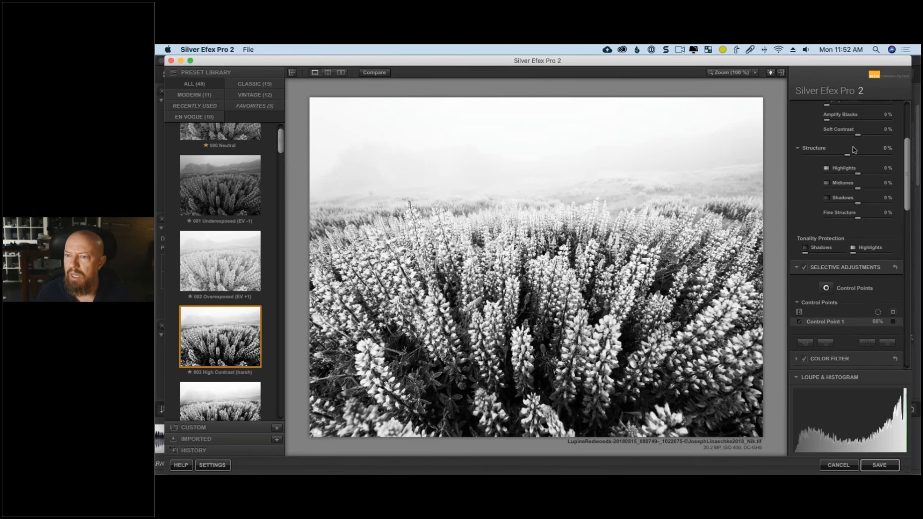
scroll(857, 157, up, 1)
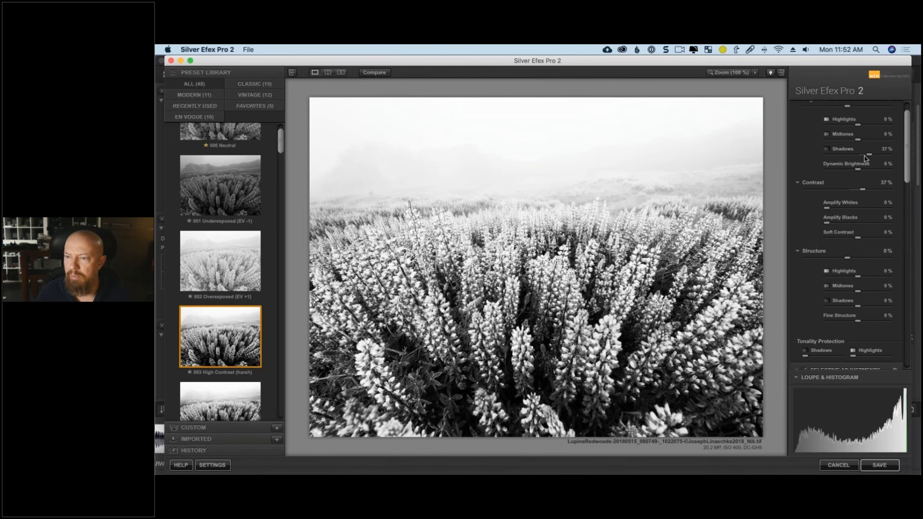
drag(870, 155, 872, 157)
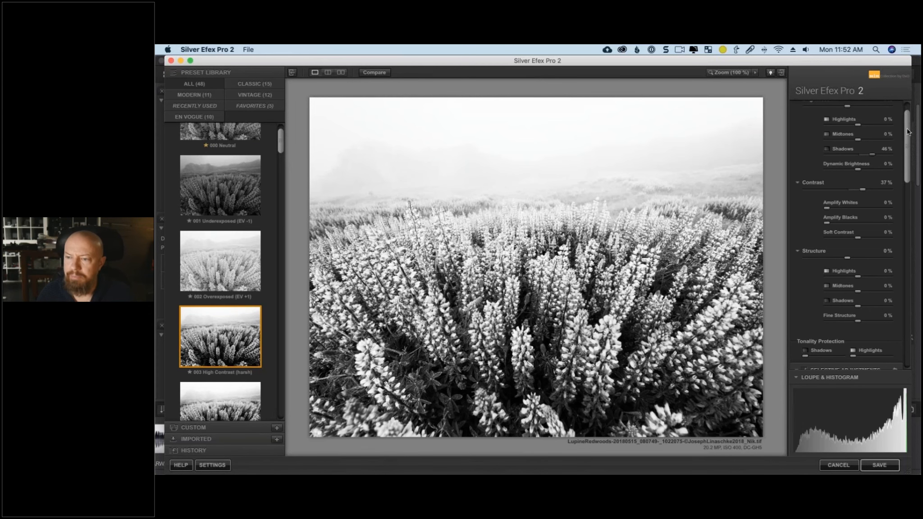
Hide the side panels around the image and switch to DxO PhotoLab.
scroll(908, 132, down, 8)
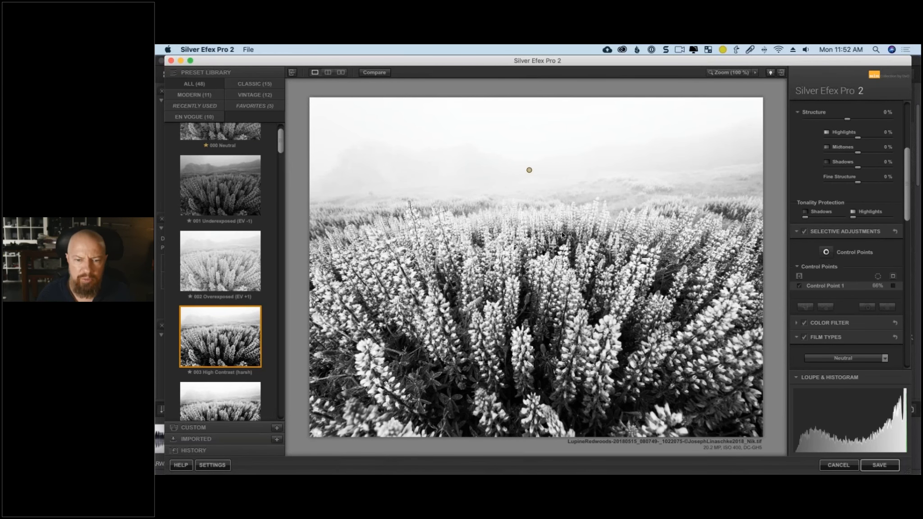
key(Tab)
key(super+Tab)
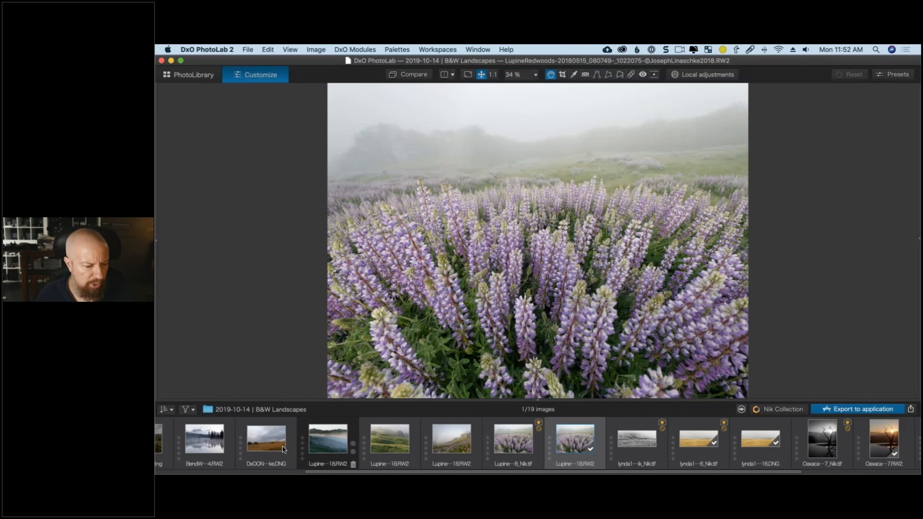
Look through the photo thumbnails in the B&W Landscapes folder and return to Silver Efex Pro 2.
scroll(283, 449, left, 3)
scroll(283, 449, left, 3)
scroll(406, 445, right, 3)
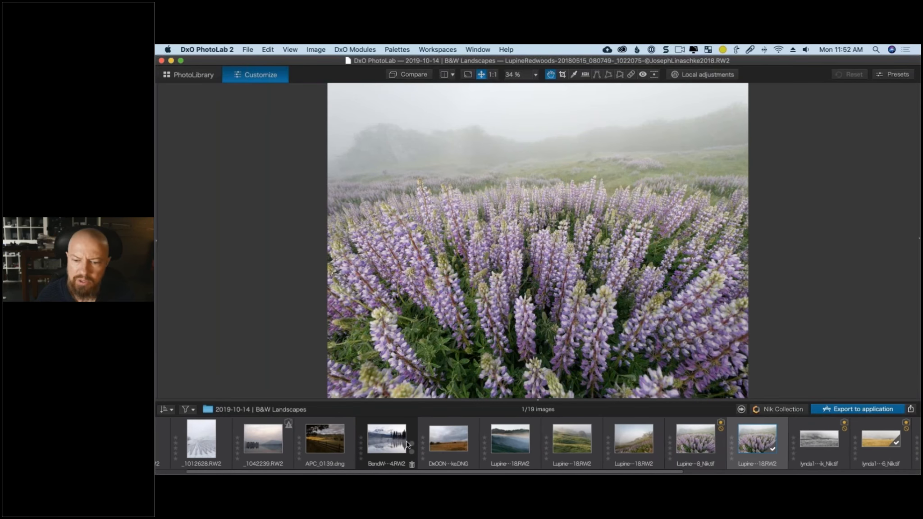
scroll(407, 444, right, 5)
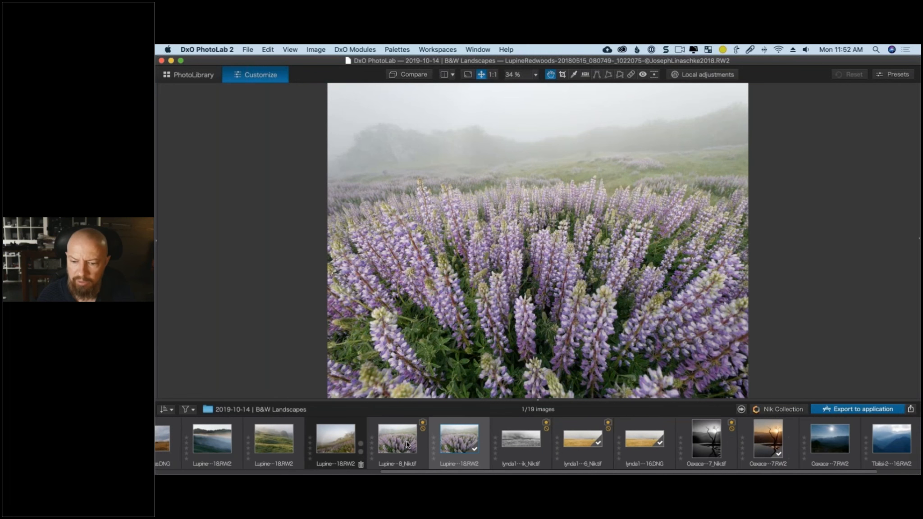
scroll(407, 445, right, 2)
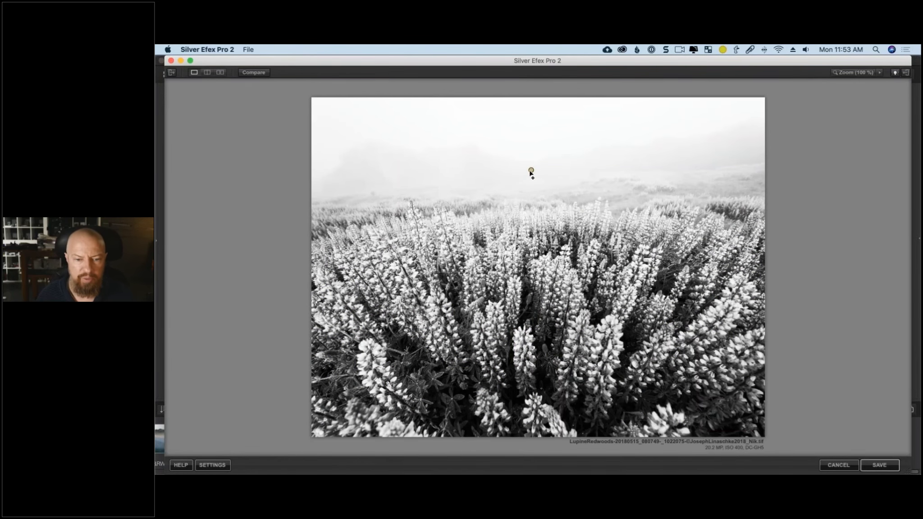
Lower the lupine photo's film sensitivity to Blue -42% and Violet -72%, and save the conversion.
scroll(843, 266, down, 3)
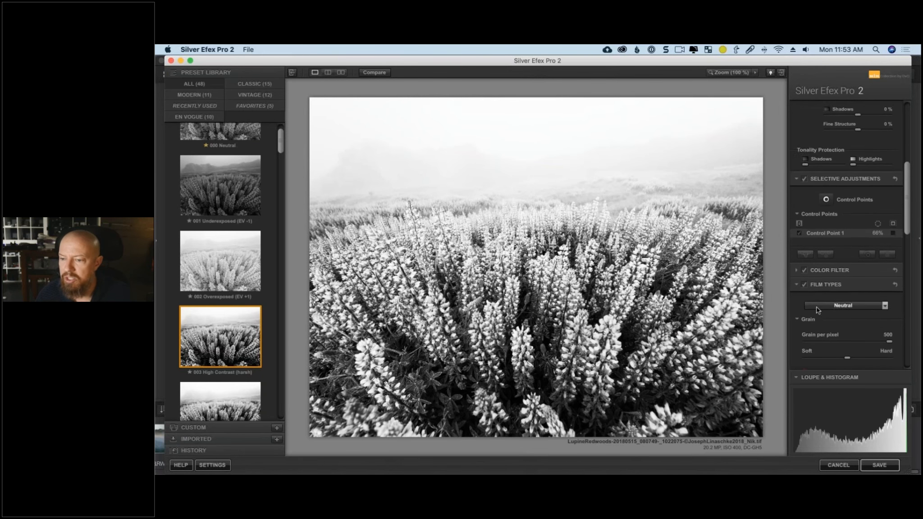
scroll(825, 297, down, 3)
scroll(833, 288, down, 2)
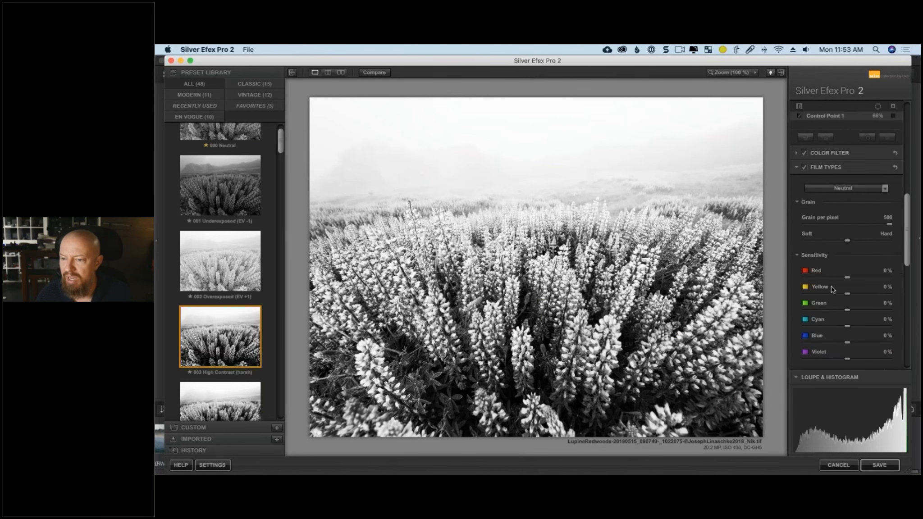
scroll(833, 289, down, 3)
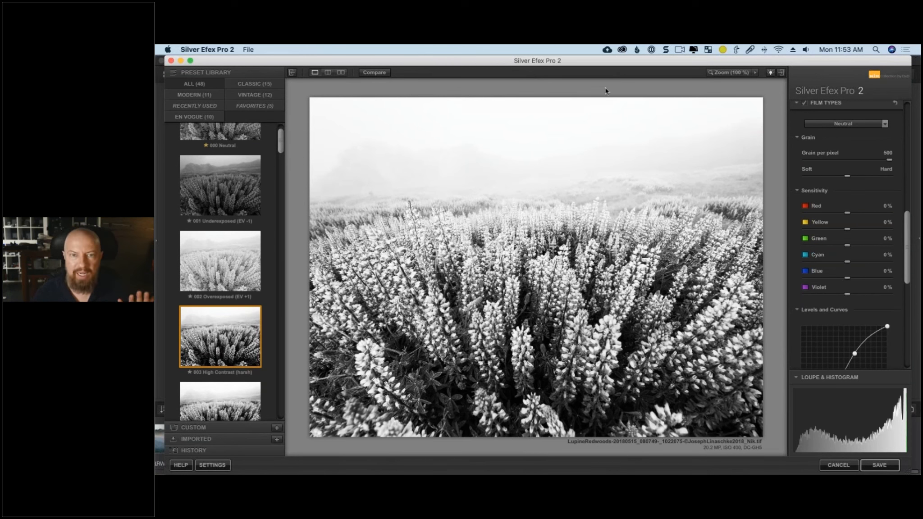
mouse_move(588, 63)
mouse_down()
mouse_move(610, 427)
mouse_move(603, 119)
mouse_move(599, 46)
mouse_move(584, 47)
mouse_up()
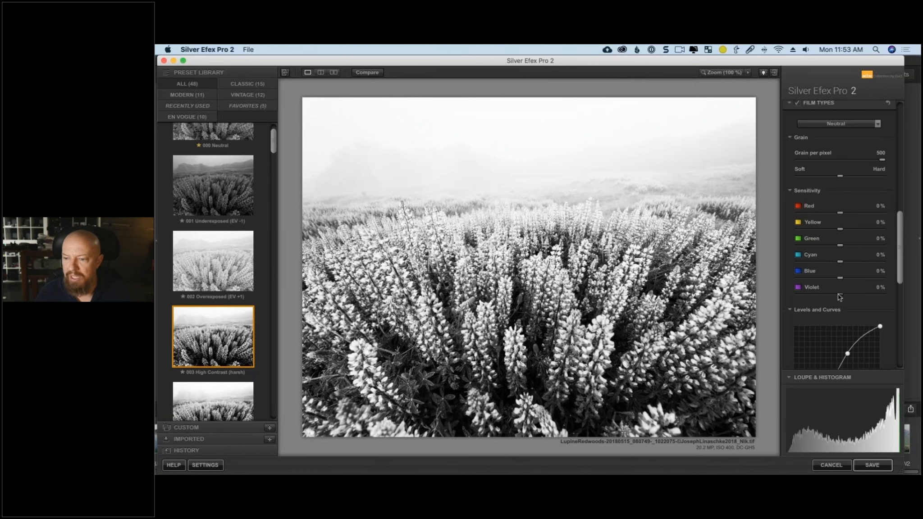
drag(858, 294, 812, 296)
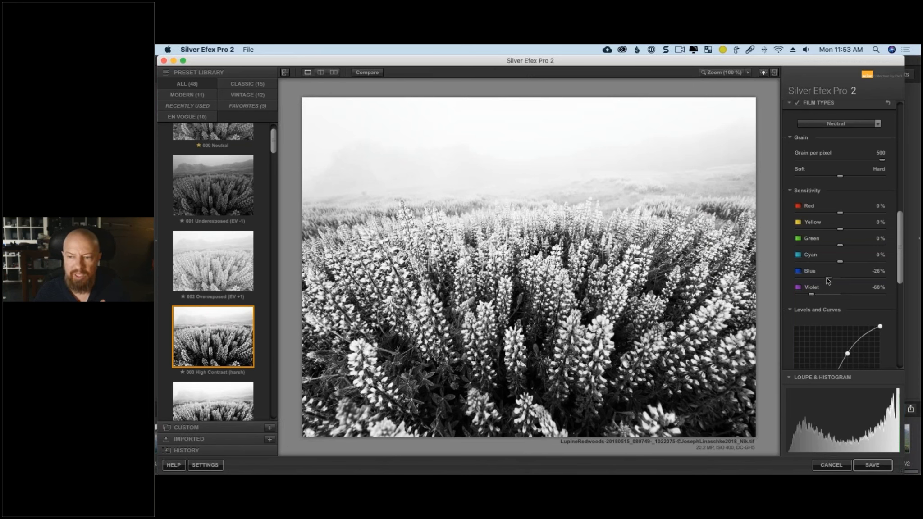
drag(820, 281, 815, 287)
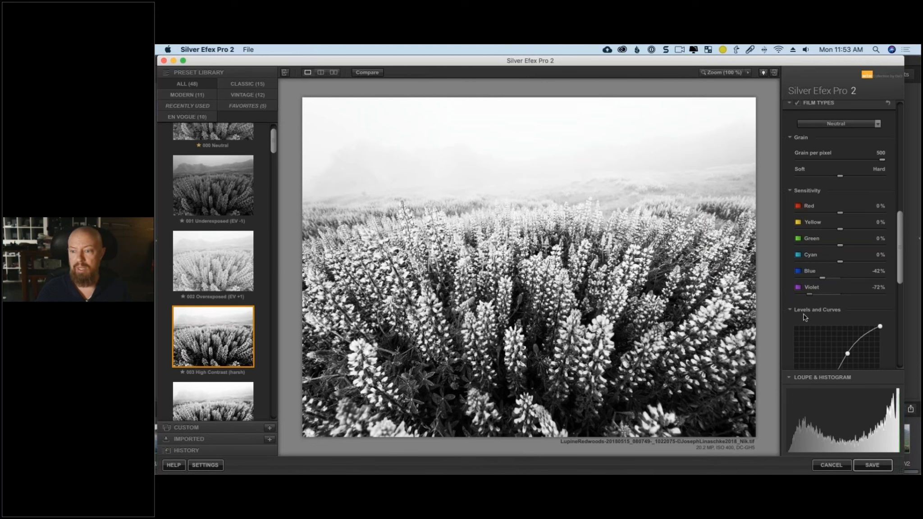
click(872, 466)
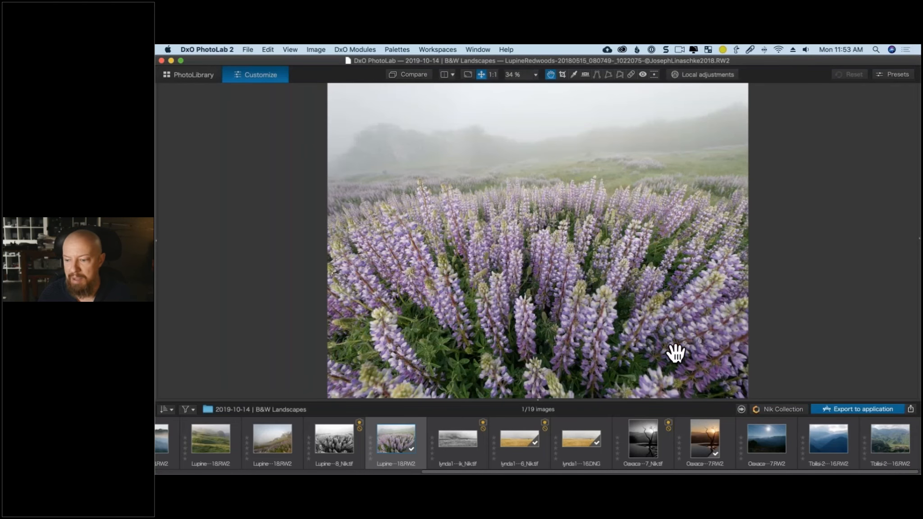
Select the green mountain valley photo in PhotoLab and give its master tone curve a contrast-boosting S shape.
click(884, 440)
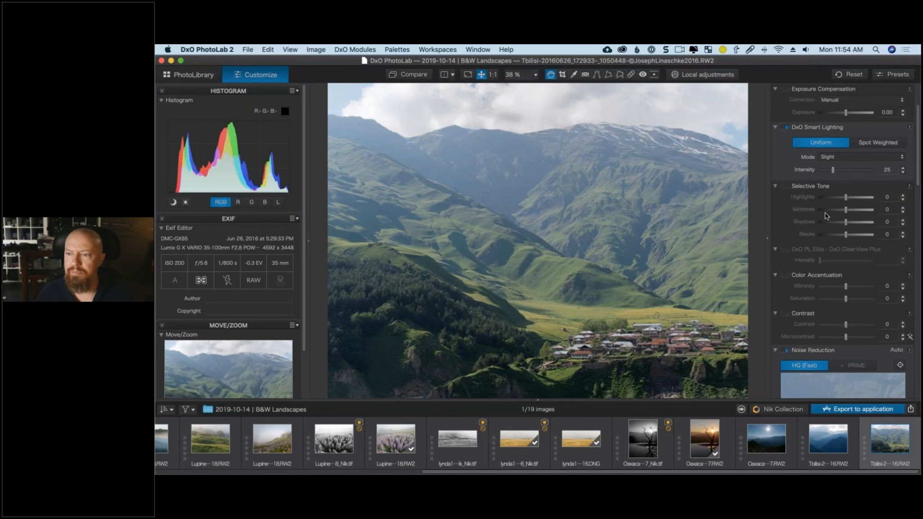
scroll(846, 296, down, 5)
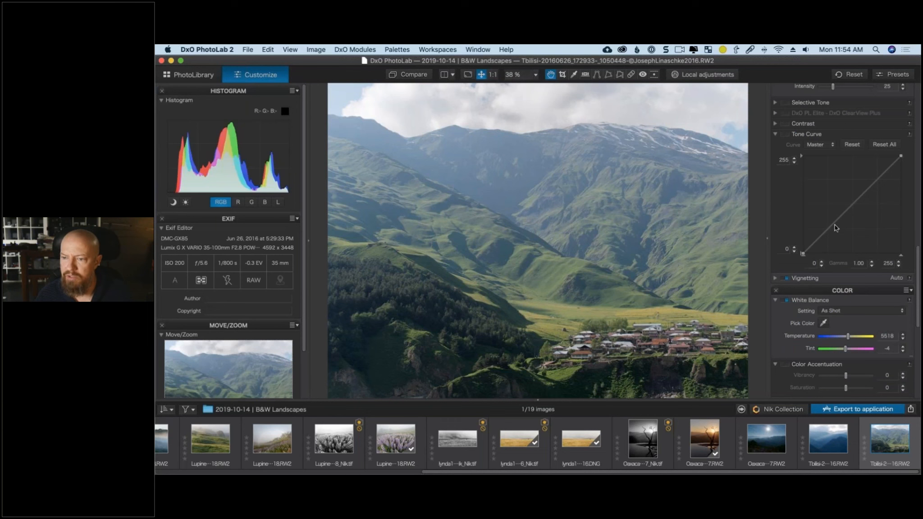
drag(837, 227, 835, 231)
drag(877, 184, 879, 177)
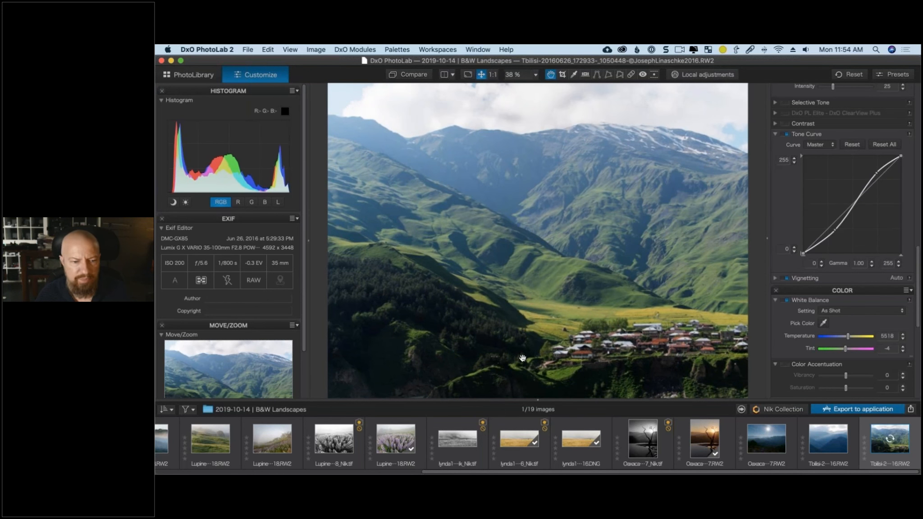
Send the mountain valley photo to Silver Efex Pro 2 and bring its whole window into view.
click(741, 410)
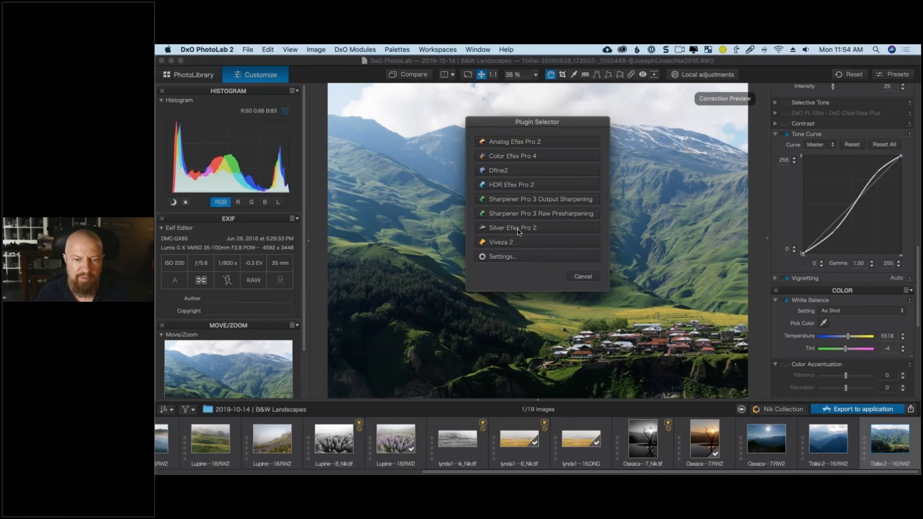
double_click(517, 227)
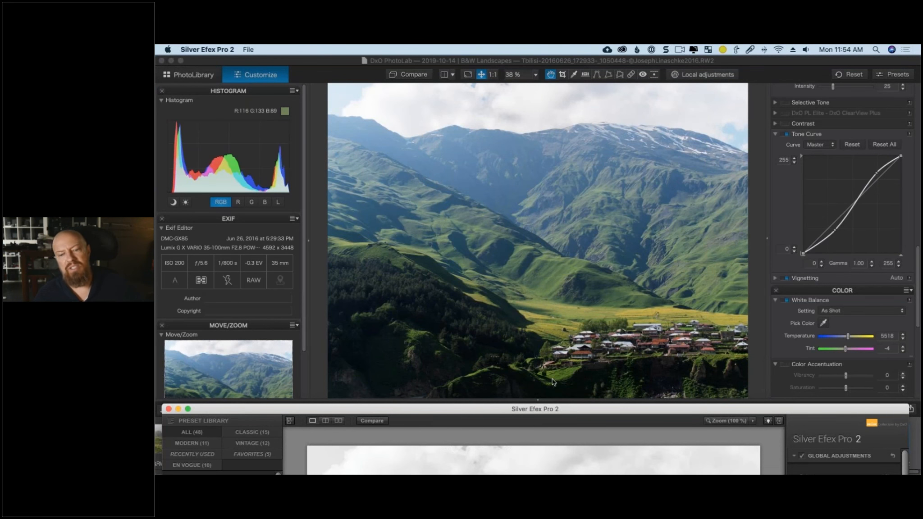
drag(551, 409, 551, 369)
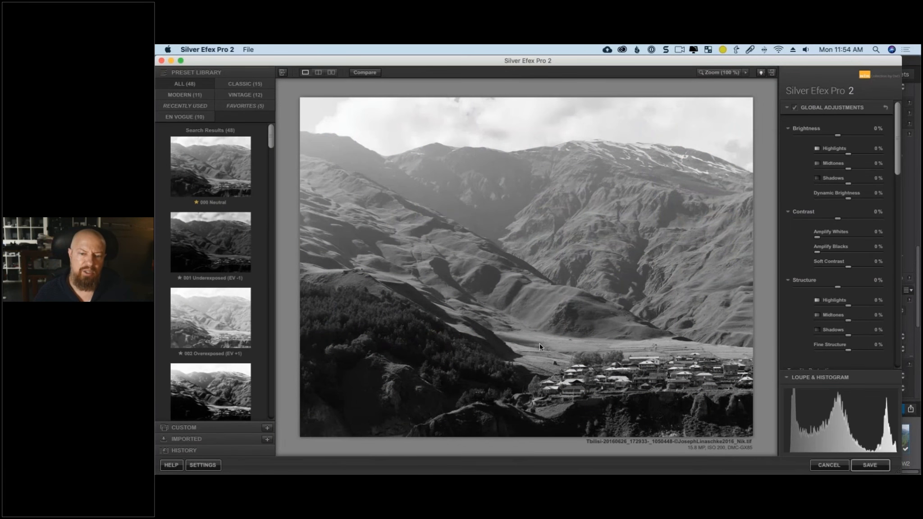
Raise the mountain photo's film sensitivity to Red 100%, Yellow 85% and Green 1%.
scroll(897, 162, down, 15)
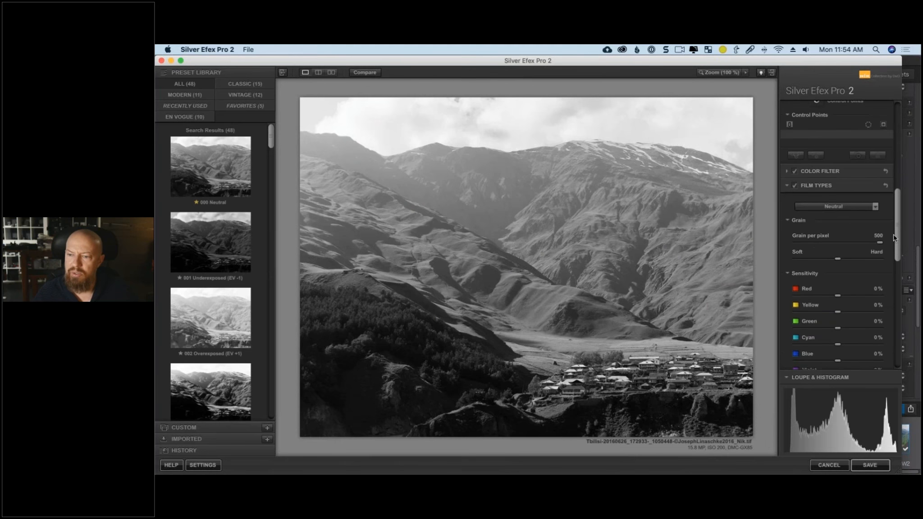
drag(838, 221, 867, 227)
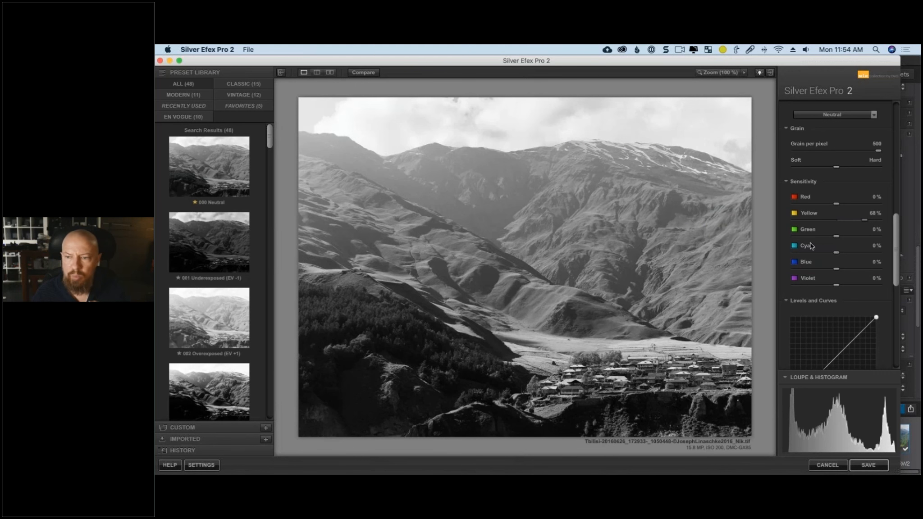
drag(857, 224, 837, 238)
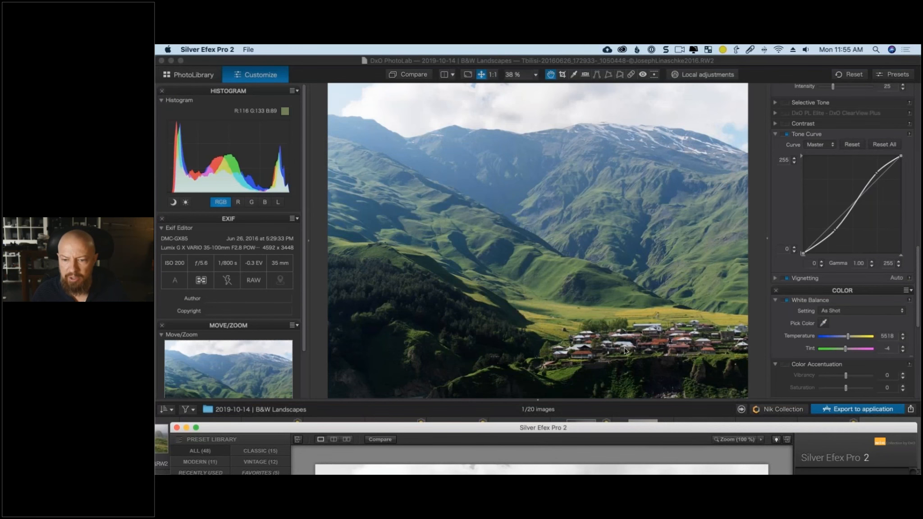
drag(636, 427, 636, 61)
drag(853, 205, 900, 209)
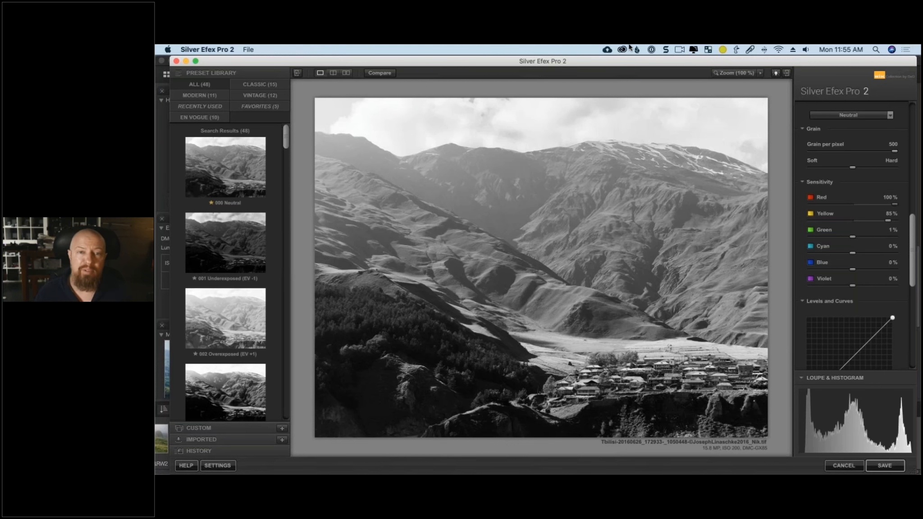
drag(578, 77, 564, 47)
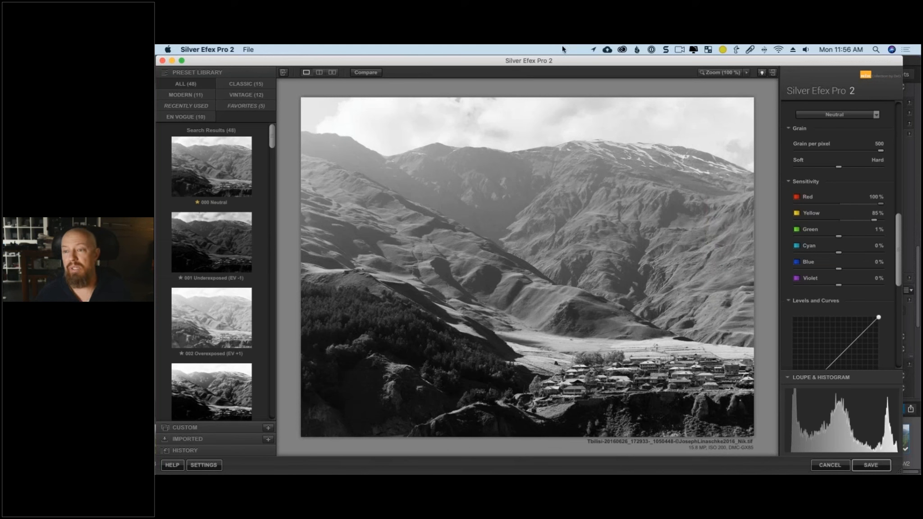
Add a control point in the sky above the ridge, raising its structure to the maximum and its size to 61%.
scroll(898, 220, up, 8)
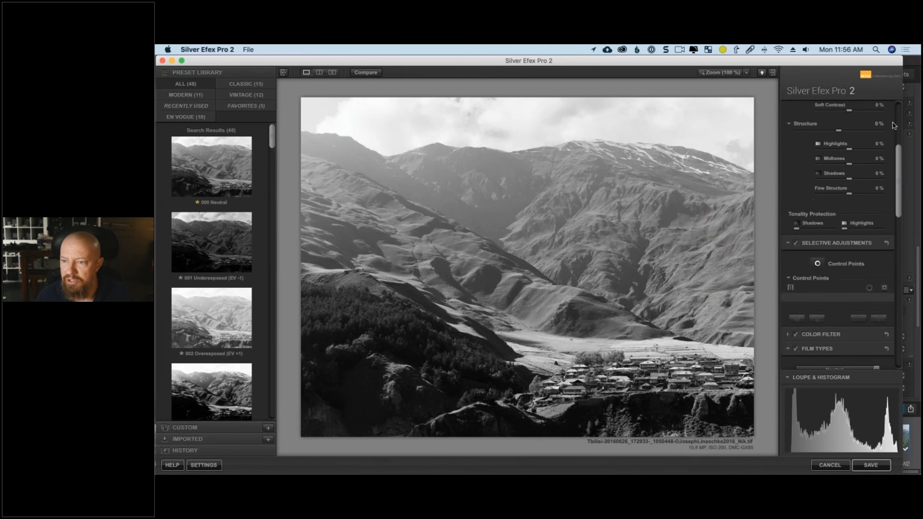
click(818, 230)
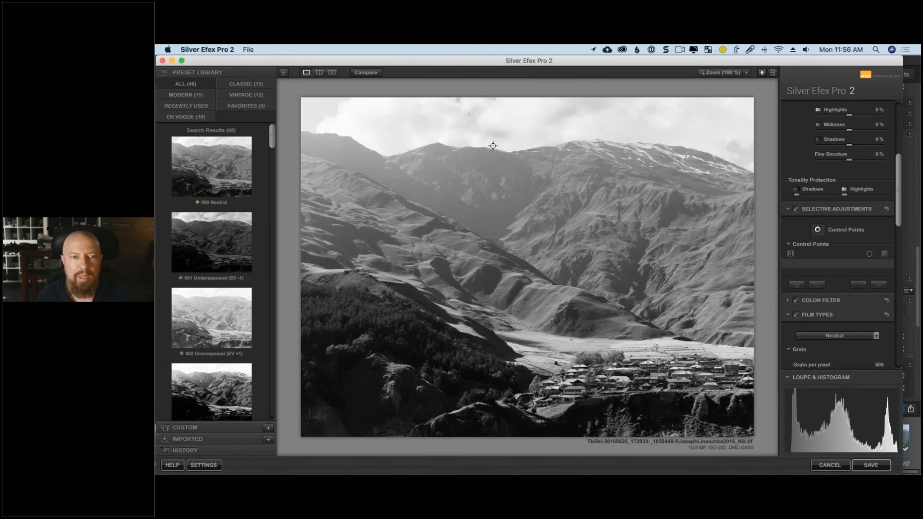
click(447, 126)
drag(484, 150, 688, 155)
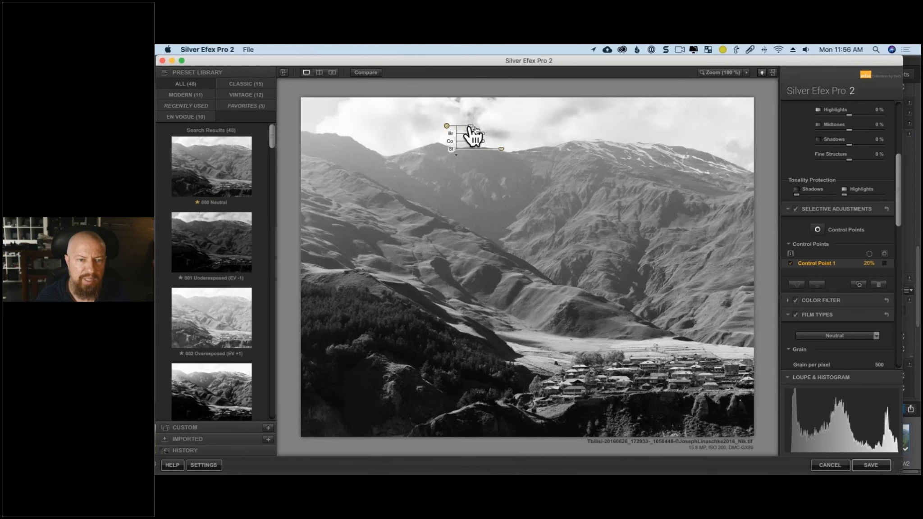
drag(470, 127, 434, 131)
Set the global Structure to 100% and shift the sky control point farther toward the image's left edge.
scroll(845, 160, up, 3)
scroll(845, 160, up, 3)
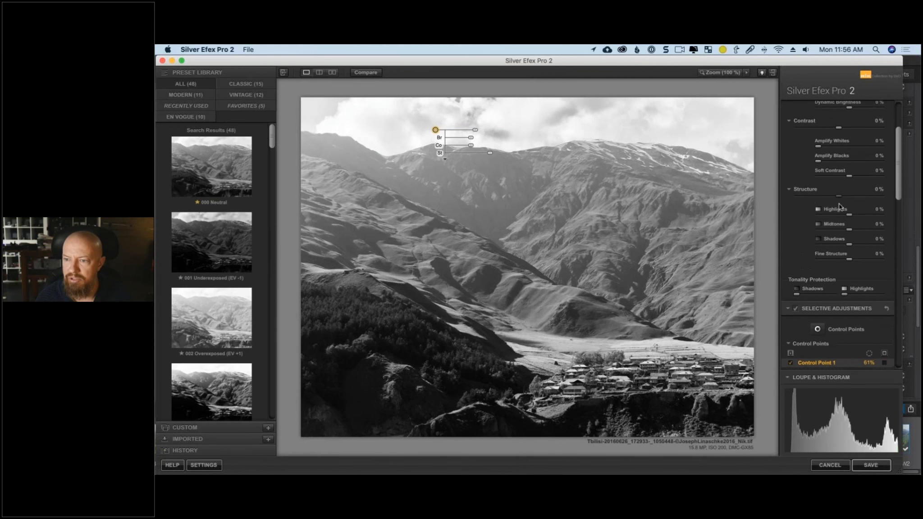
drag(839, 203, 886, 206)
drag(433, 131, 414, 134)
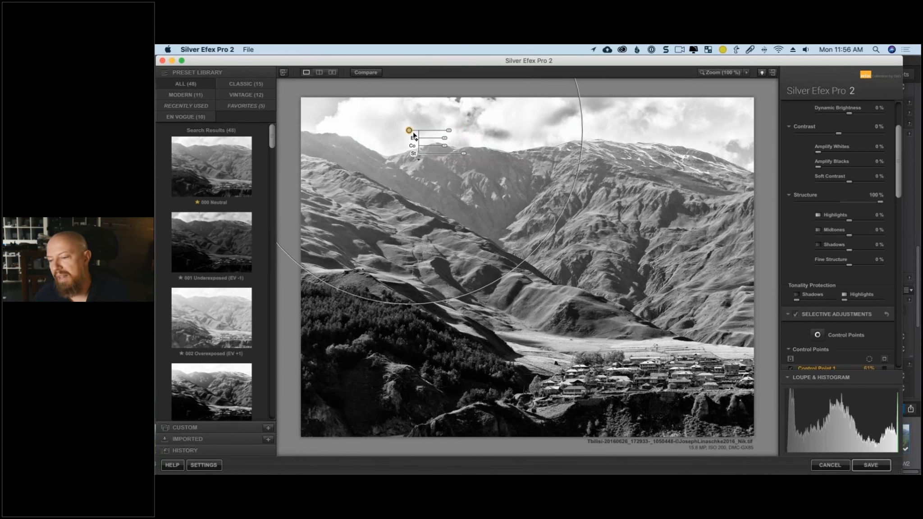
click(913, 139)
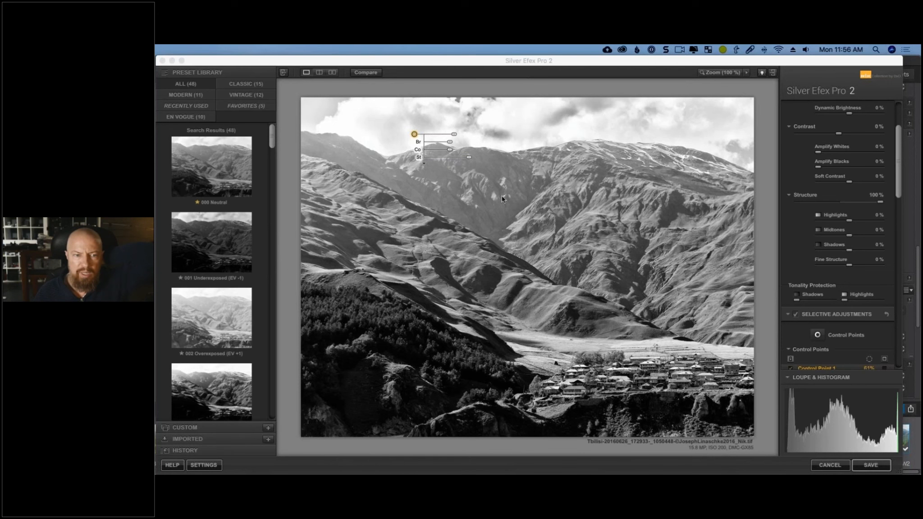
Move the control point onto the sunlit field above the village, with Selective Colorization 100% and size 28%.
click(424, 164)
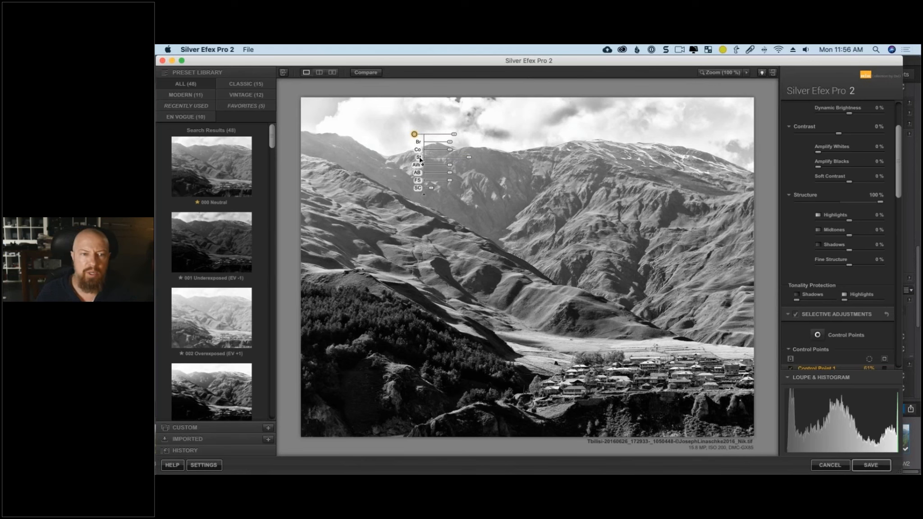
drag(414, 135, 600, 346)
drag(655, 370, 635, 369)
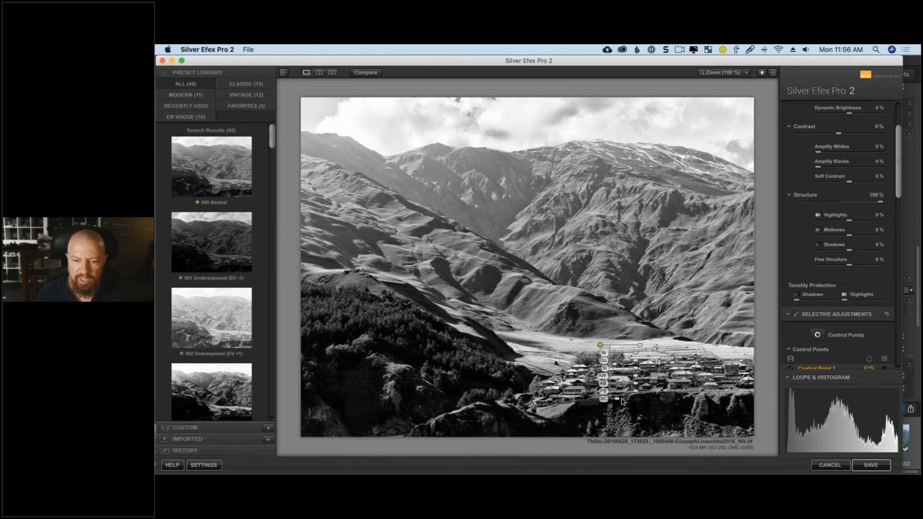
drag(619, 398, 685, 402)
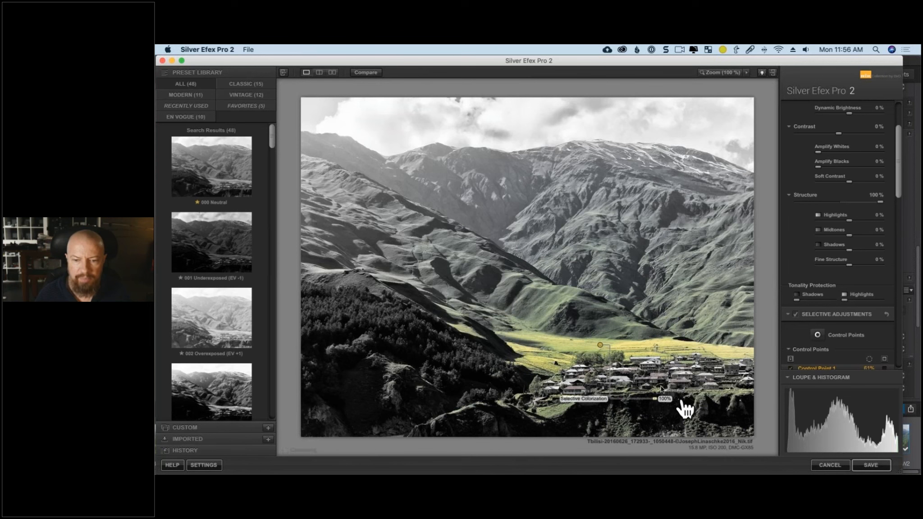
drag(603, 346, 564, 346)
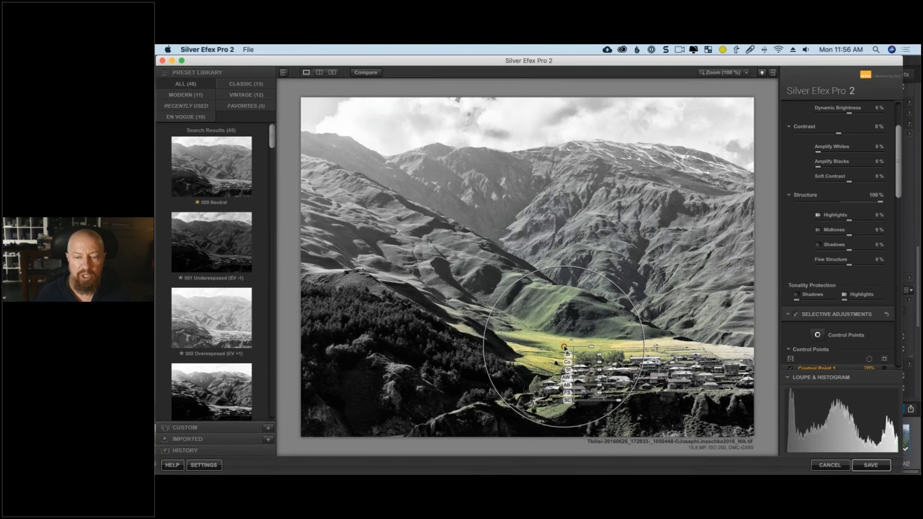
click(915, 133)
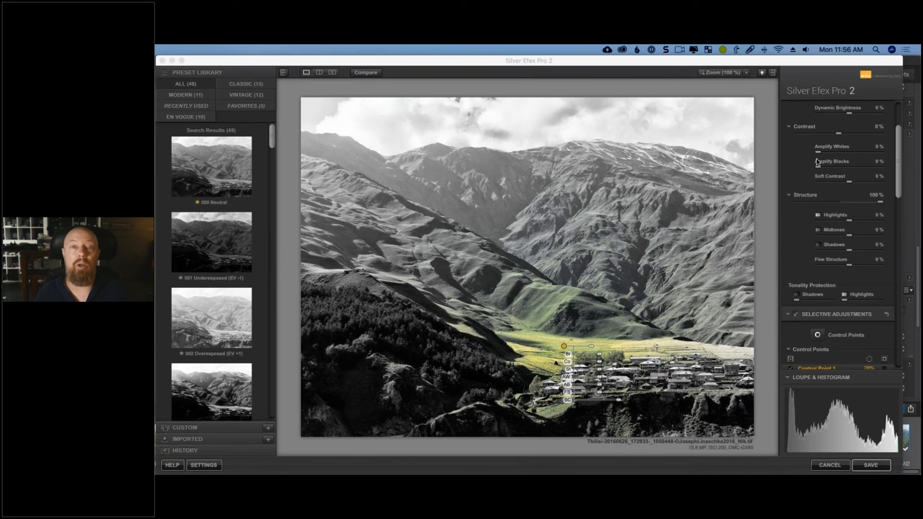